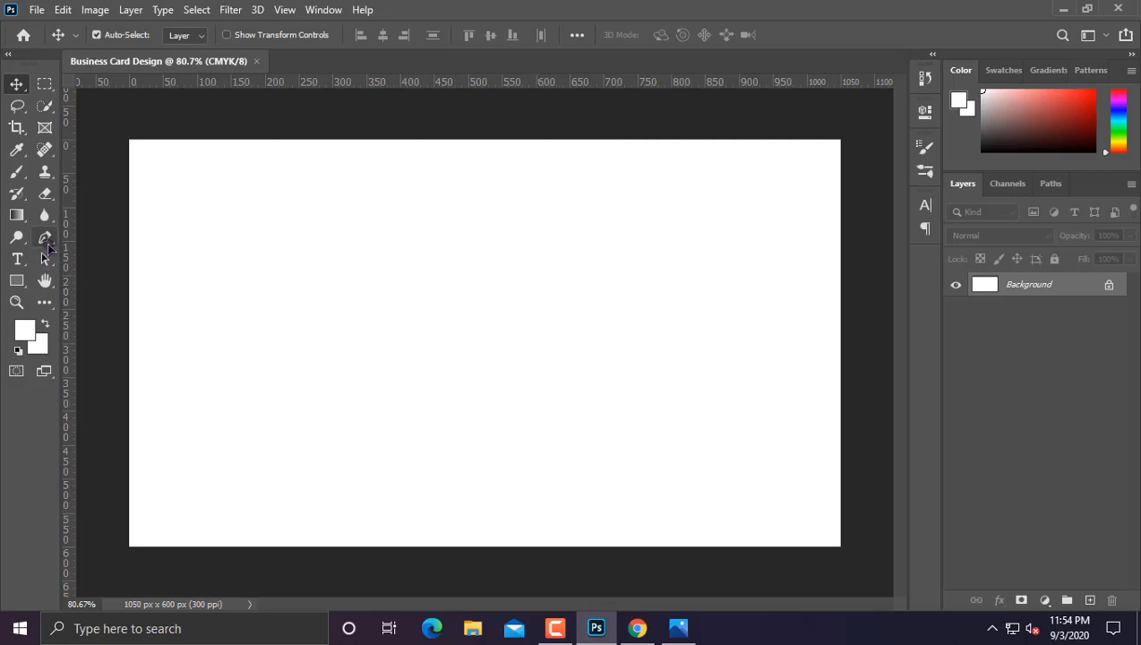
Step: Draw a gentle downward wave path with the Pen tool across the card's lower half, and shift its middle anchor slightly left
left_click(45, 238)
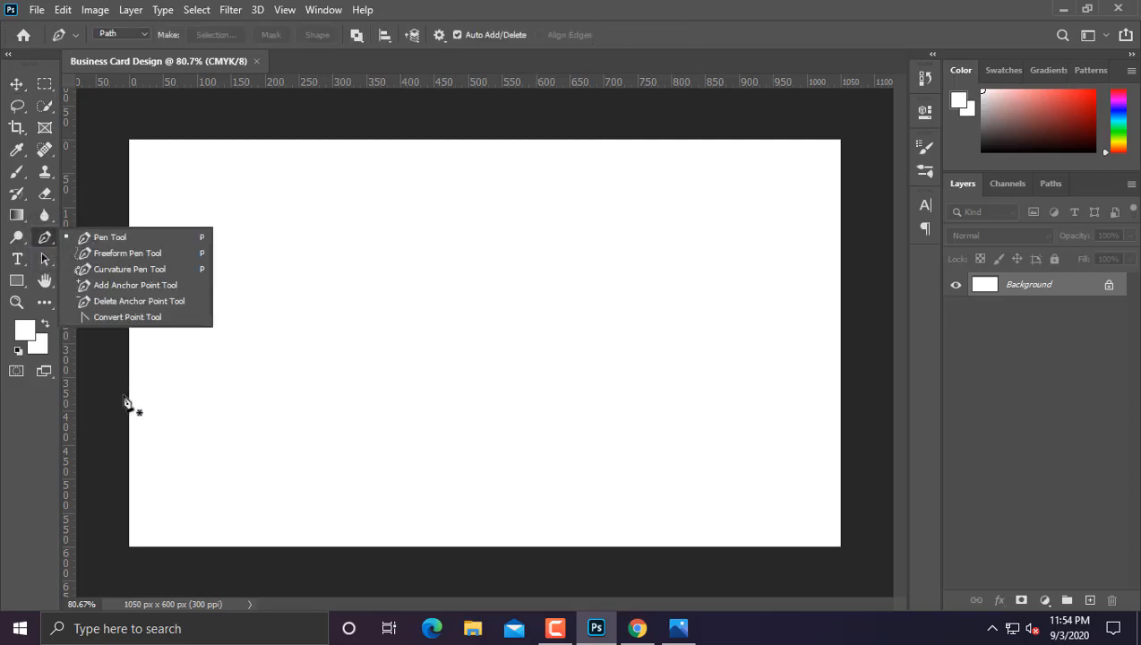
left_click(124, 395)
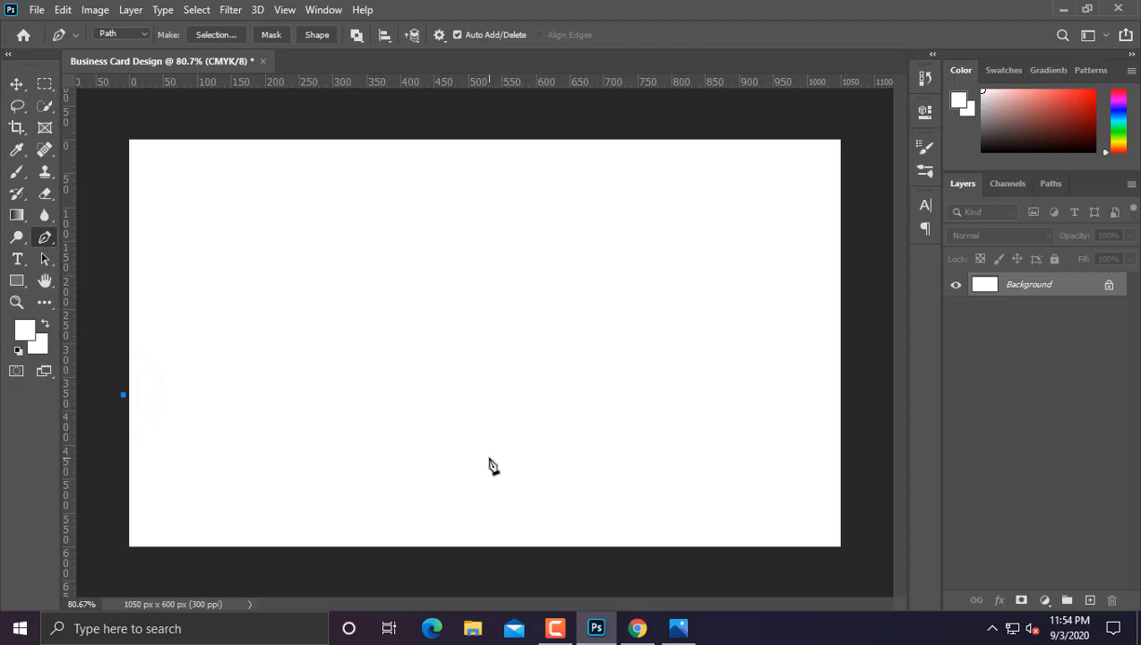
left_click_drag(498, 463, 679, 529)
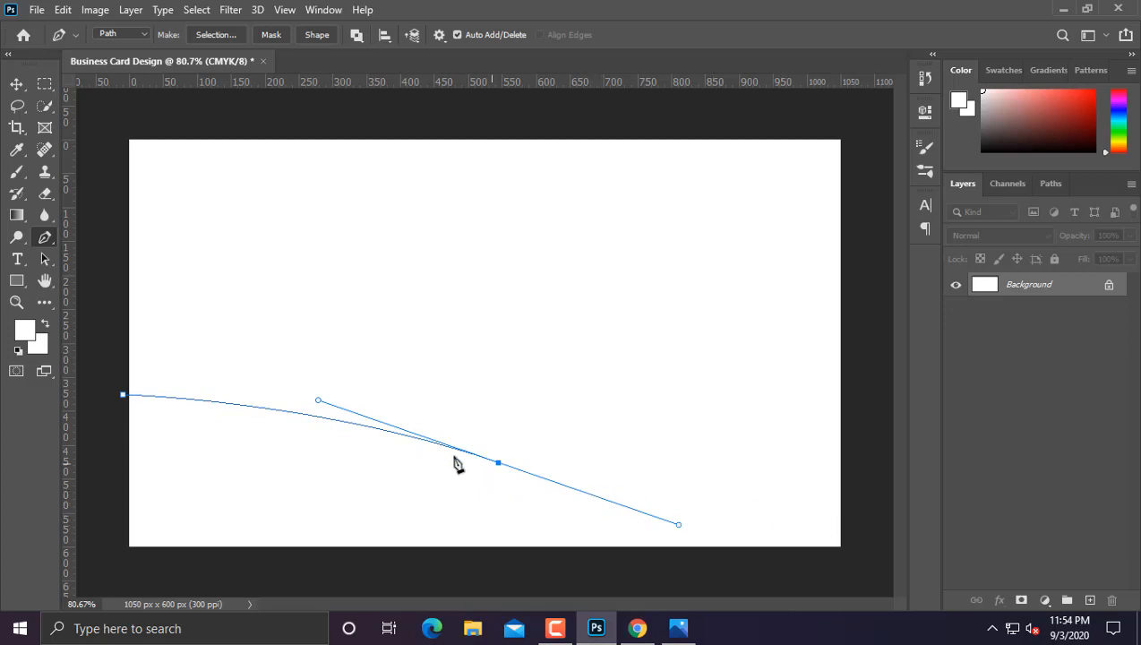
left_click(499, 463)
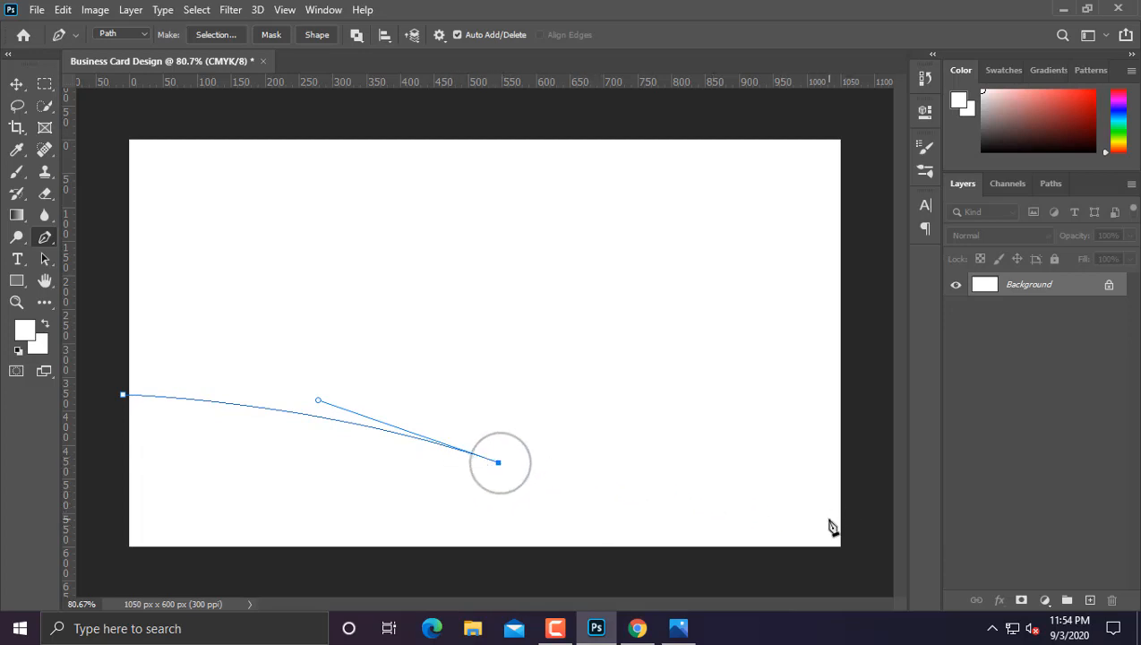
left_click_drag(839, 520, 1030, 516)
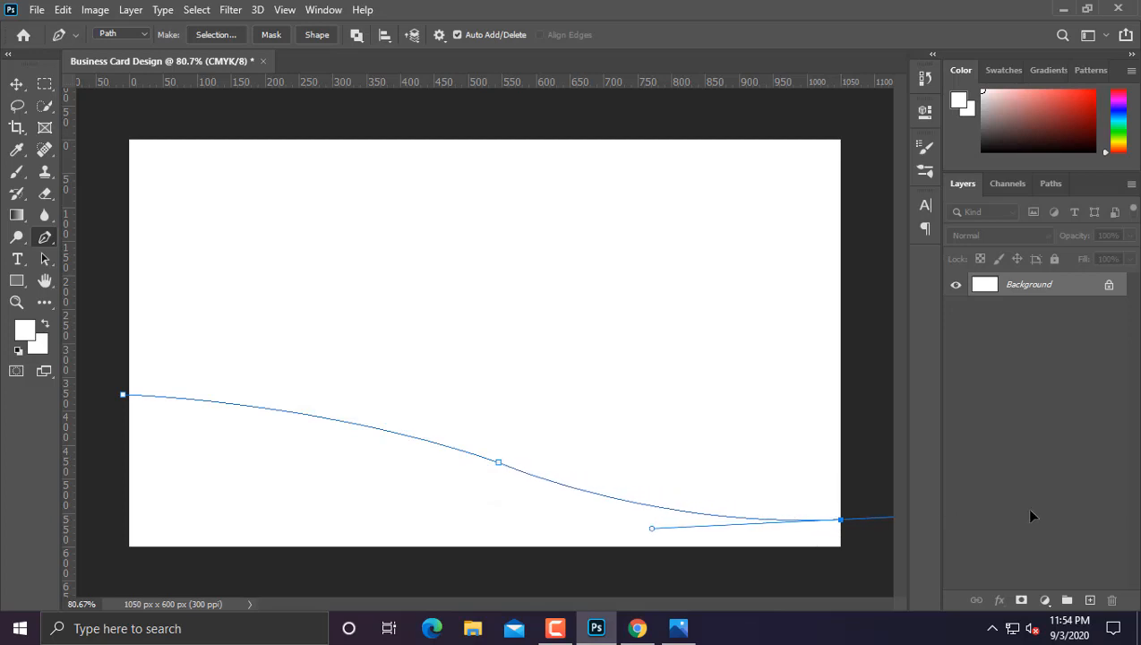
key("ctrl+minus")
key("ctrl+minus")
key("ctrl+0")
left_click_drag(501, 463, 488, 462)
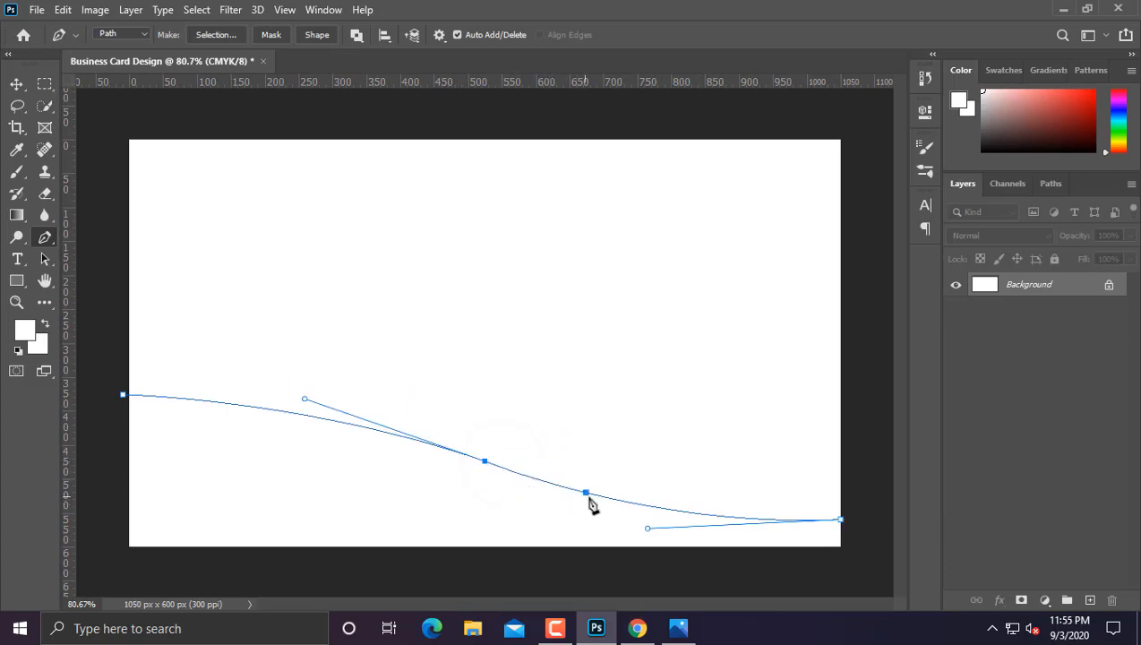
key("ctrl+minus")
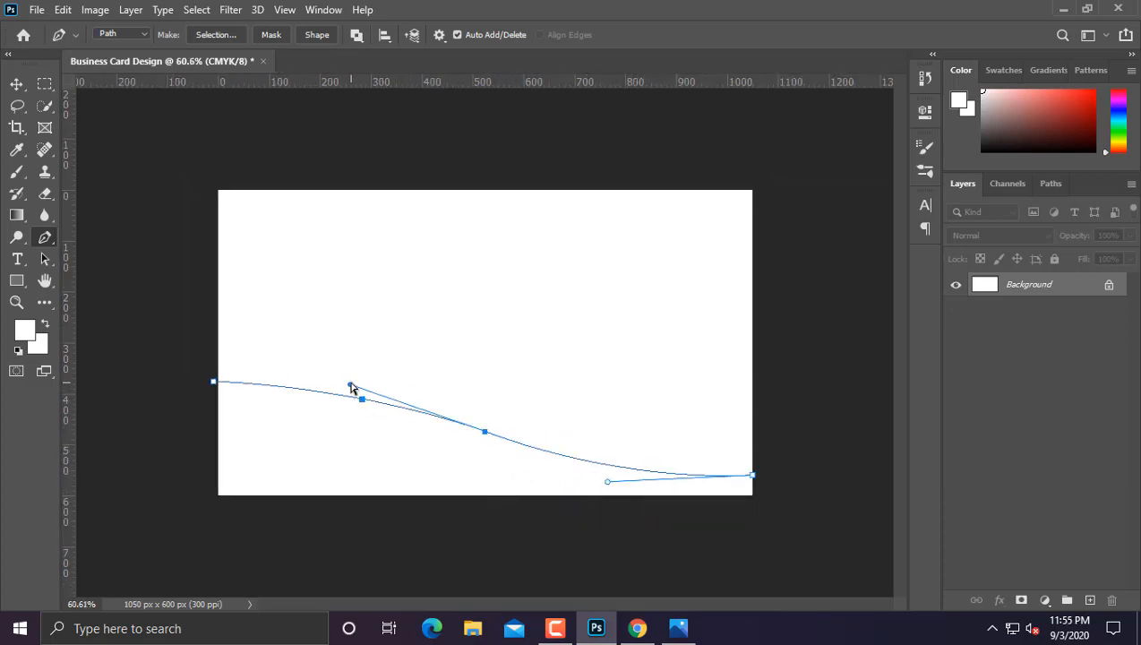
left_click_drag(352, 387, 439, 388)
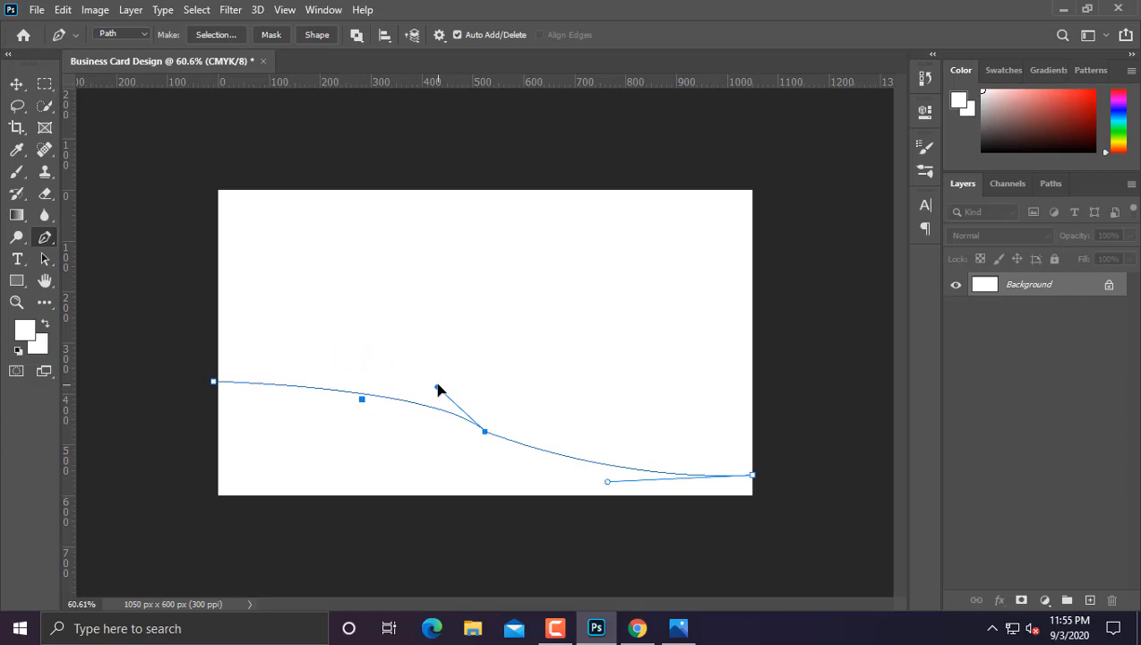
key("ctrl+z")
key("ctrl+z")
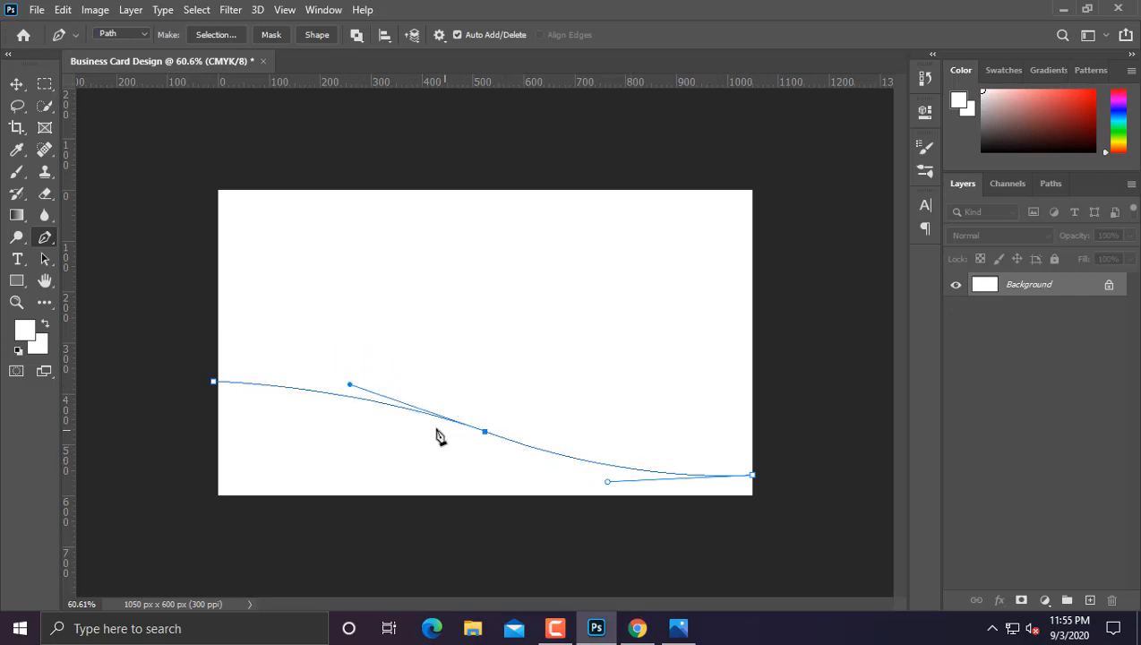
Step: Round the wave's left half by adjusting the middle anchor's direction handle, and close the path around the area below the card
key("ctrl+plus")
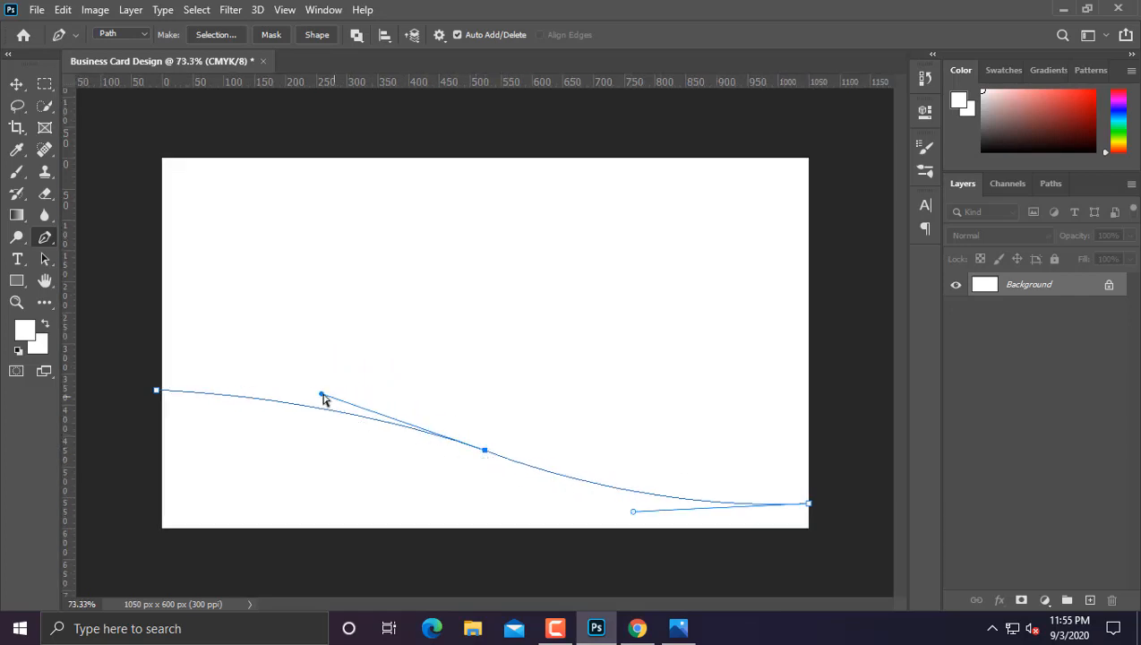
left_click_drag(324, 399, 373, 387)
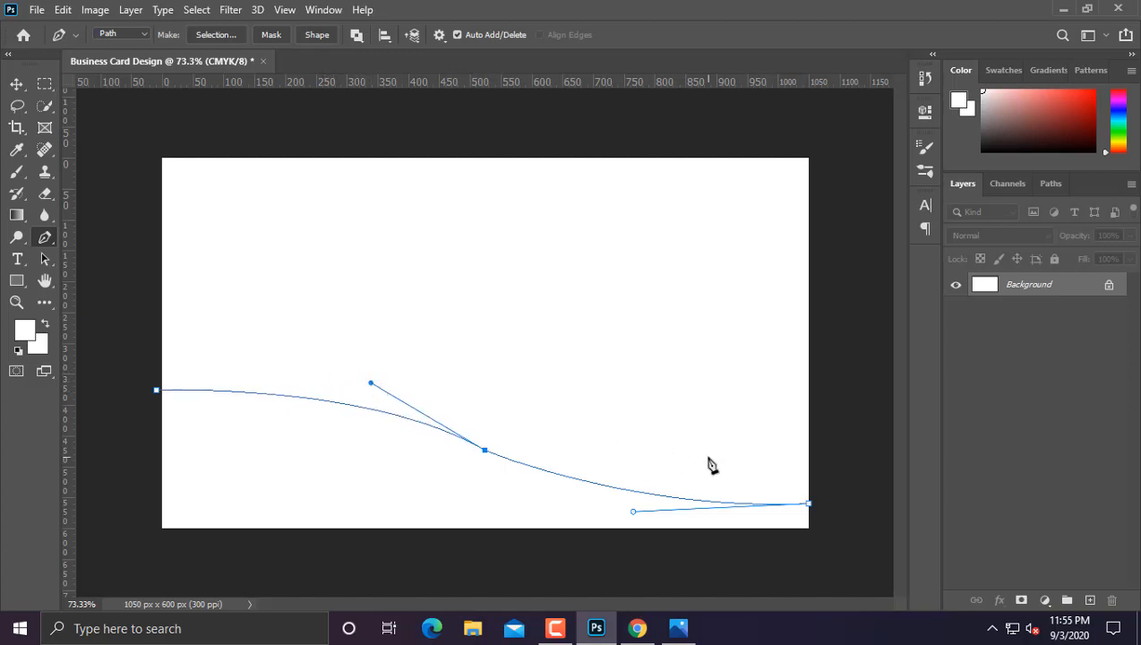
key("ctrl+minus")
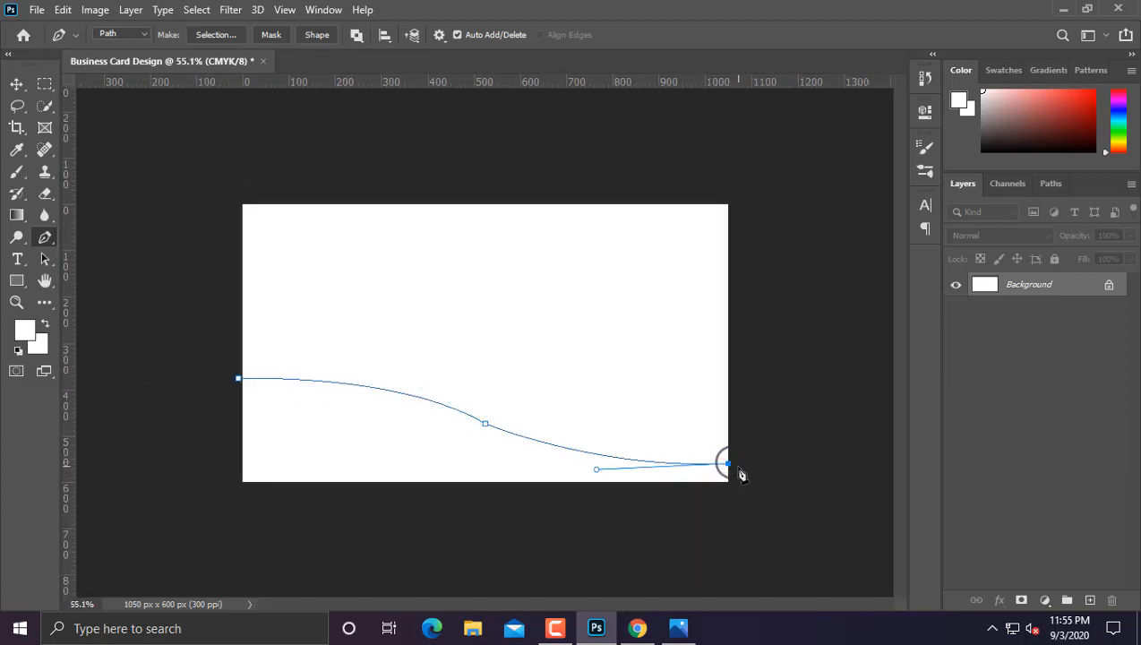
left_click_drag(738, 466, 748, 499)
left_click(208, 503)
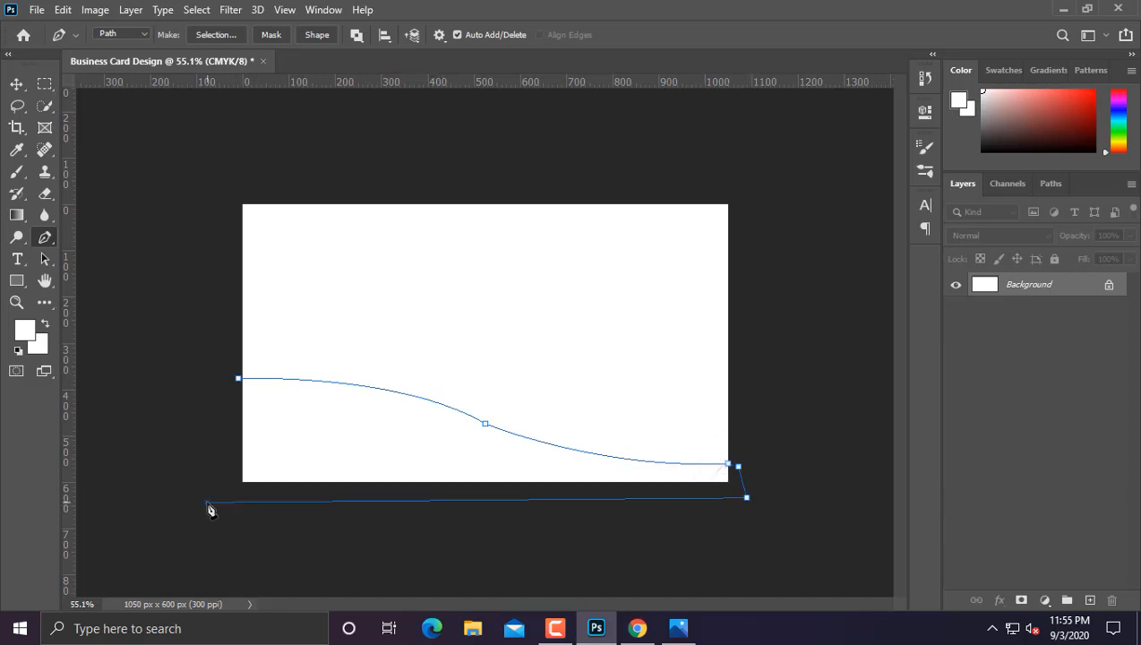
left_click(236, 380)
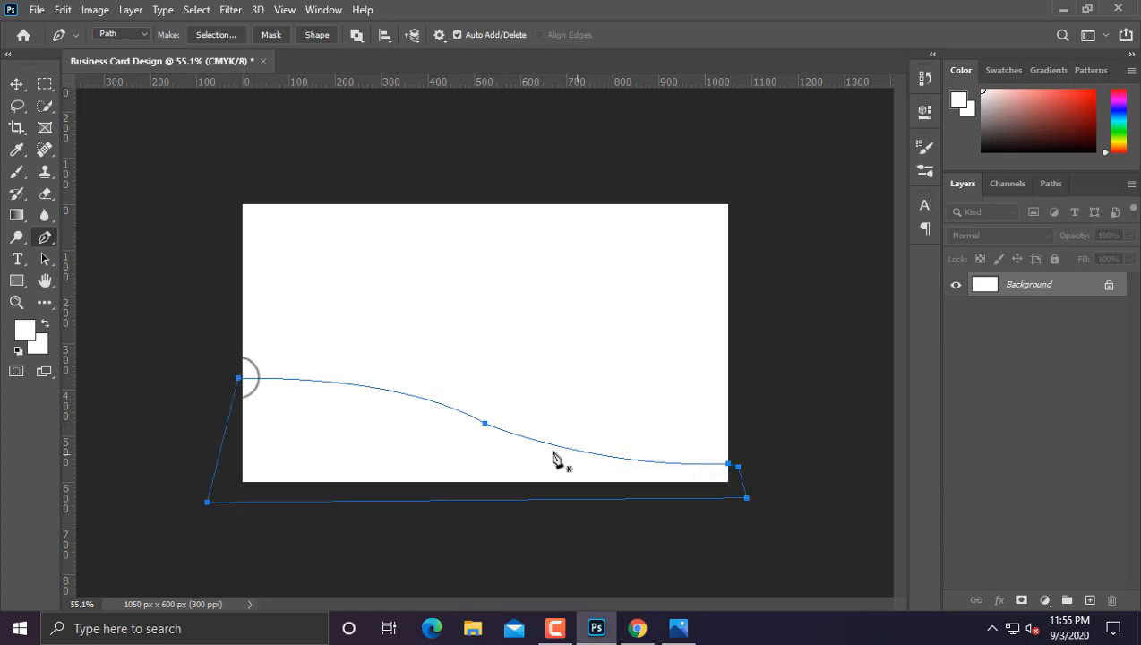
Step: Convert the closed wave path into a selection
scroll(502, 453, "up", 2)
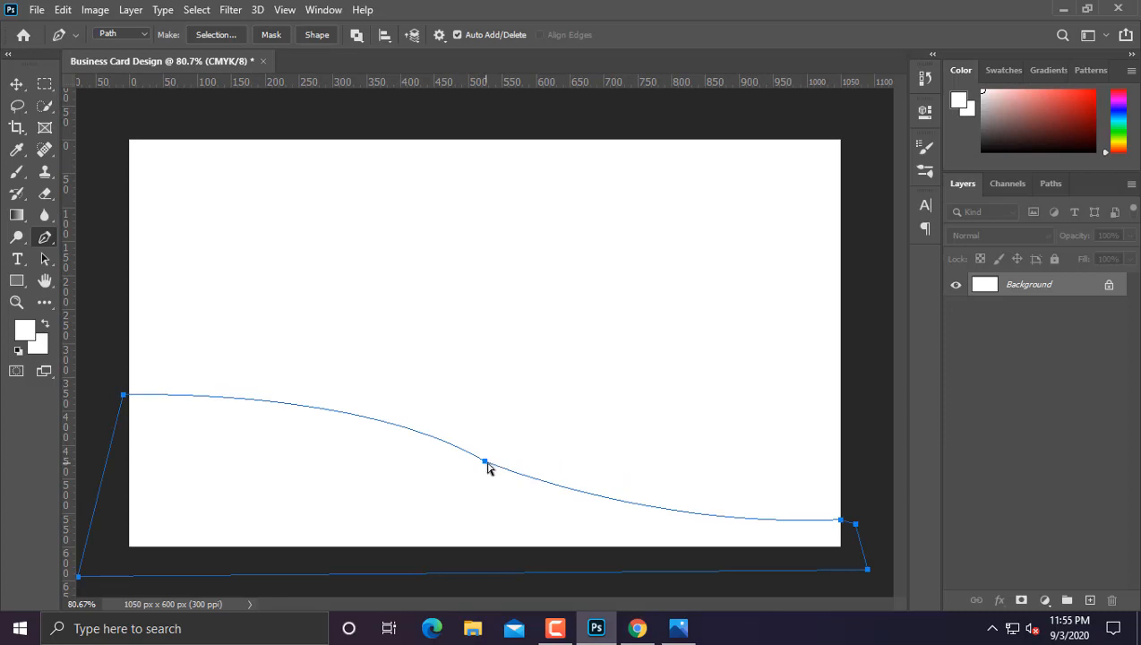
key("ctrl+0")
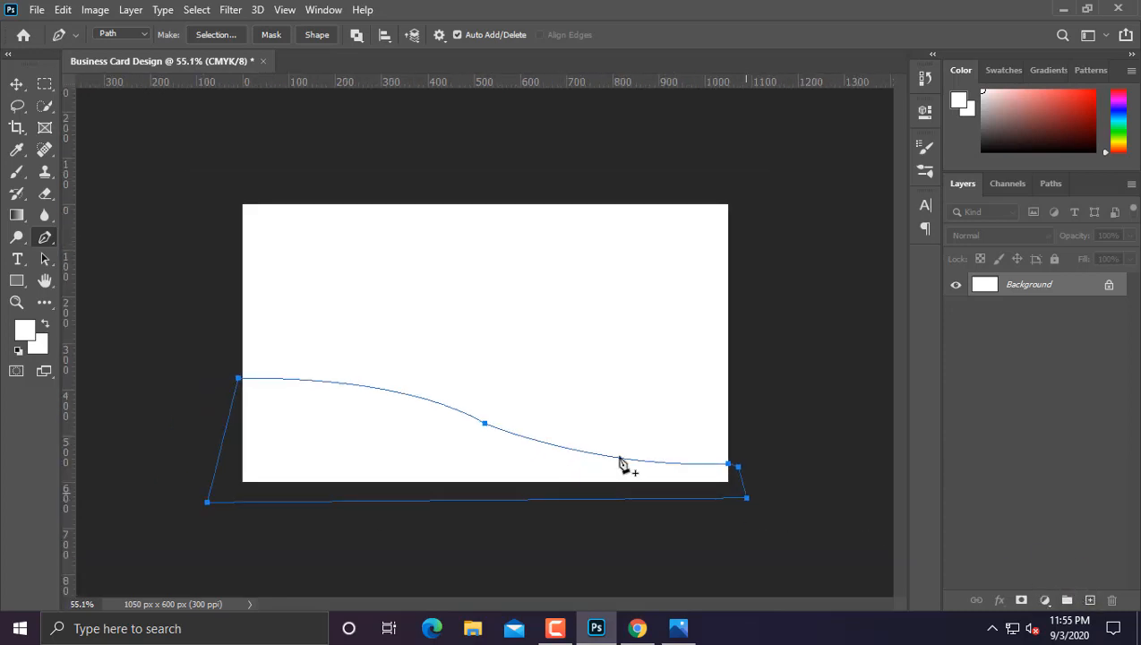
right_click(581, 446)
left_click(627, 143)
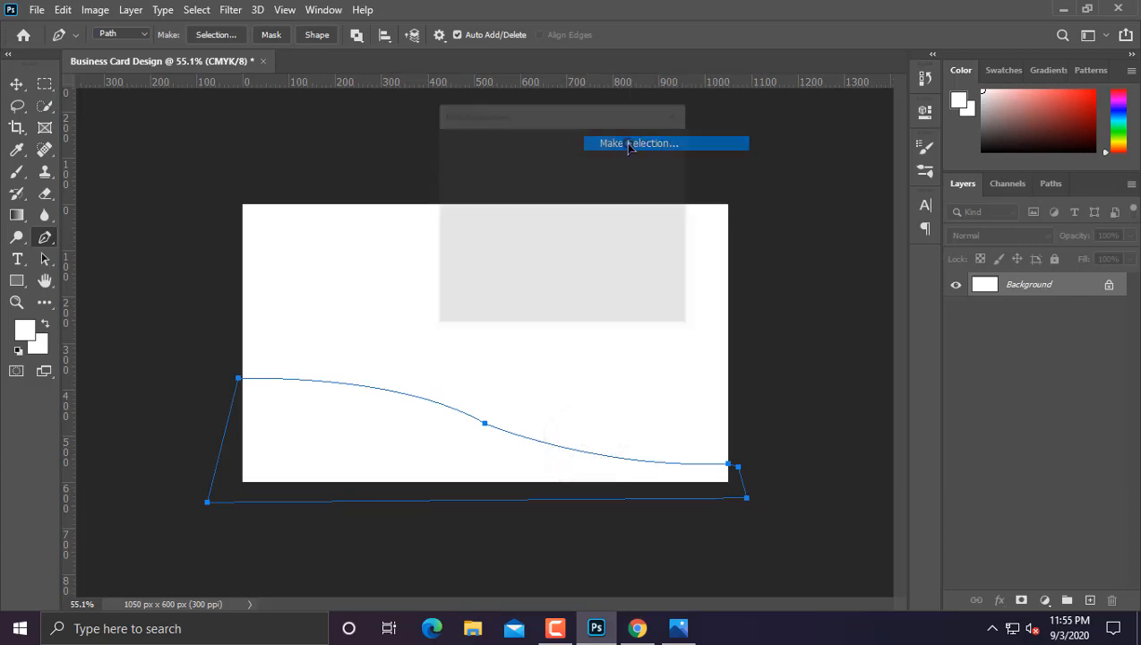
left_click(656, 150)
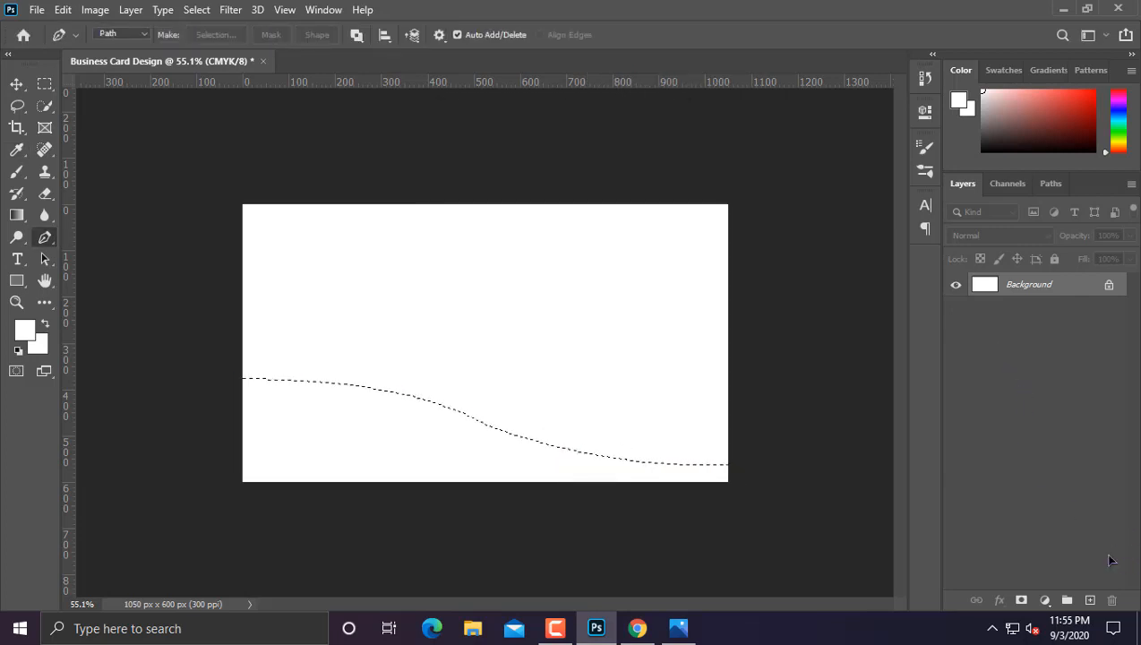
Step: Fill the selection with a linear Gradient Fill layer at 90°, using a purple-to-blue preset from the Blues group
left_click(1045, 599)
left_click(1039, 317)
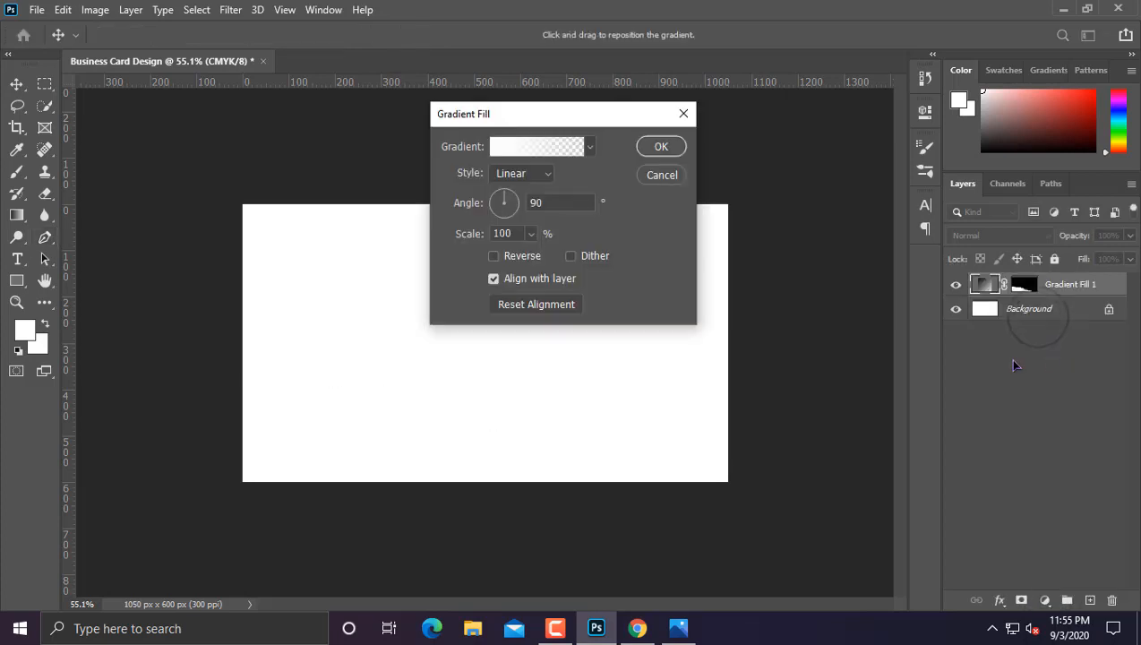
left_click(589, 145)
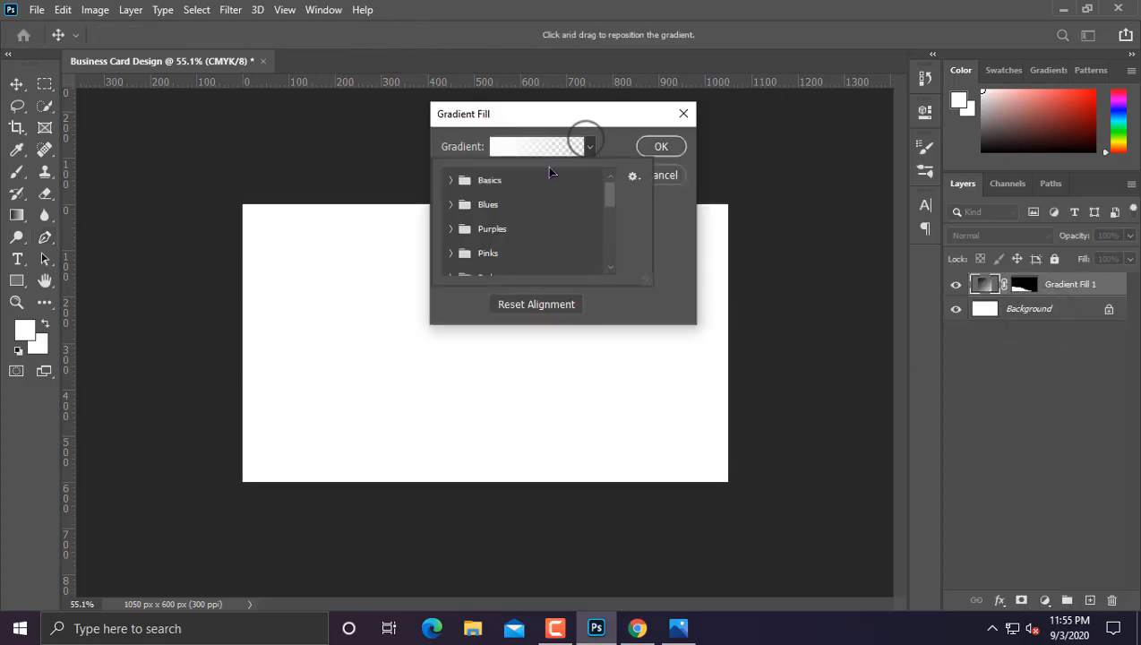
left_click(451, 213)
scroll(531, 239, "down", 2)
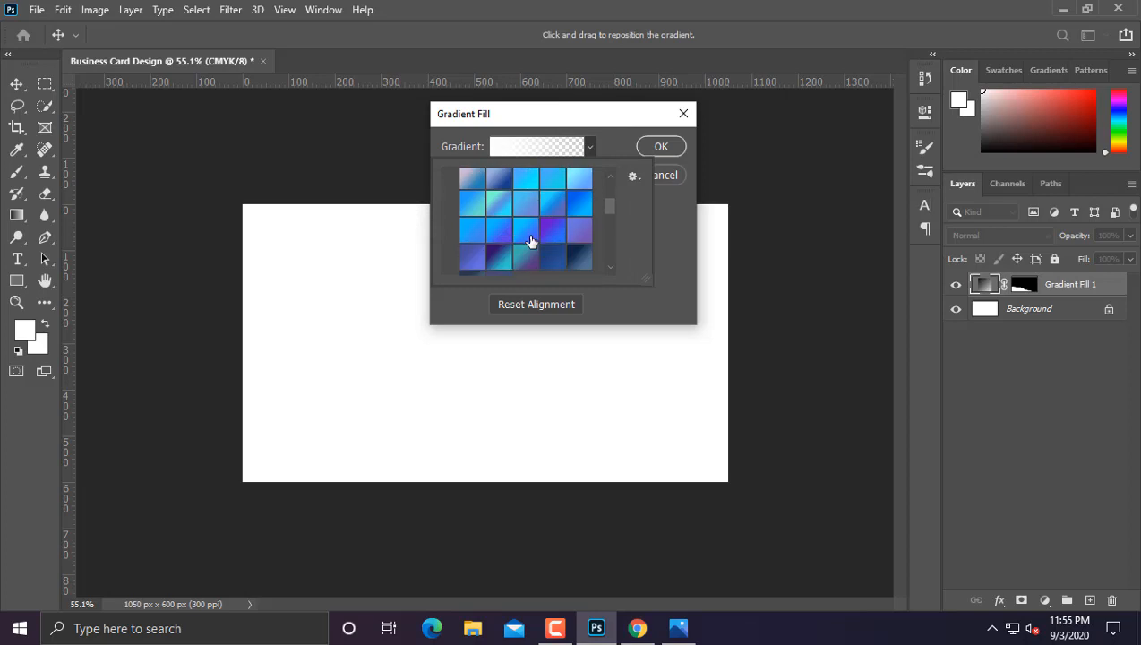
left_click(544, 237)
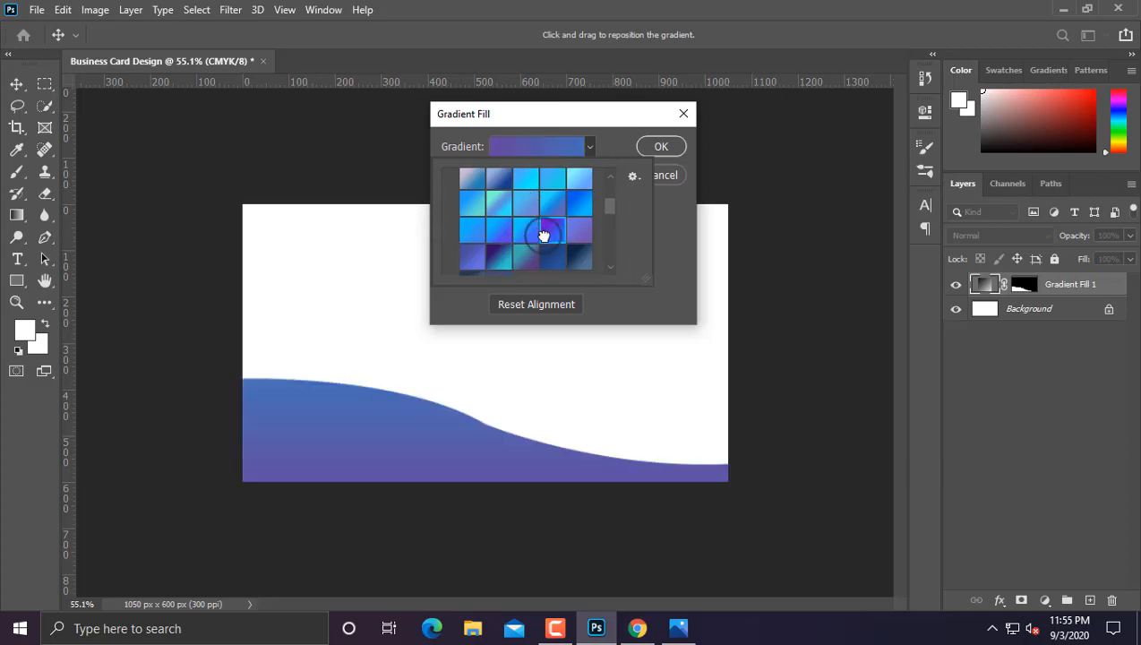
left_click(663, 146)
Step: Free-transform the gradient wave, stretching it to about 110% width and 119% height beyond the card's side edges
key("p")
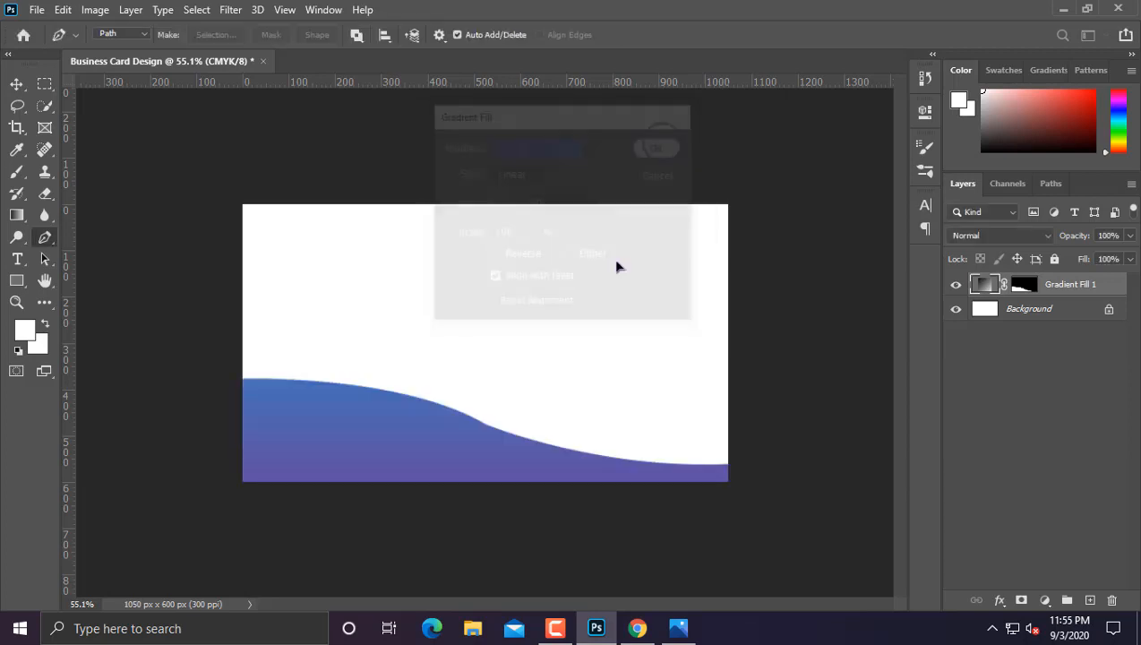
scroll(553, 439, "up", 3)
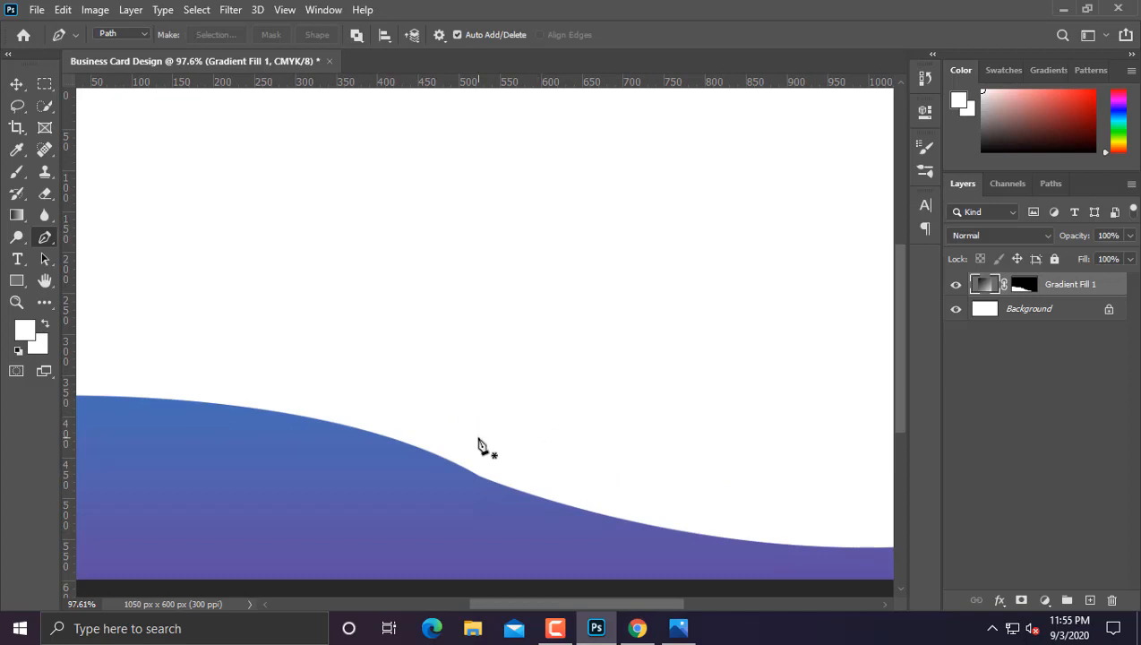
scroll(479, 443, "down", 3)
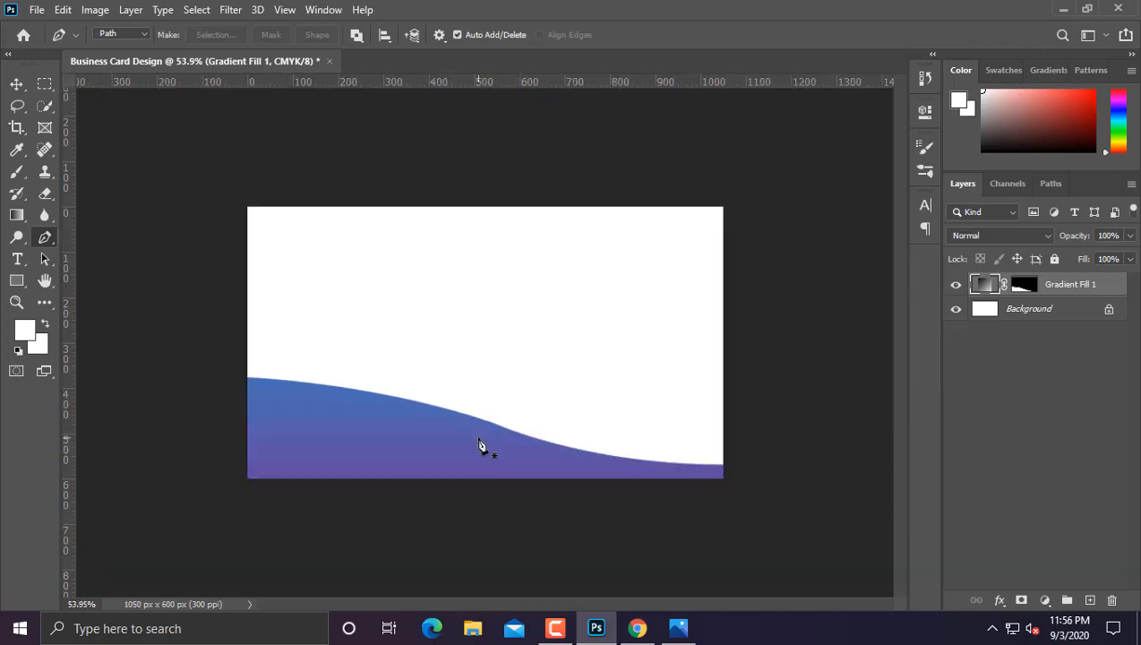
left_click(17, 84)
key("ctrl+t")
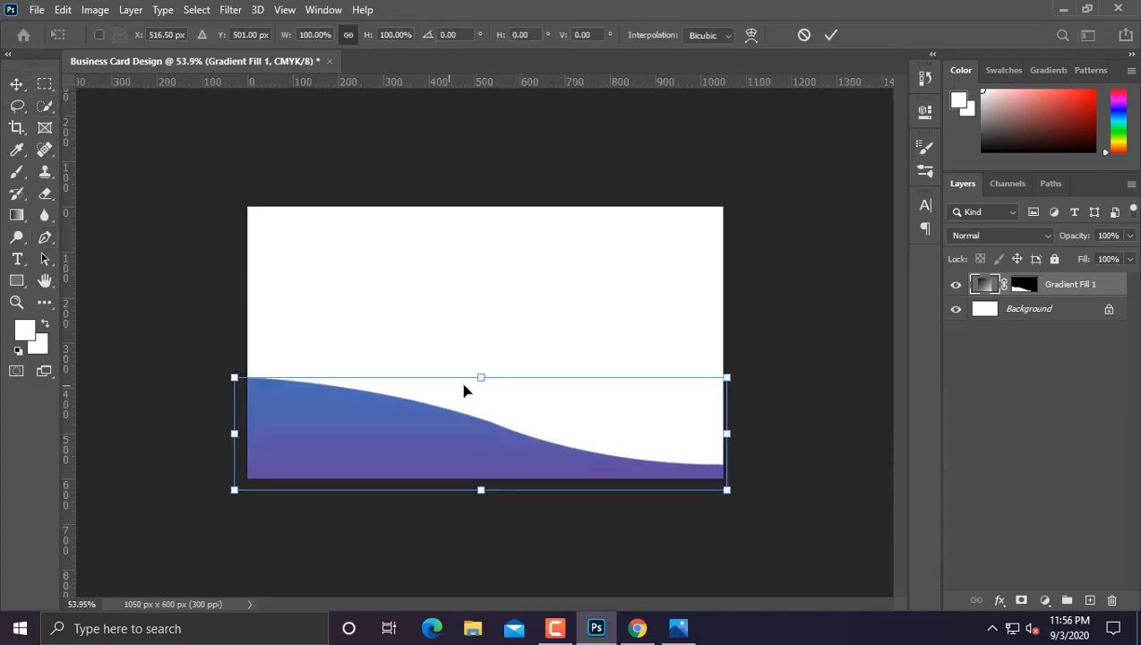
left_click_drag(489, 382, 484, 359)
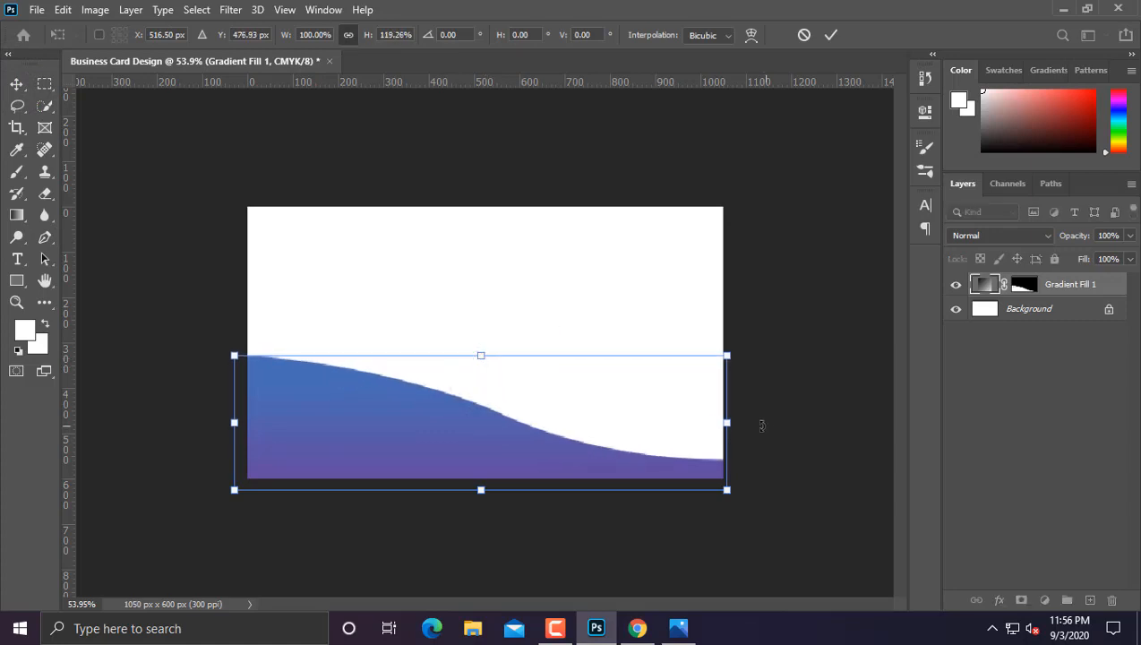
left_click_drag(728, 422, 777, 422)
left_click_drag(649, 456, 626, 461)
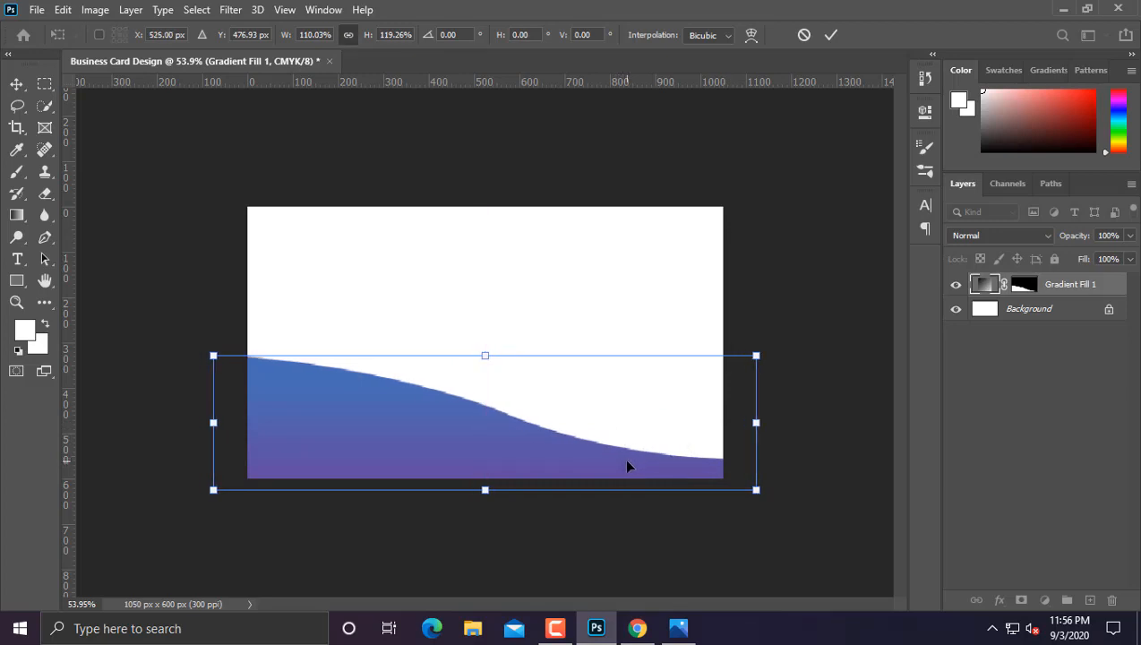
key("Return")
Step: Skew the gradient wave by moving its lower-right corner inward about 11° and pulling its upper-left corner outward
scroll(625, 464, "up", 3)
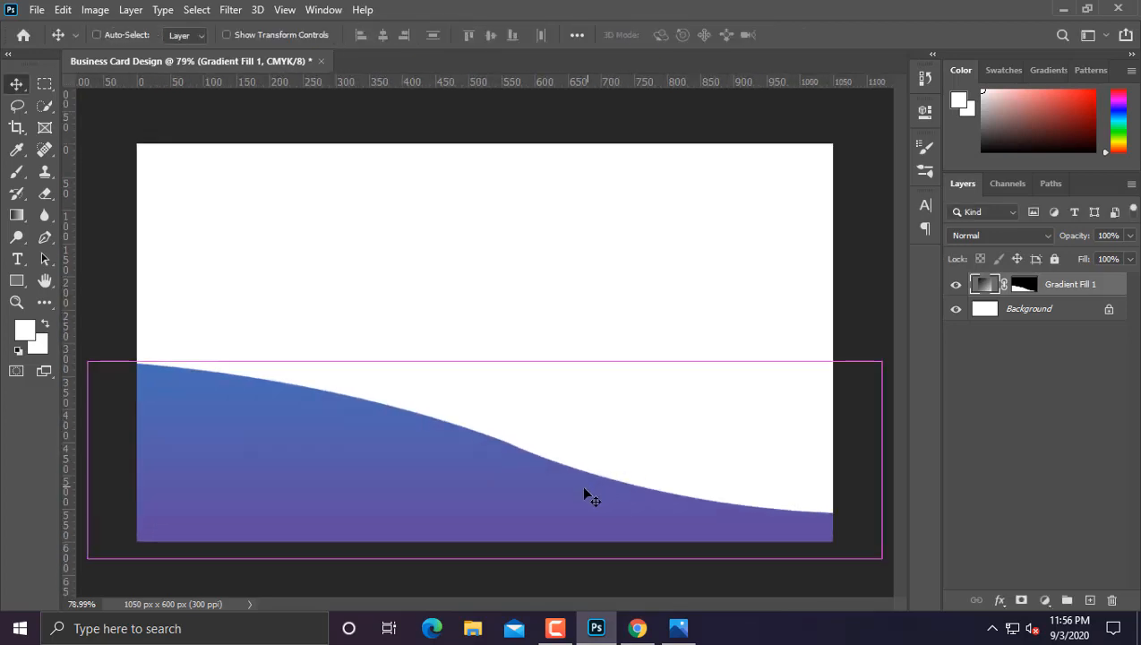
scroll(579, 485, "down", 1)
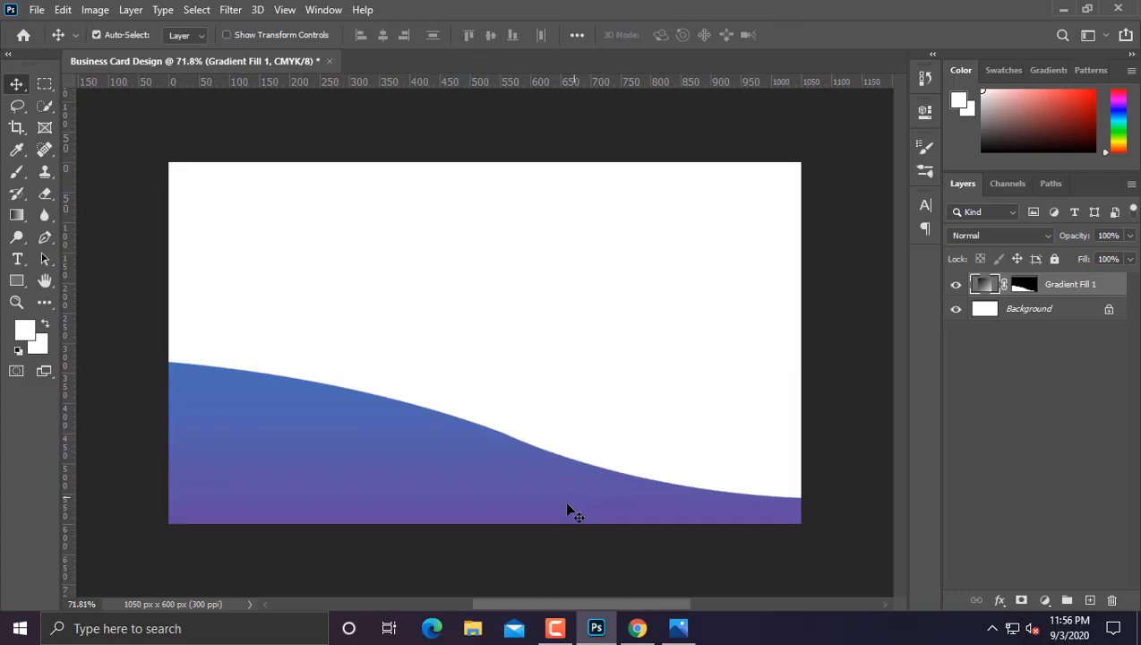
scroll(574, 506, "up", 2)
scroll(558, 507, "down", 3)
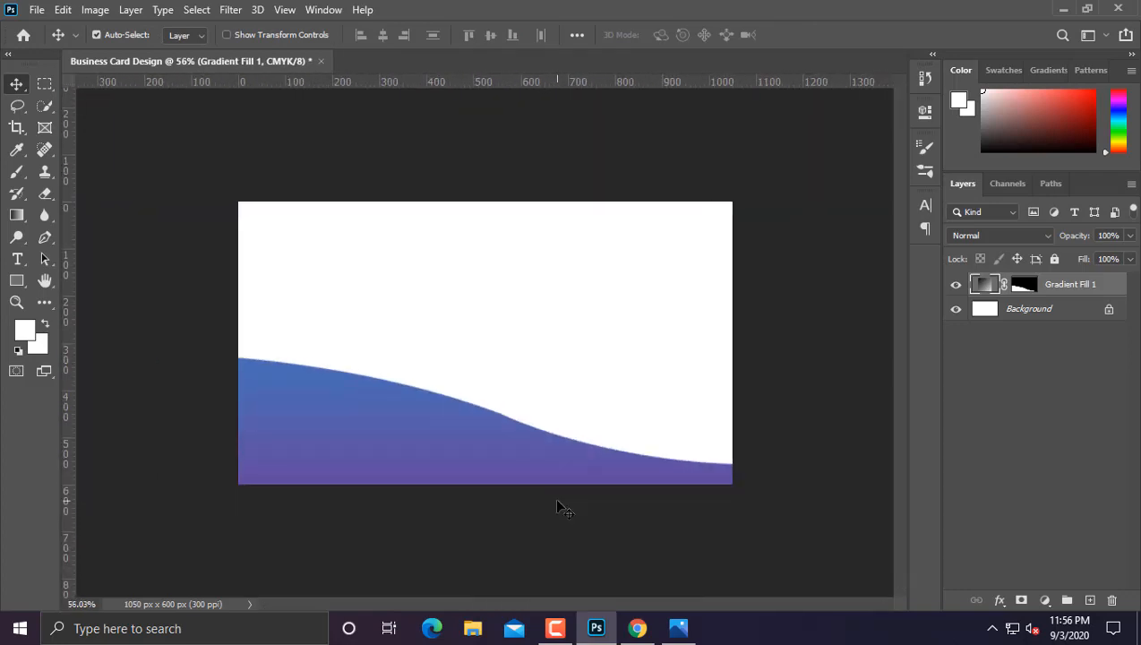
scroll(537, 501, "up", 1)
key("ctrl+t")
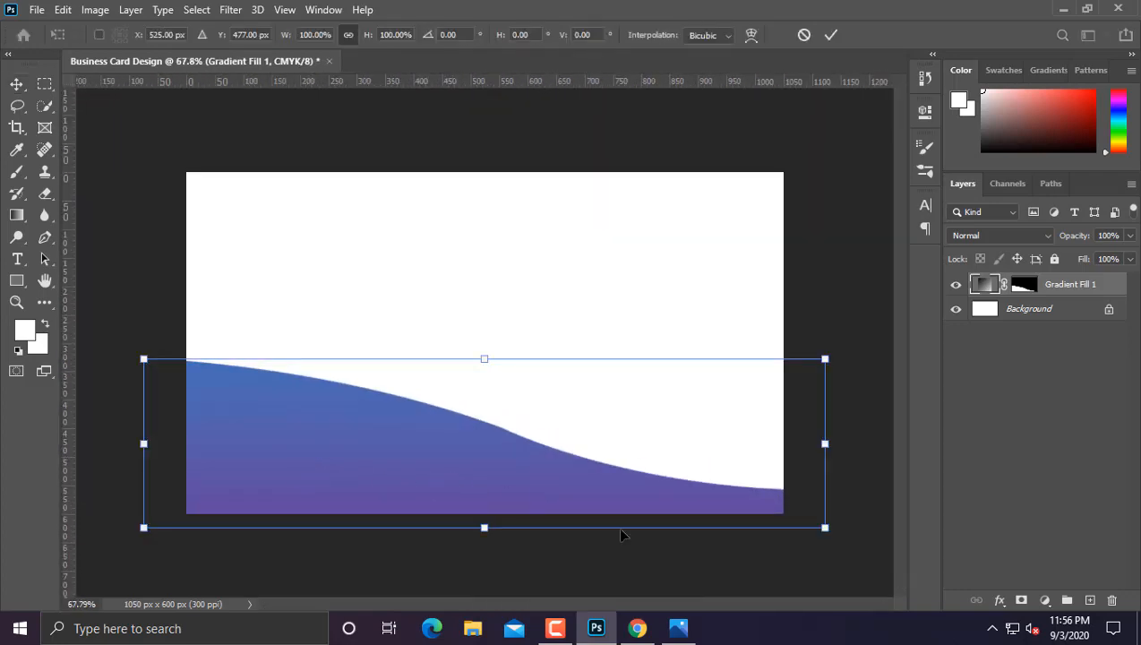
left_click_drag(837, 542, 790, 549)
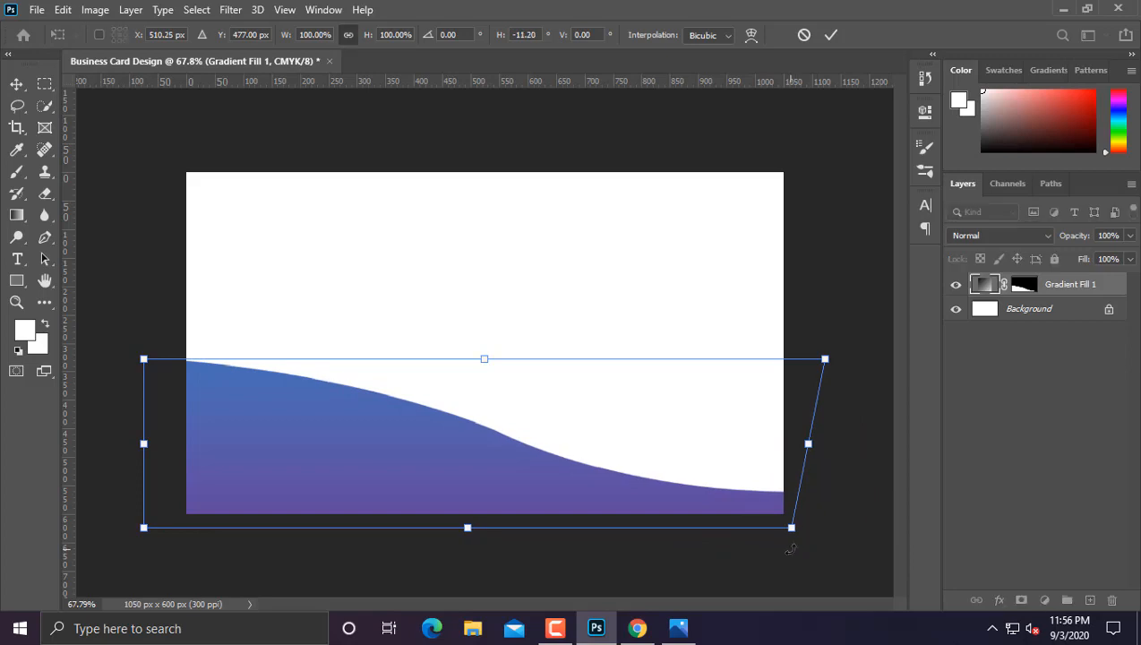
left_click_drag(148, 371, 50, 393)
key("Return")
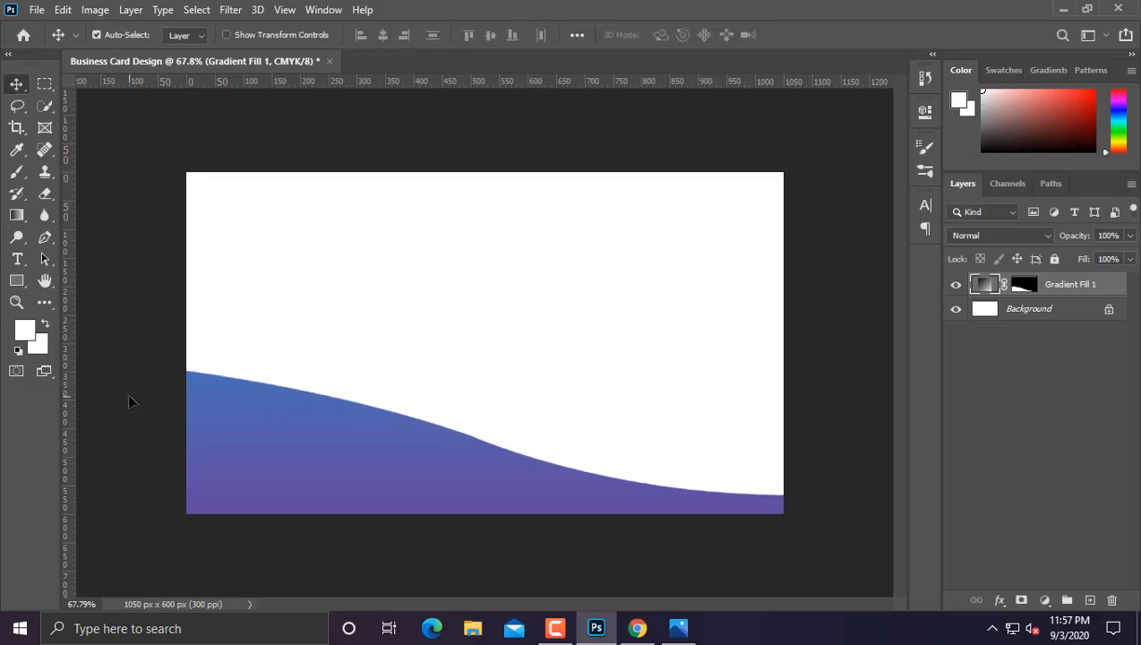
scroll(347, 474, "up", 1)
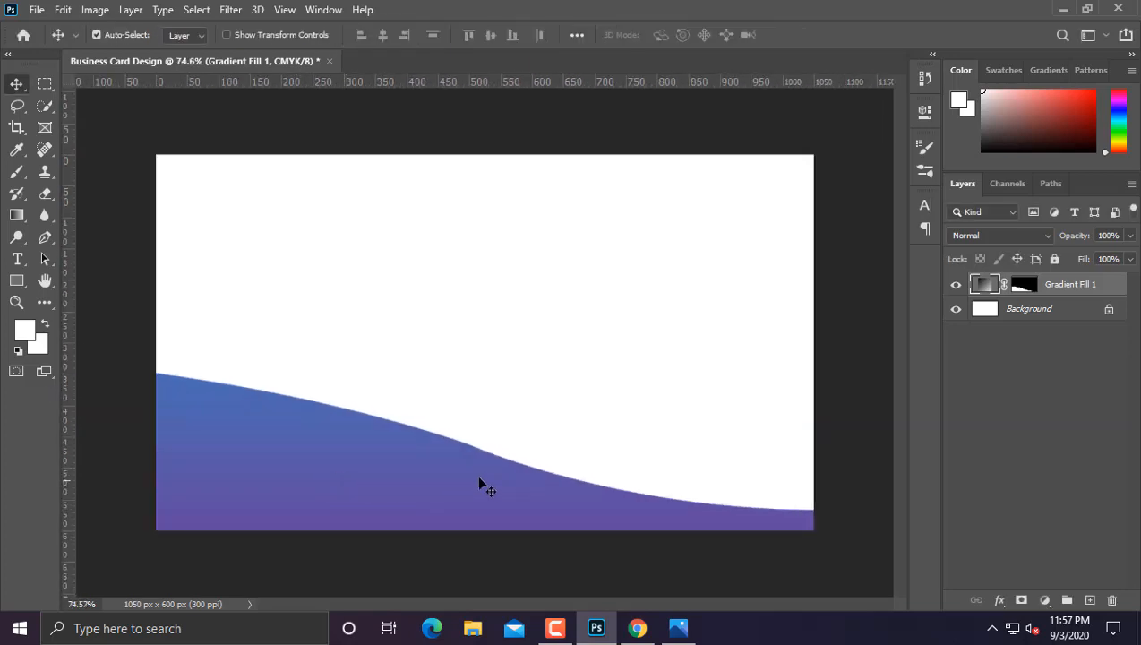
Step: Adjust the wave's Gradient Fill 1 to an angle of about 95.36° and a scale of 67%
double_click(977, 285)
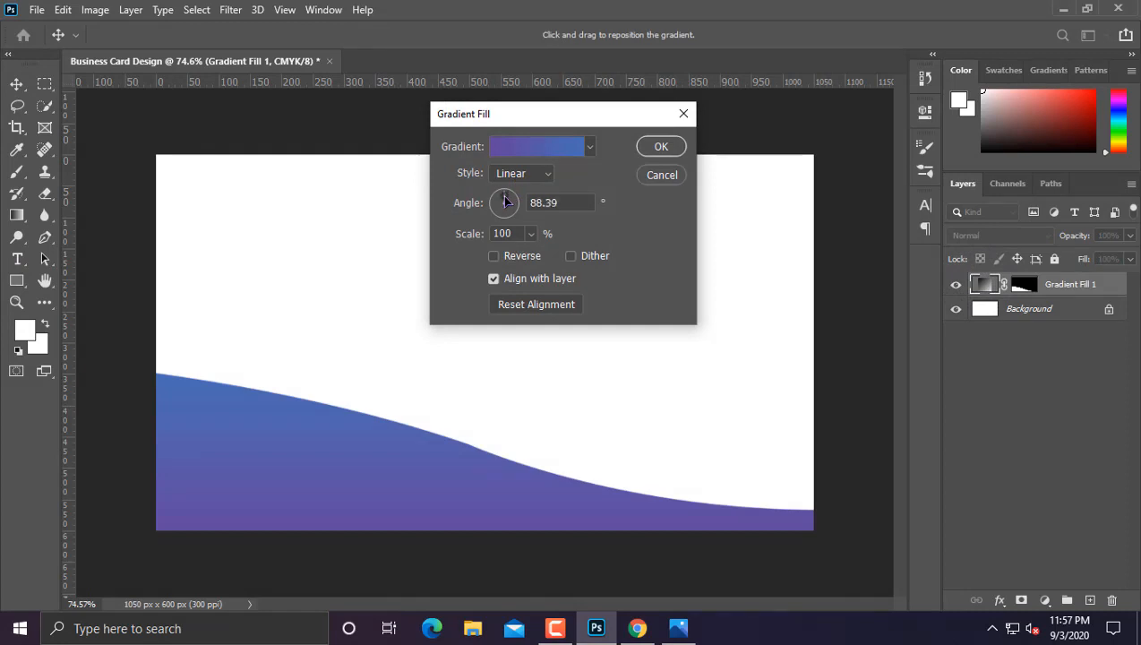
left_click(505, 201)
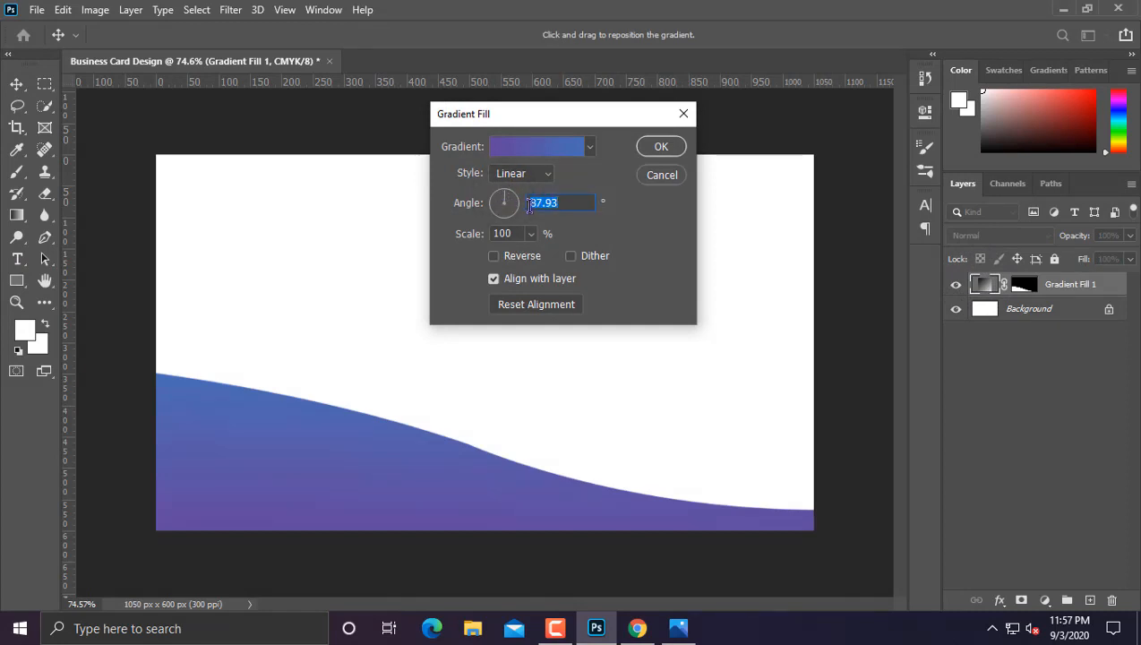
left_click(494, 256)
left_click(512, 261)
left_click(531, 234)
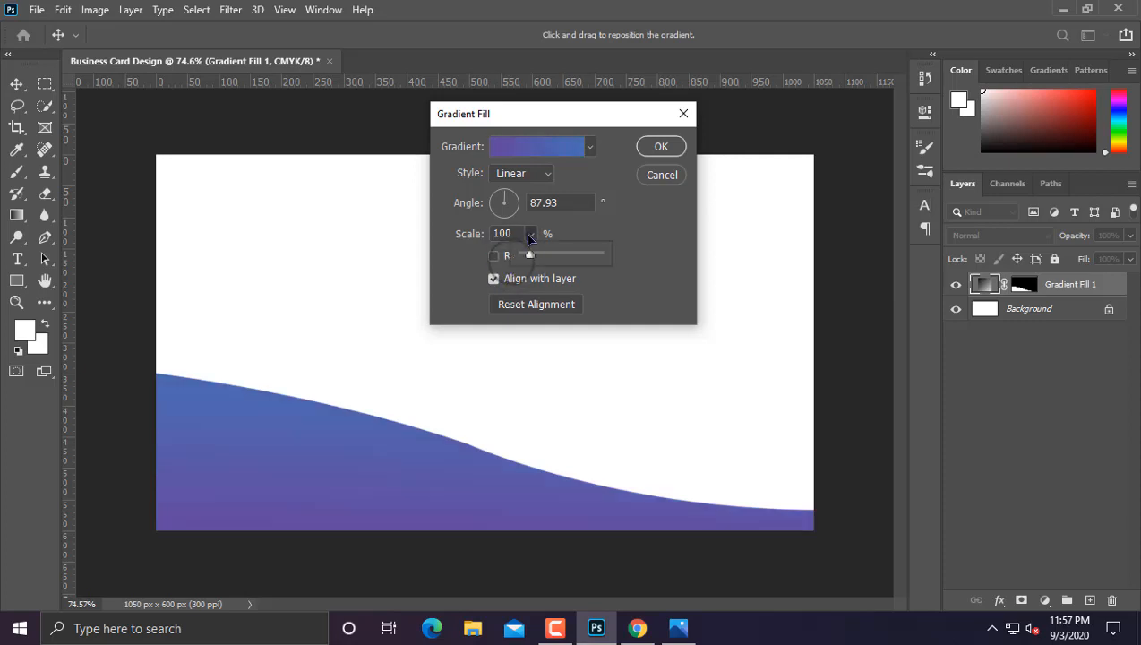
left_click_drag(531, 254, 529, 258)
left_click_drag(511, 206, 505, 202)
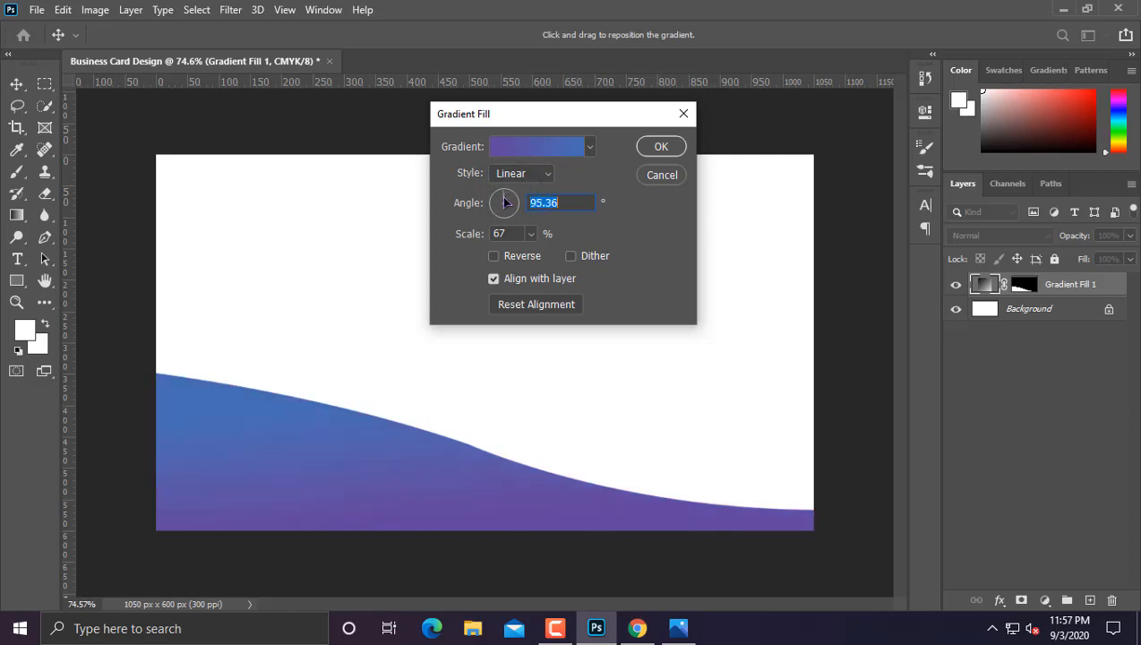
left_click(654, 149)
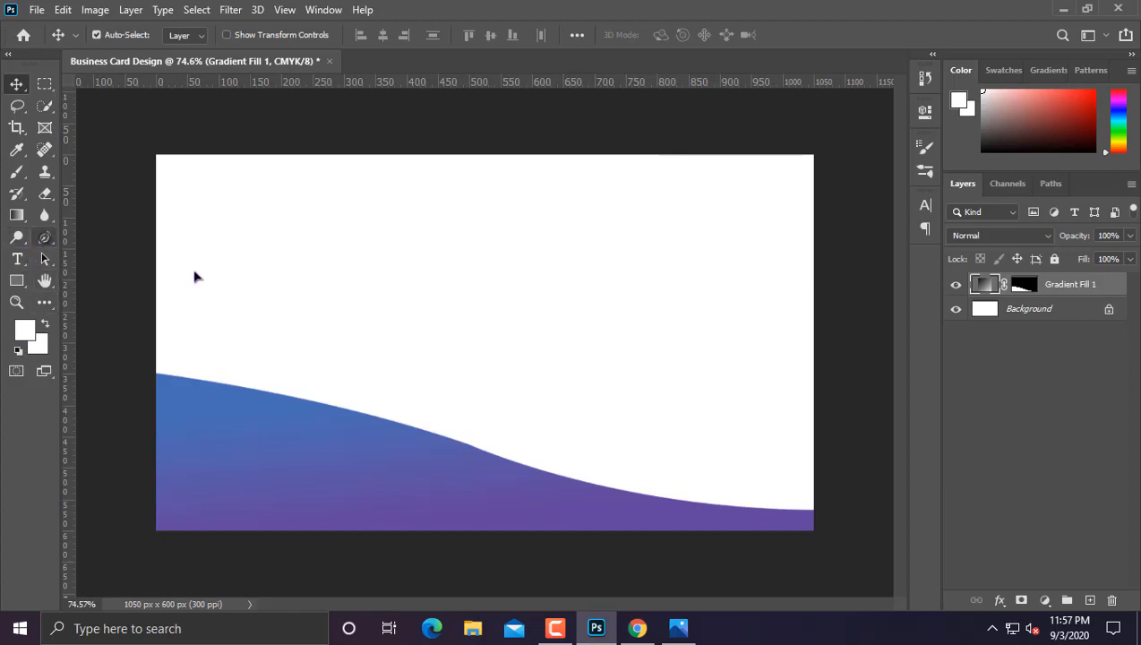
Step: Draw a closed Pen path curving from the card's right edge at about 390 px down to its bottom edge, enclosing the lower-right corner
left_click(45, 237)
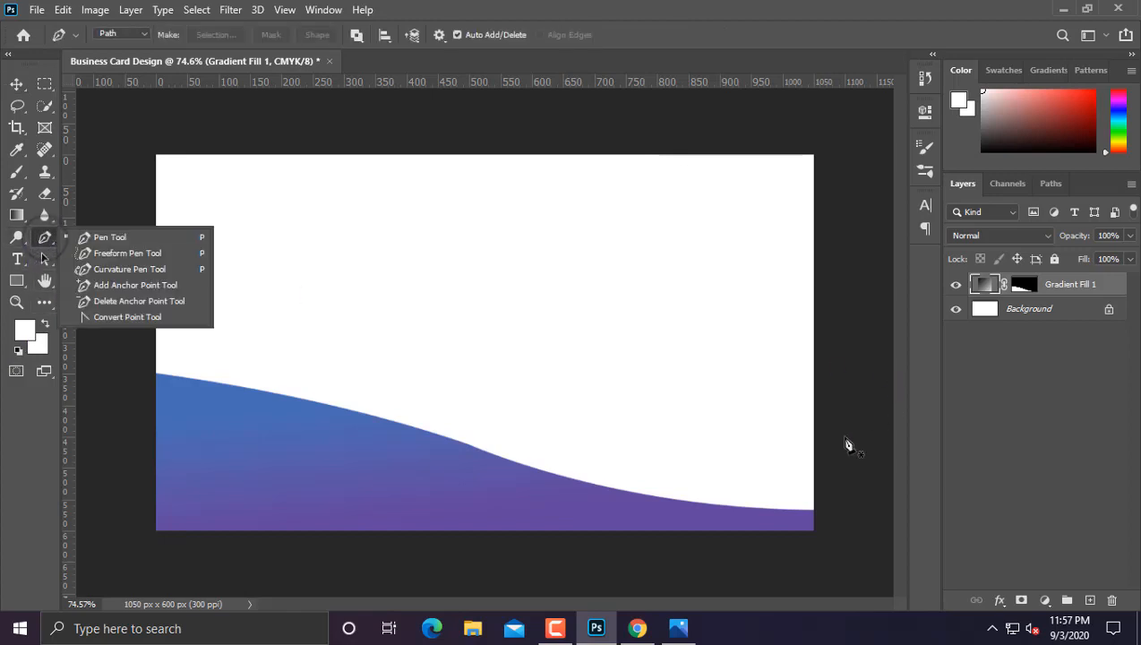
left_click(812, 400)
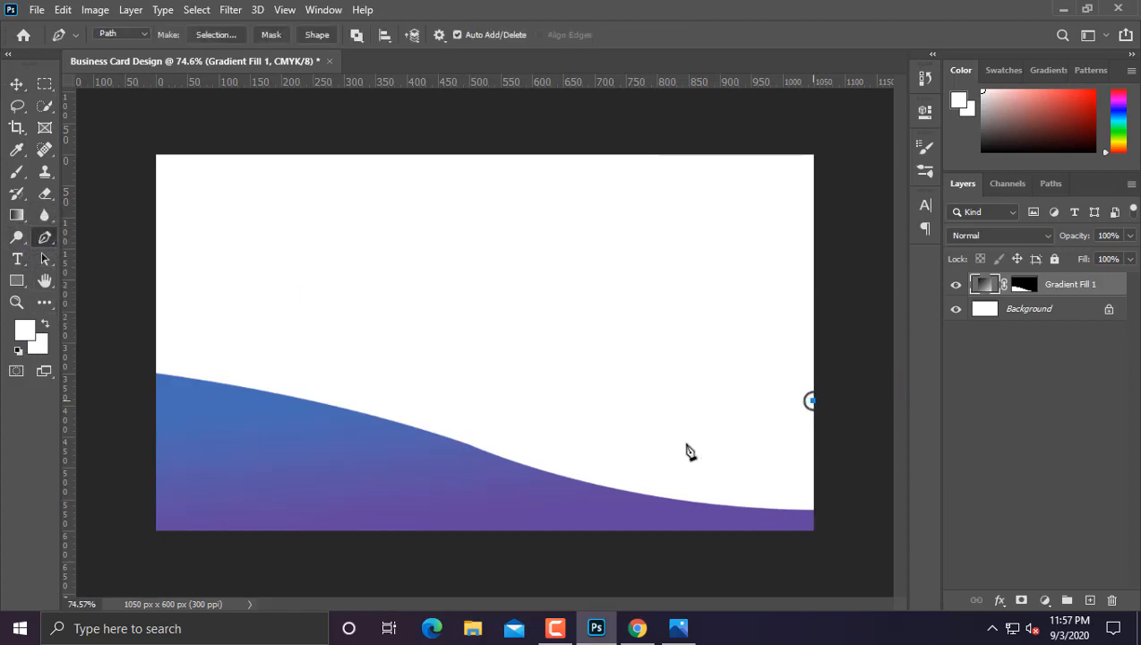
left_click_drag(426, 530, 325, 643)
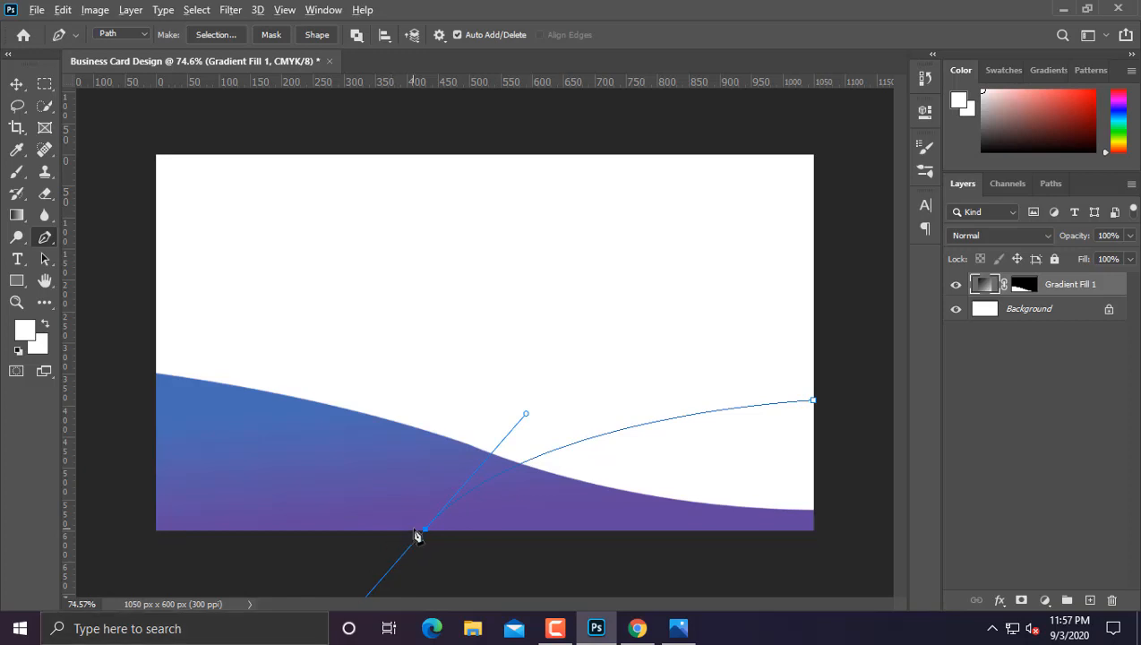
left_click(426, 530)
left_click(821, 550)
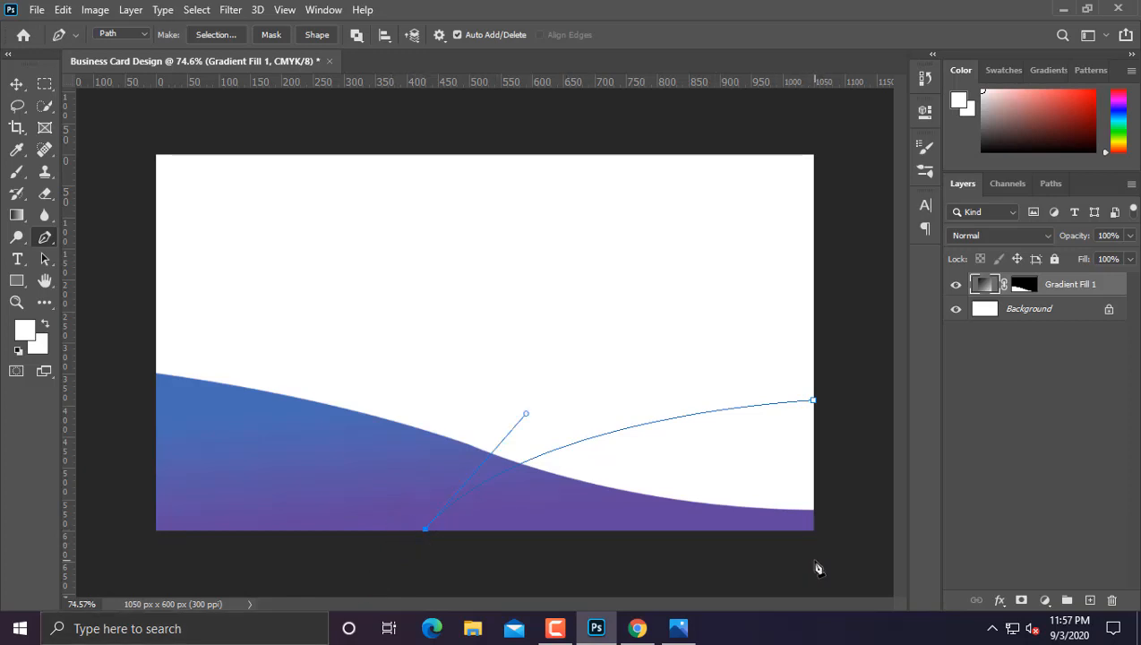
left_click(429, 544)
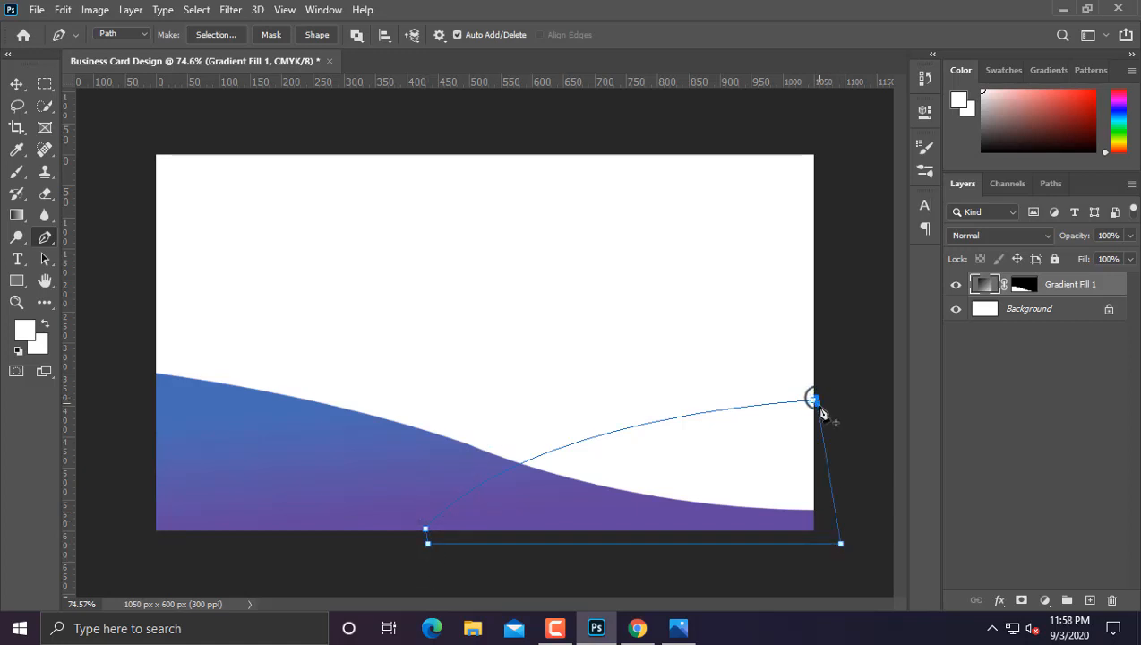
key("z")
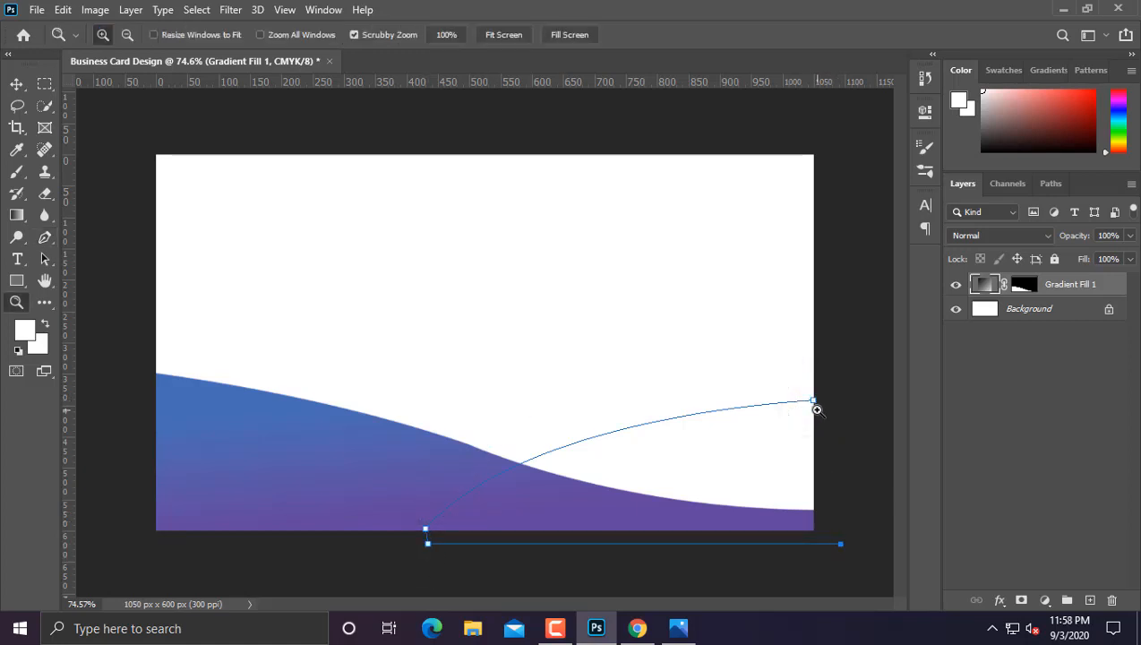
key("p")
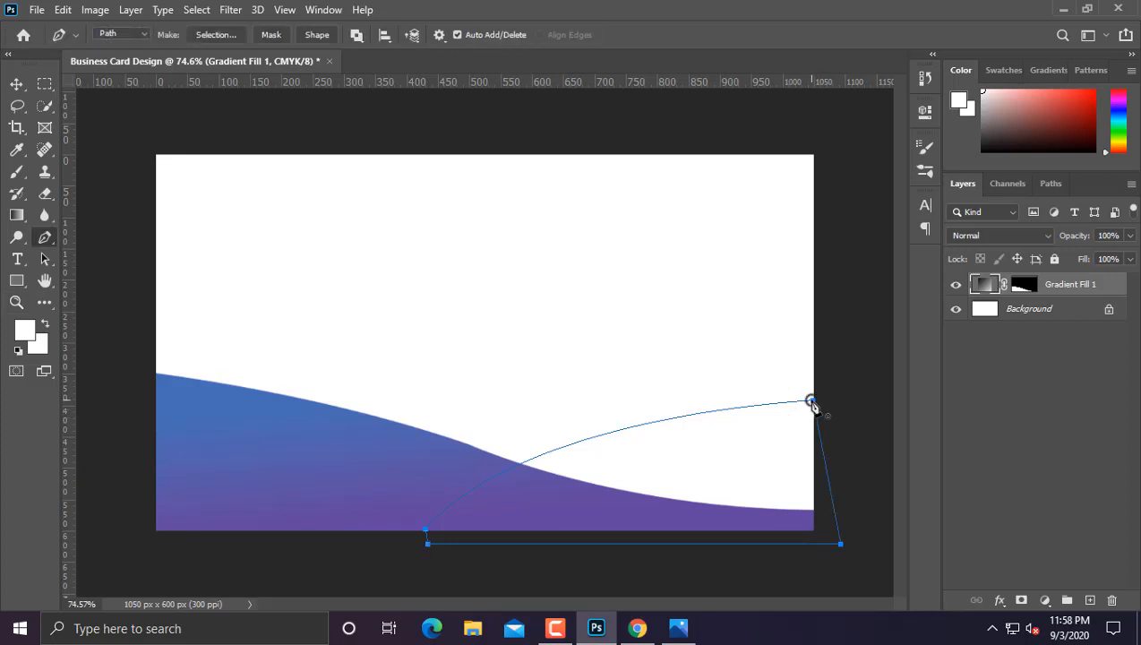
Step: Convert the closed path around the card's lower-right corner into a selection
right_click(693, 441)
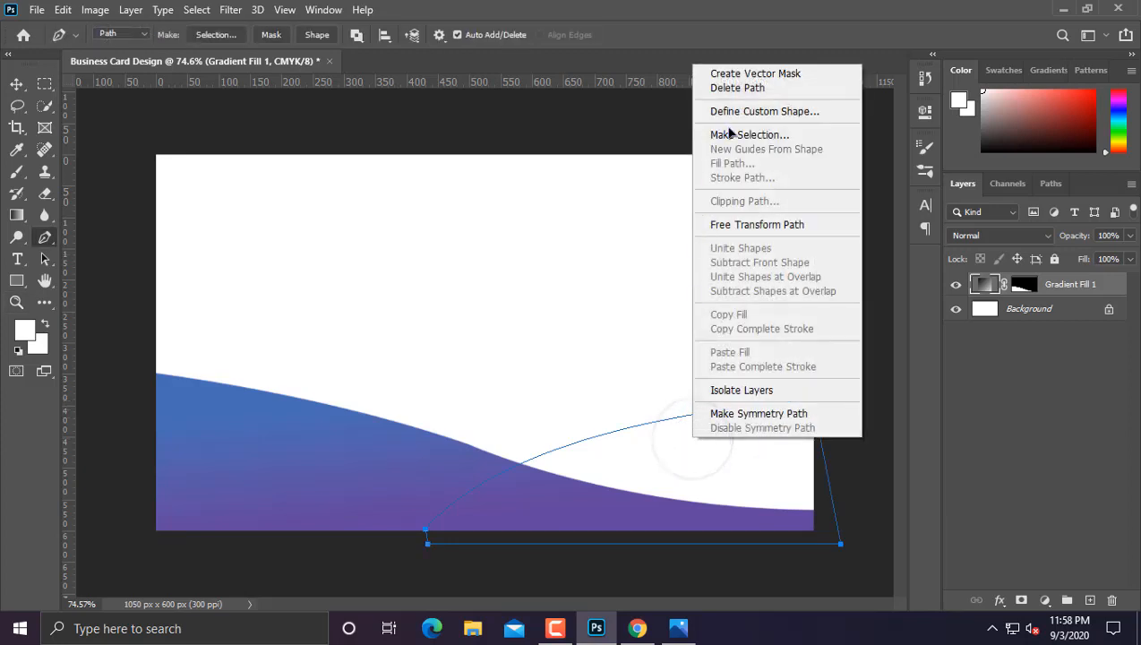
left_click(730, 133)
left_click(663, 149)
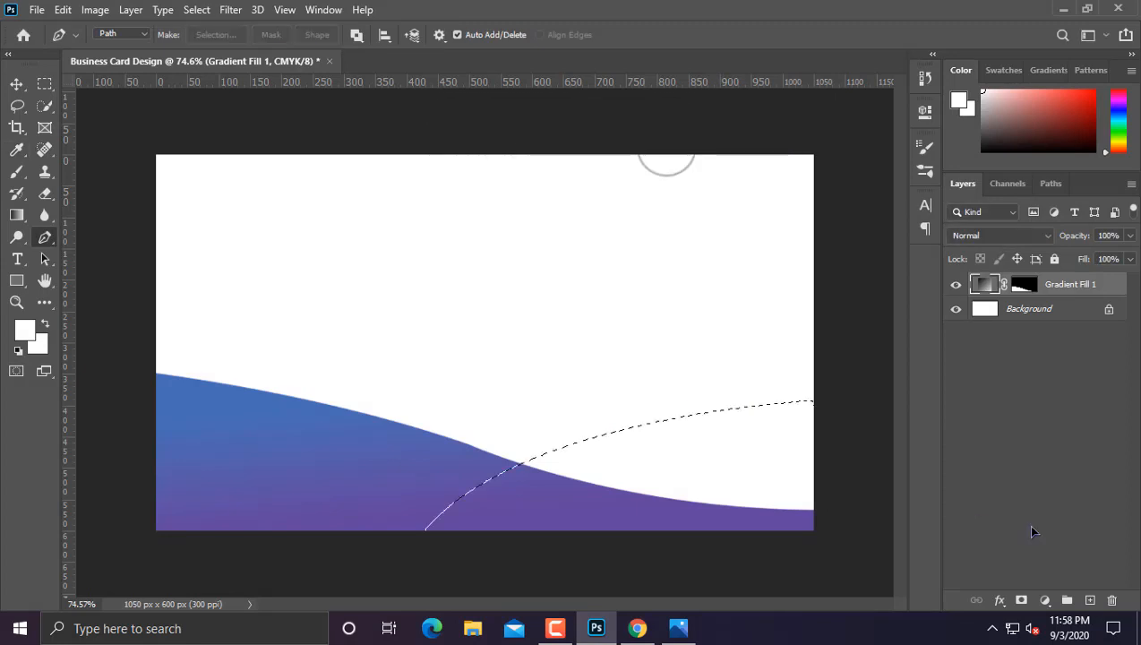
Step: Fill the selection with a linear 90° Gradient Fill layer using the purple-to-blue Blue_24 preset, and place it beneath Gradient Fill 1
left_click(1045, 600)
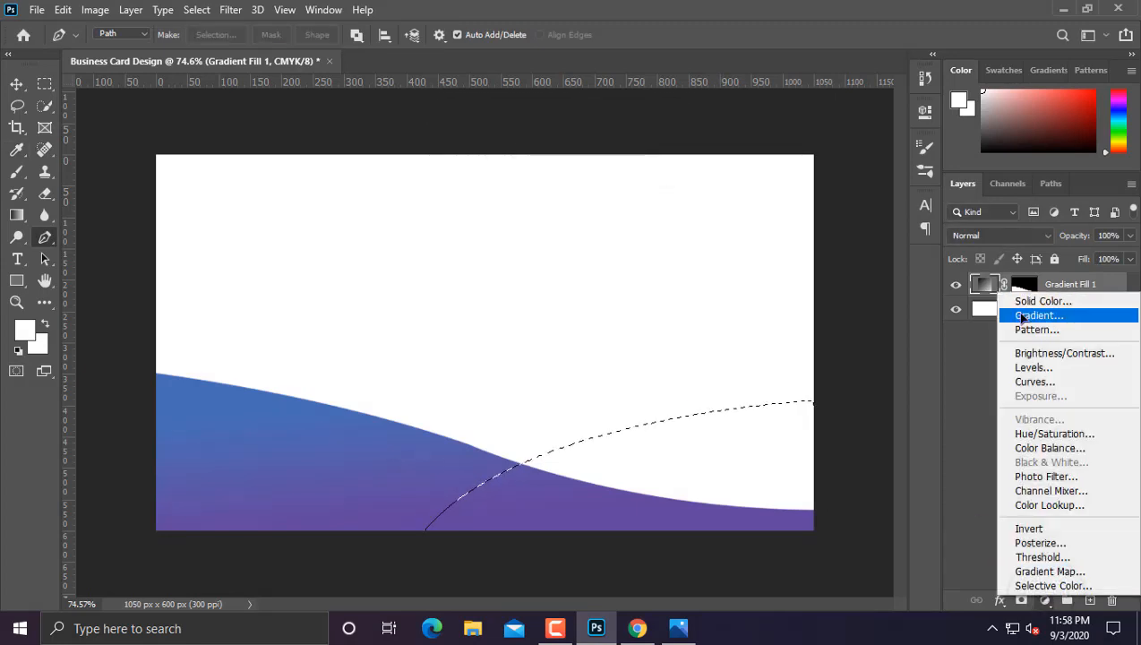
left_click(1022, 318)
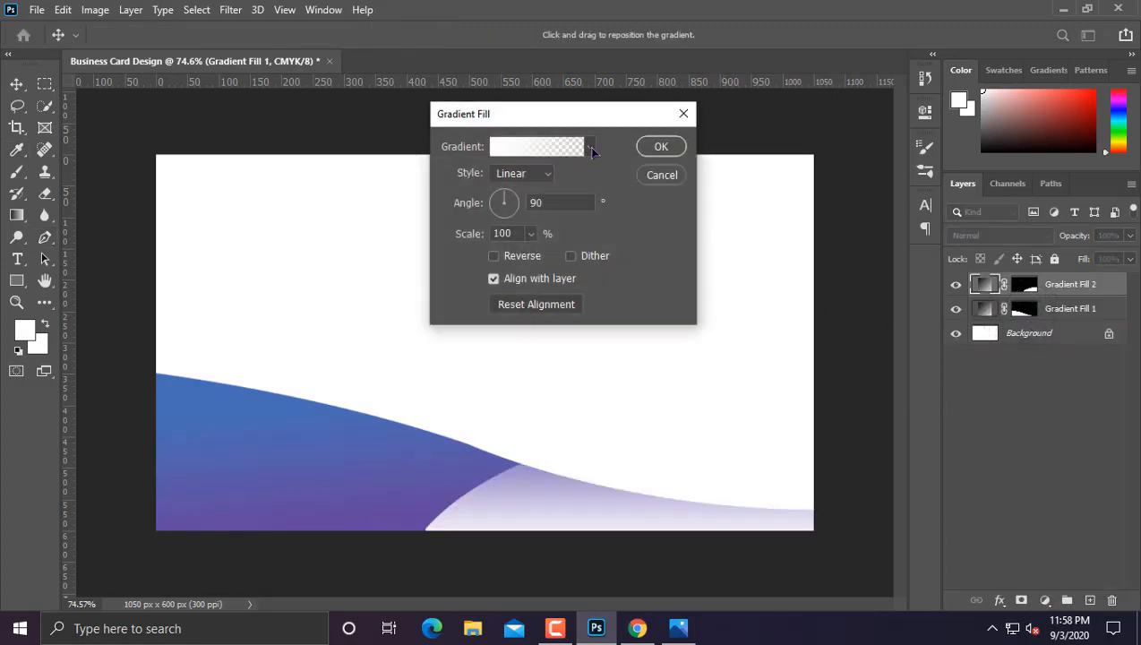
left_click(592, 148)
left_click(553, 232)
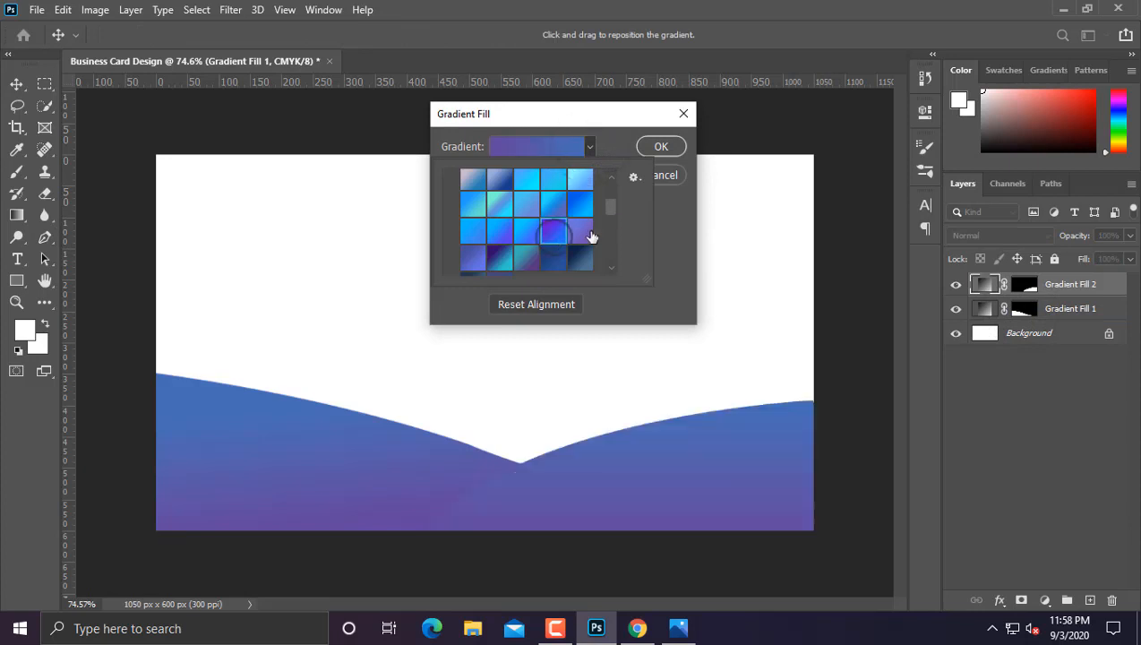
left_click(667, 153)
left_click(665, 150)
left_click_drag(1060, 283, 1066, 319)
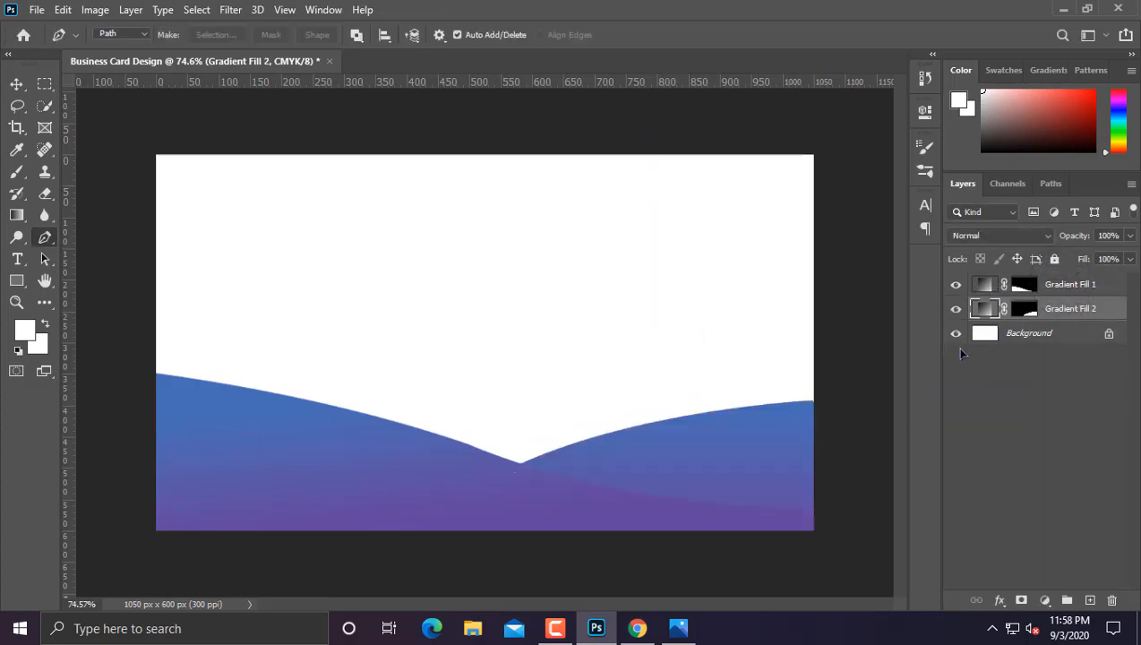
Step: Try other gradient angles on the right wave, Gradient Fill 2, and apply -90°
double_click(985, 309)
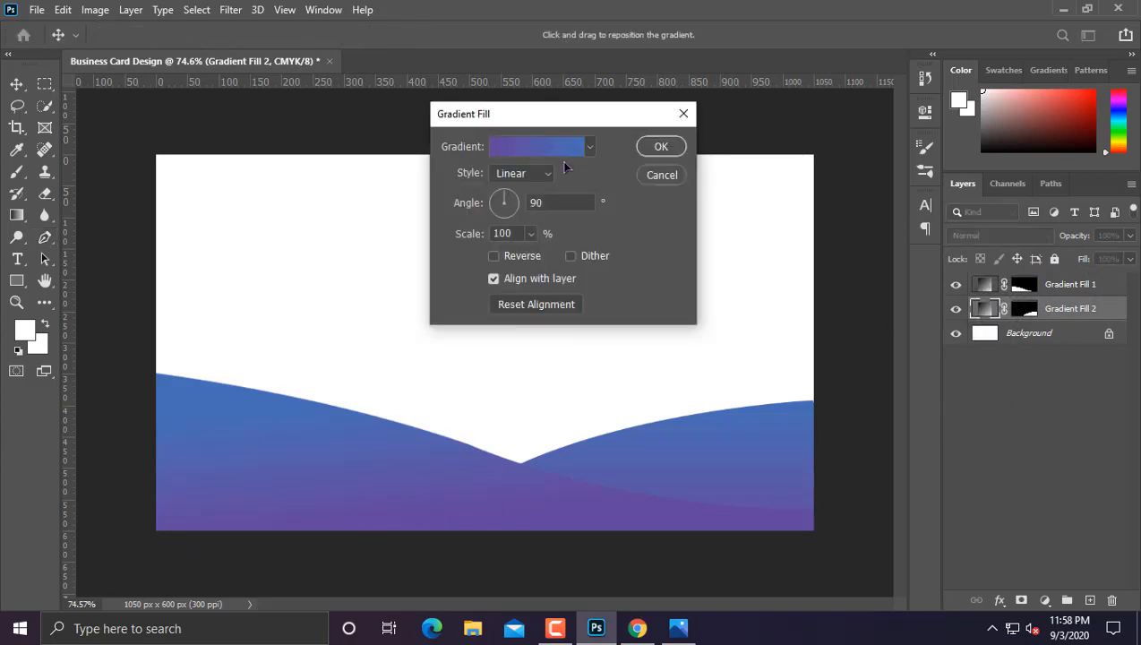
left_click(574, 154)
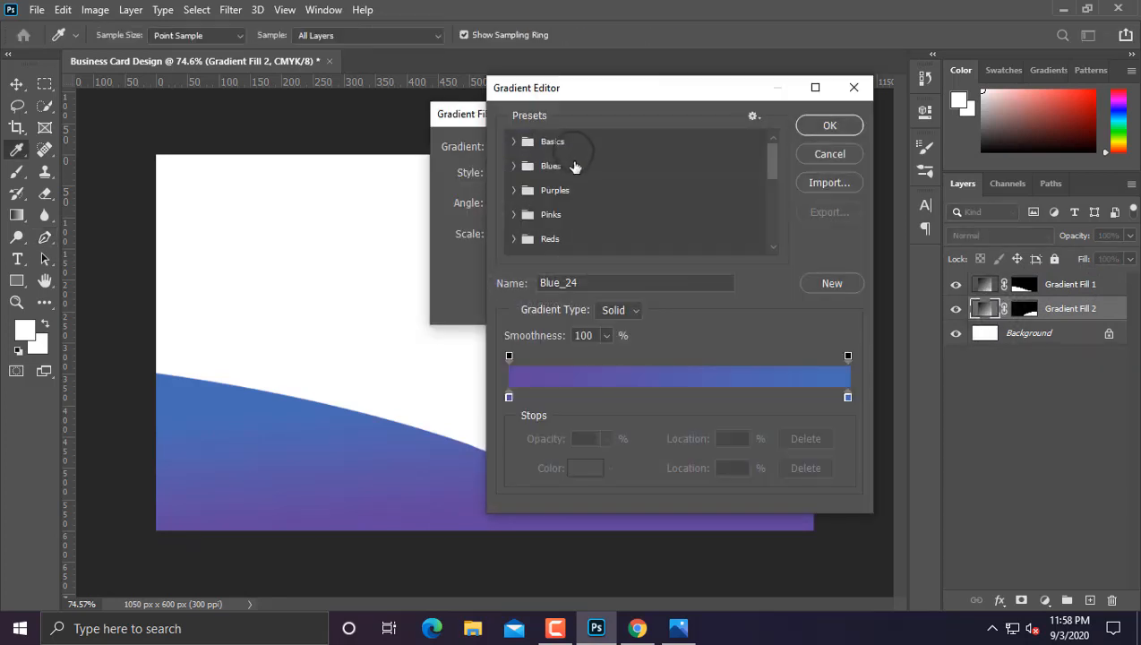
left_click(822, 128)
left_click_drag(503, 202, 505, 221)
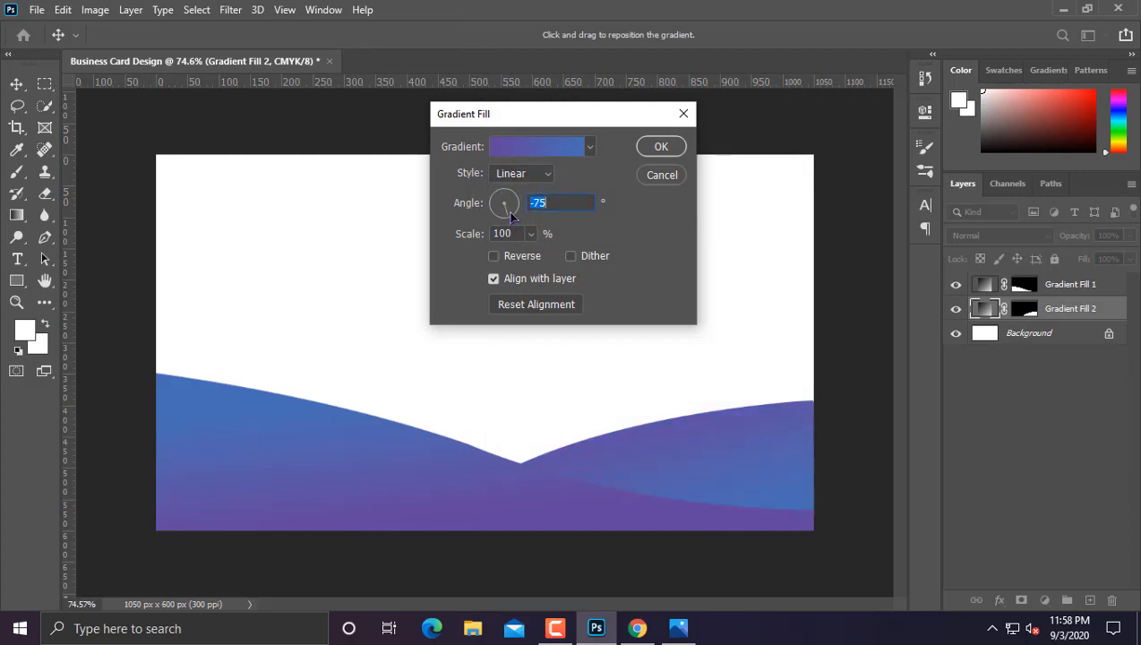
mouse_move(510, 216)
left_mouse_down()
mouse_move(502, 208)
mouse_move(518, 204)
left_mouse_up()
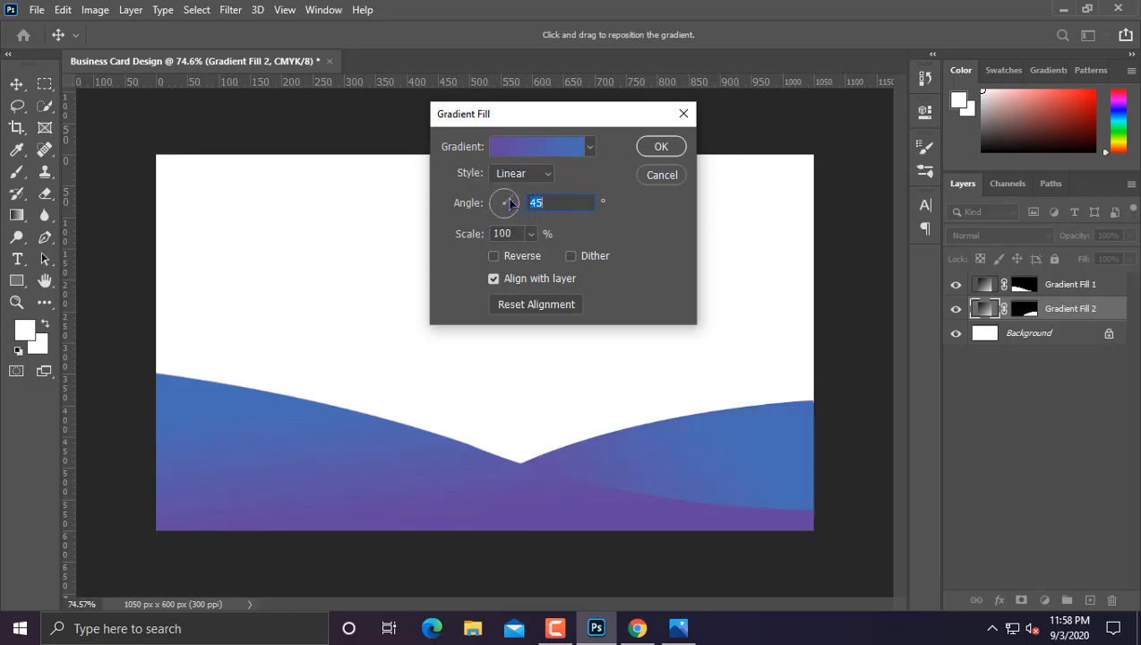
left_click_drag(510, 204, 505, 232)
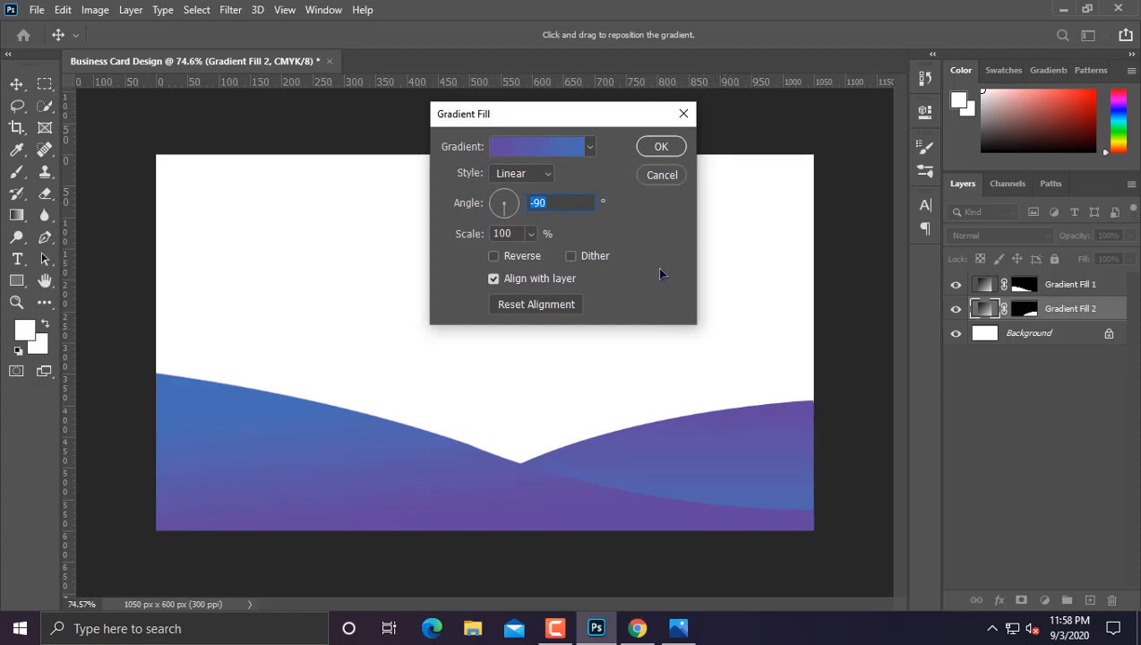
left_click(654, 153)
scroll(647, 351, "down", 4)
scroll(648, 351, "up", 4)
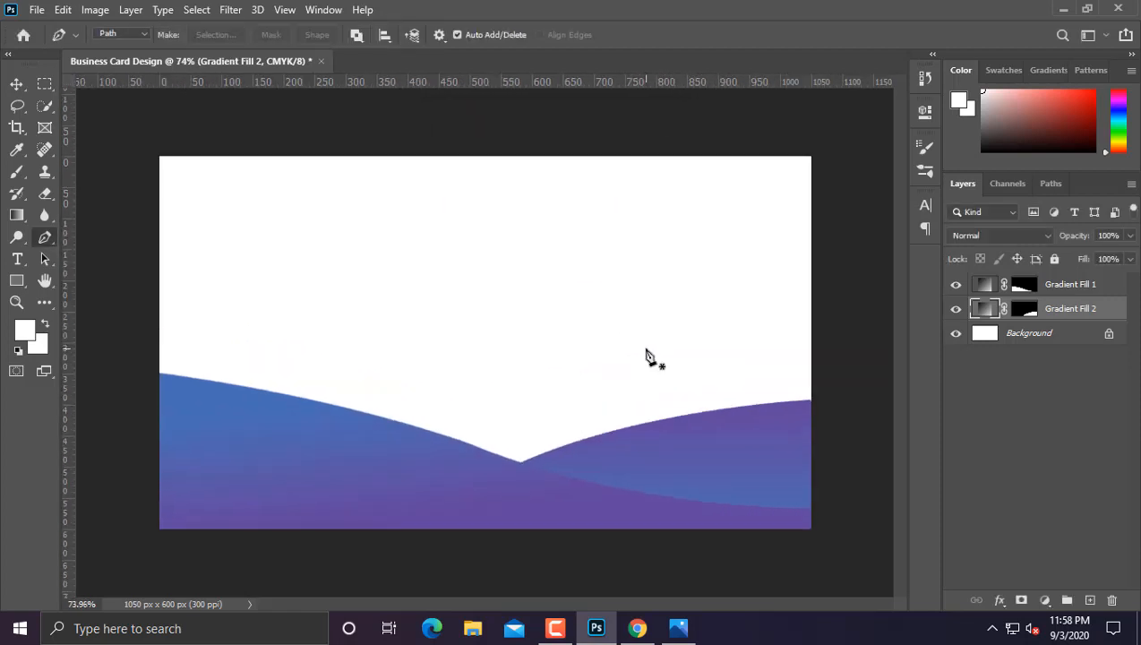
Step: Set the gradient angle of the left wave, Gradient Fill 1, to 0°
double_click(984, 287)
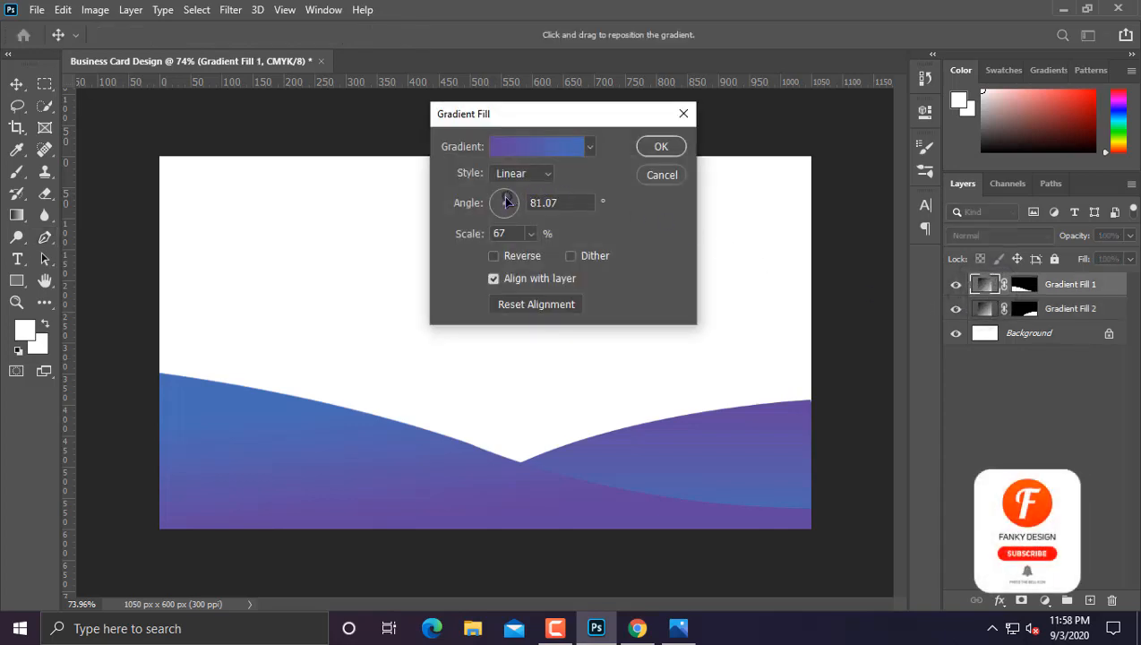
left_click_drag(507, 201, 527, 217)
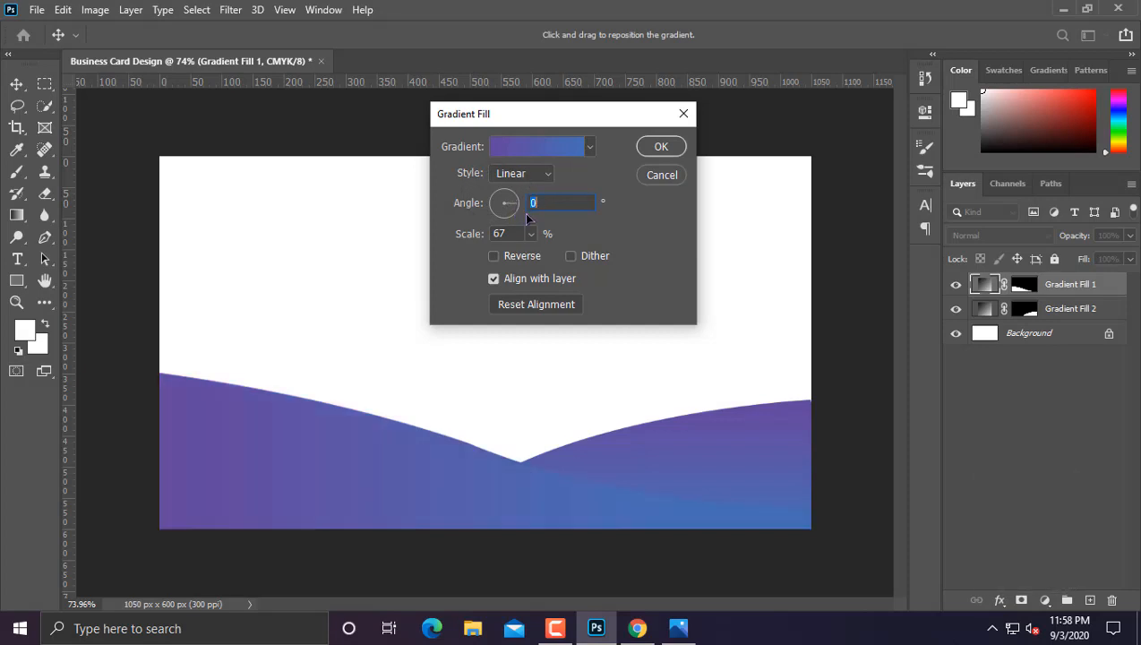
left_click(661, 147)
Step: Set the gradient angle of the right wave, Gradient Fill 2, to about 13.62°
double_click(985, 308)
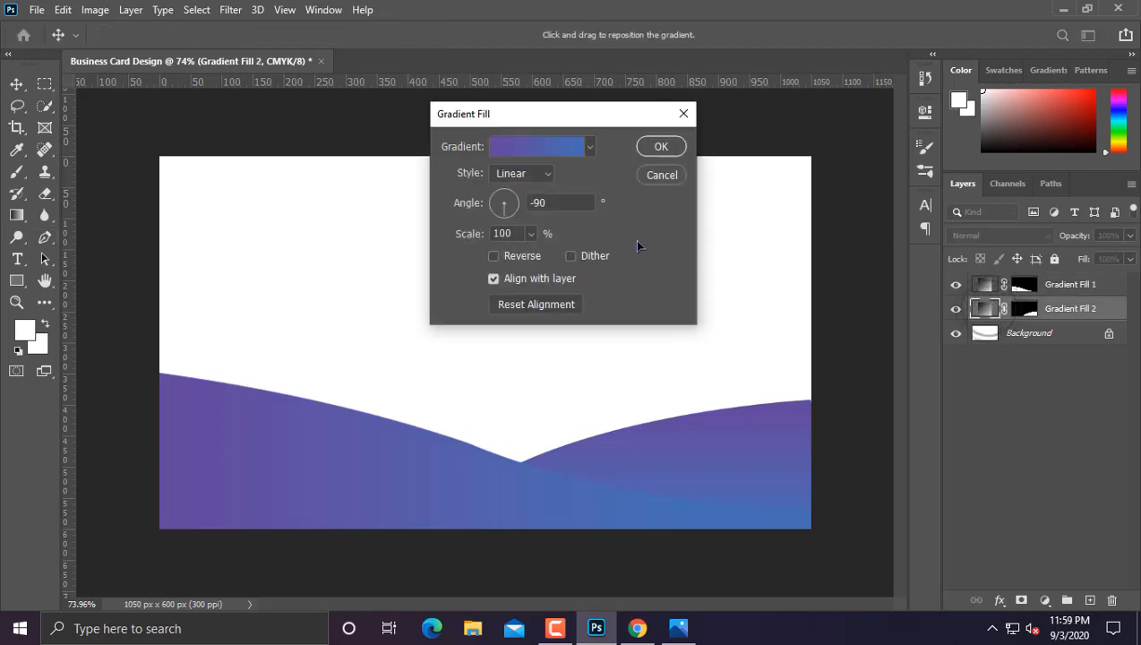
mouse_move(497, 218)
left_mouse_down()
mouse_move(478, 202)
mouse_move(486, 219)
mouse_move(512, 224)
mouse_move(516, 206)
left_mouse_up()
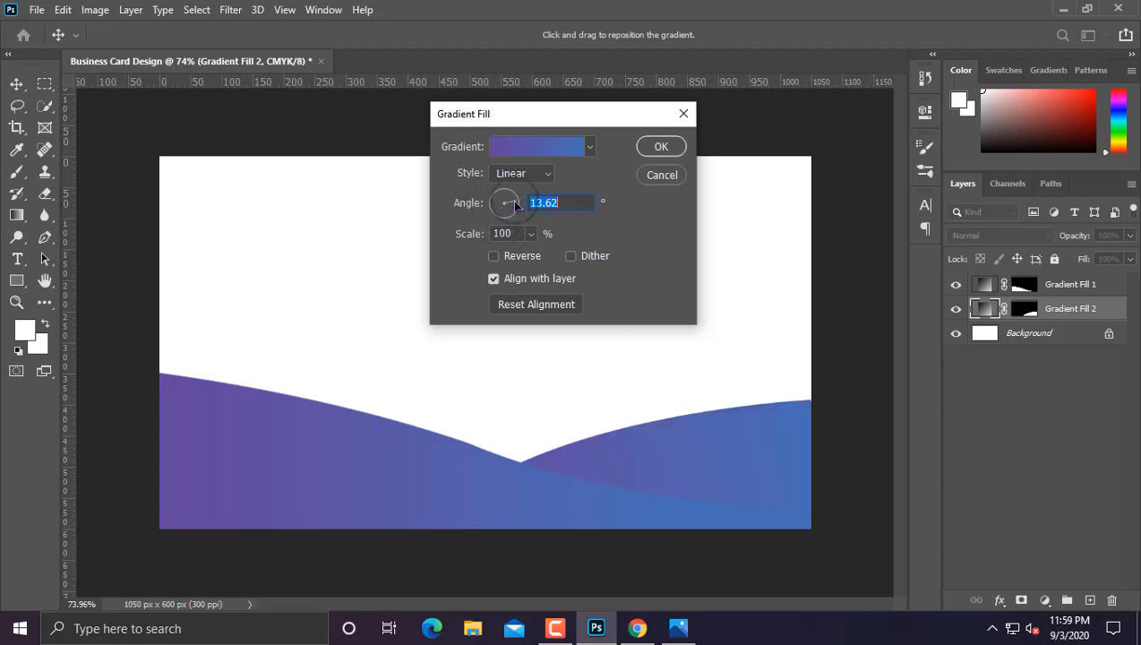
left_click(655, 151)
key("p")
scroll(676, 268, "down", 3)
scroll(685, 383, "up", 4)
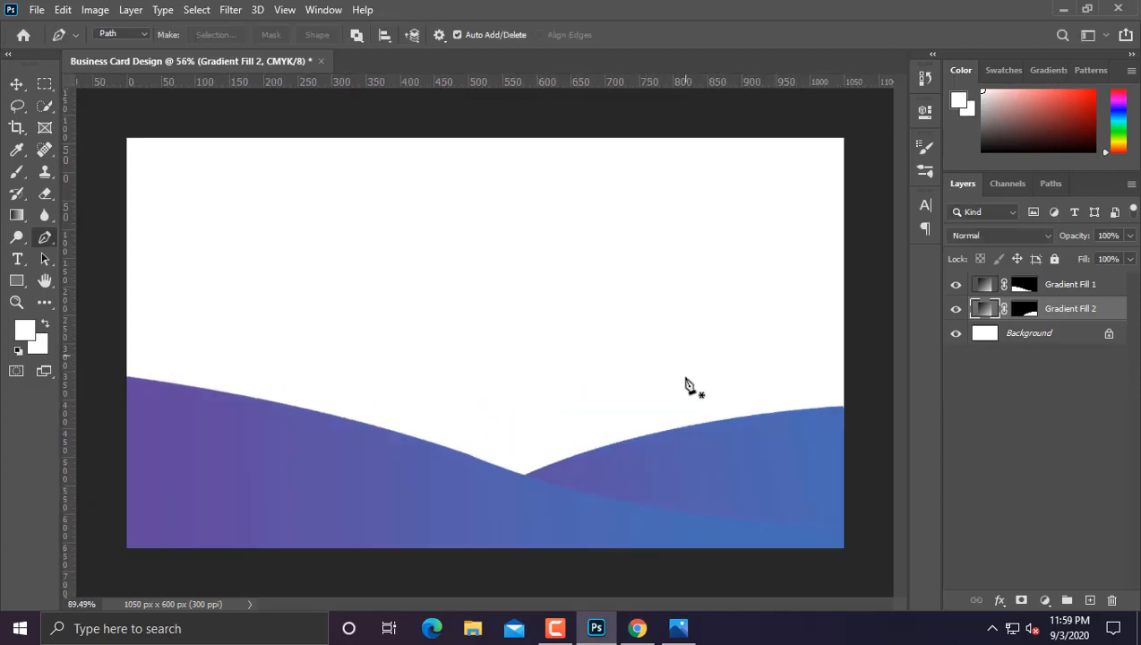
Step: Load the right wave's layer mask as a selection and add a new blank layer directly above Gradient Fill 2
scroll(685, 383, "up", 2)
scroll(633, 315, "up", 3)
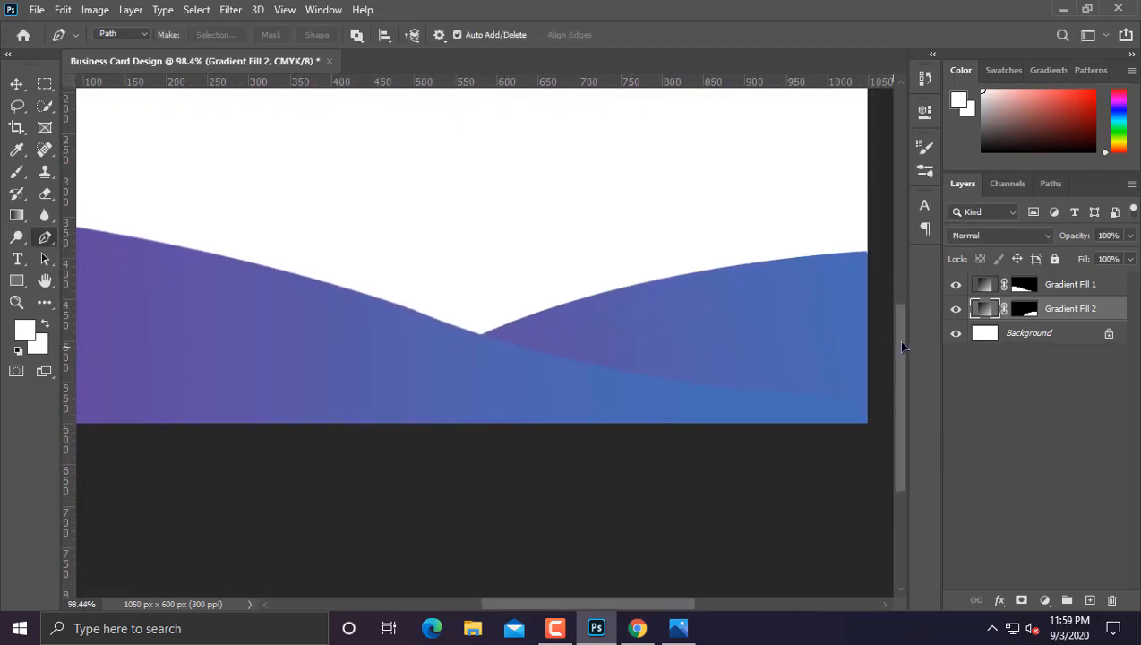
left_click_drag(992, 309, 1026, 367)
left_click(1024, 308, "ctrl")
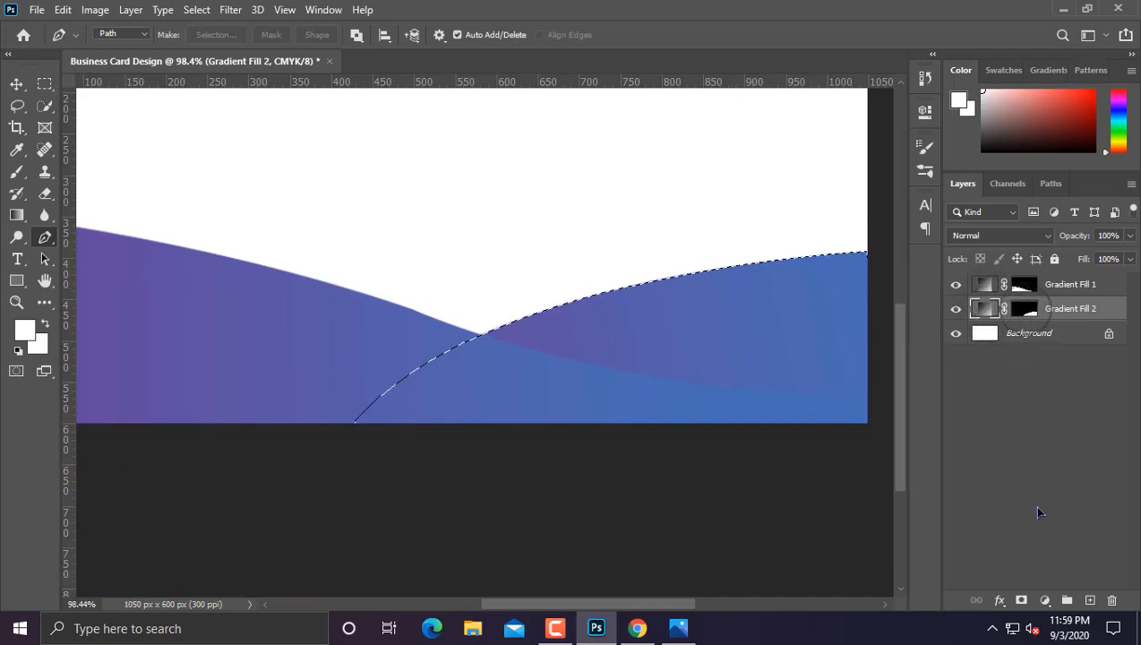
left_click(1090, 600)
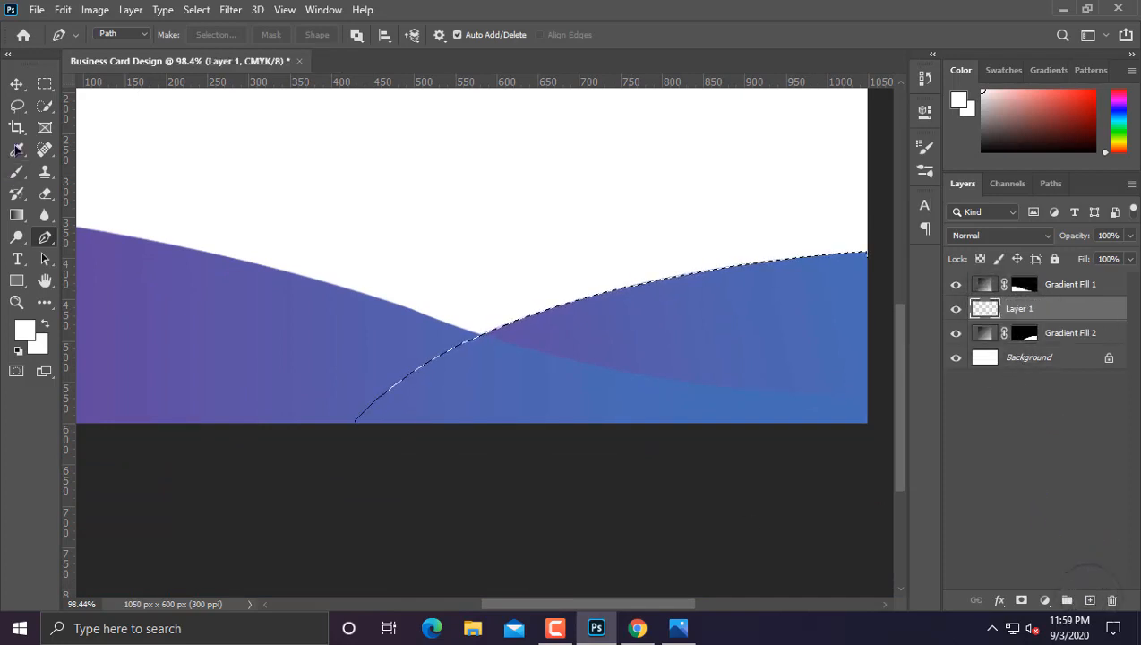
Step: Paint a black shadow on the new layer with a soft 125 px brush, following the front wave's upper edge inside the selection
left_click(19, 174)
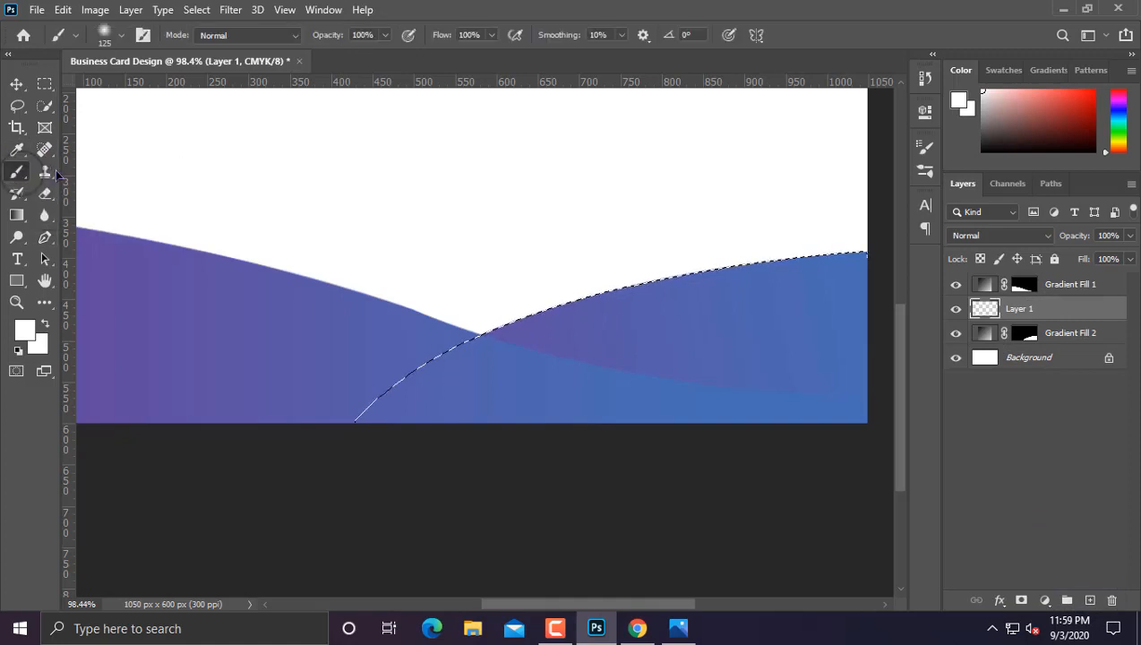
right_click(266, 188)
double_click(334, 355)
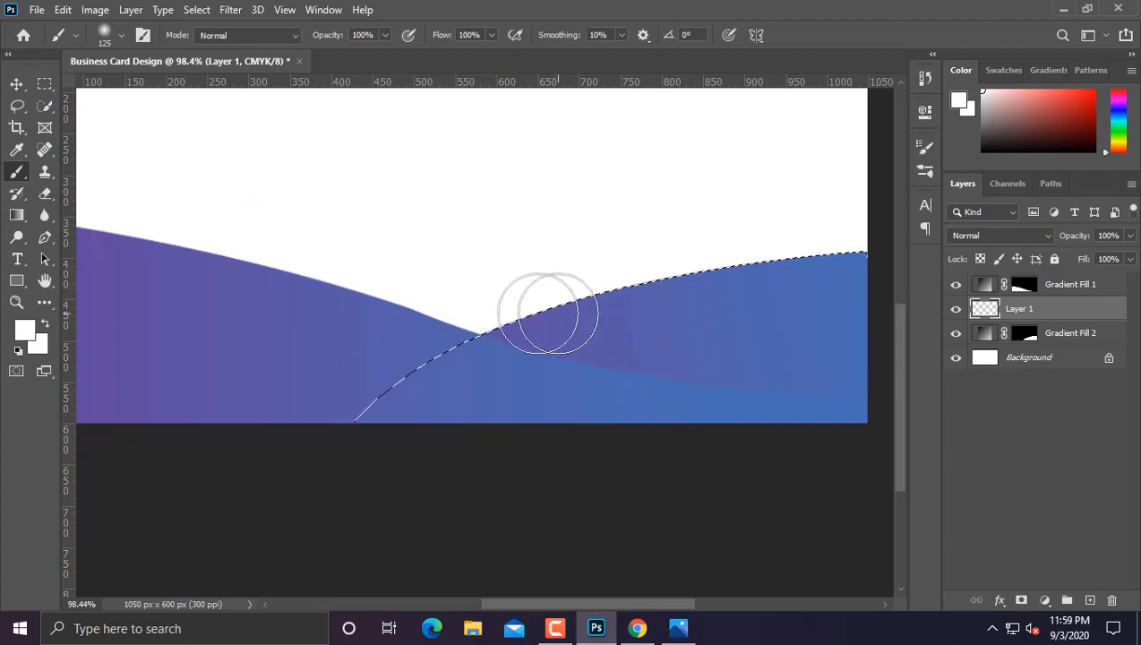
left_click(18, 350)
mouse_move(504, 352)
left_mouse_down()
mouse_move(586, 382)
mouse_move(807, 402)
mouse_move(905, 394)
left_mouse_up()
scroll(551, 341, "down", 3)
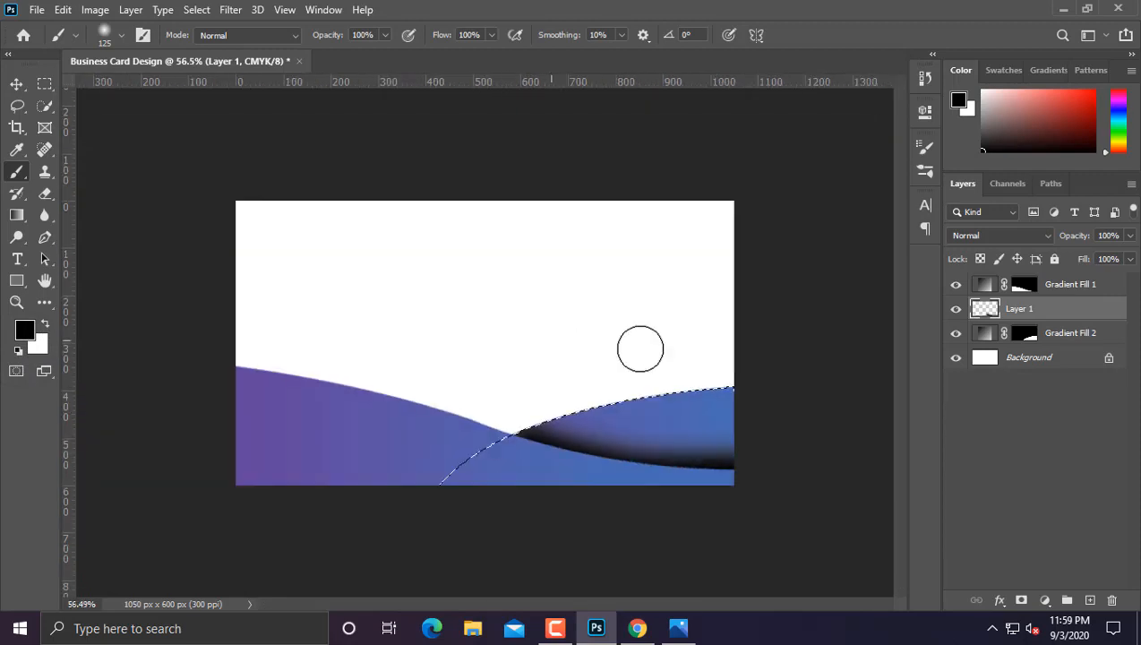
Step: Deselect the wave selection and reduce the opacity of the shadow layer, Layer 1, to 20%
key("ctrl+d")
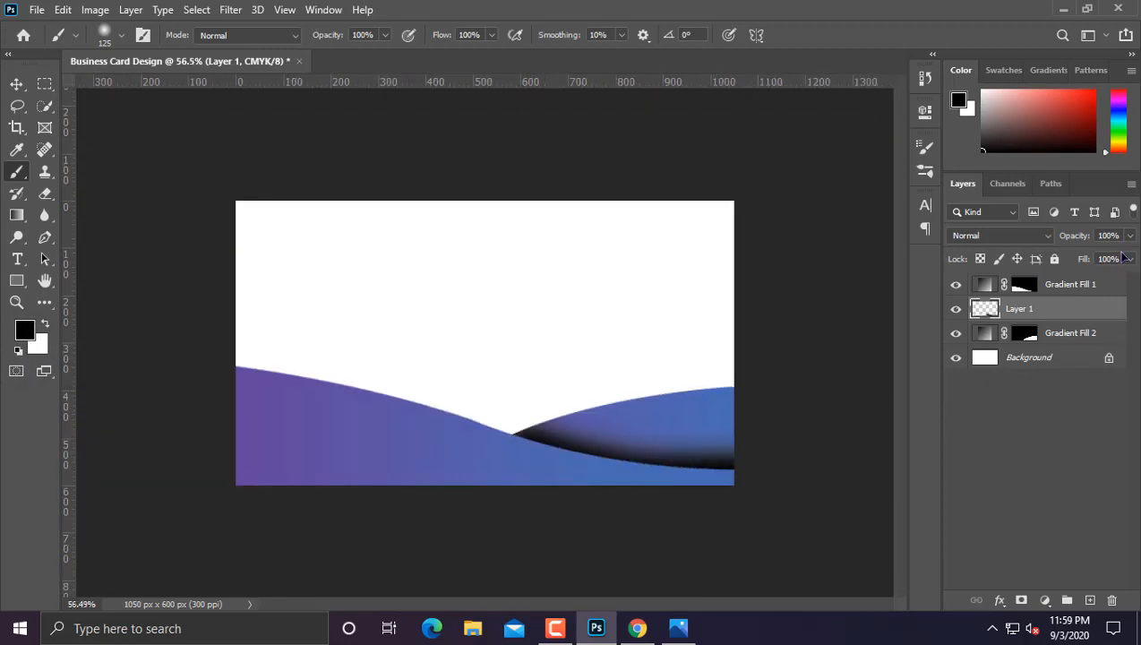
left_click(1131, 235)
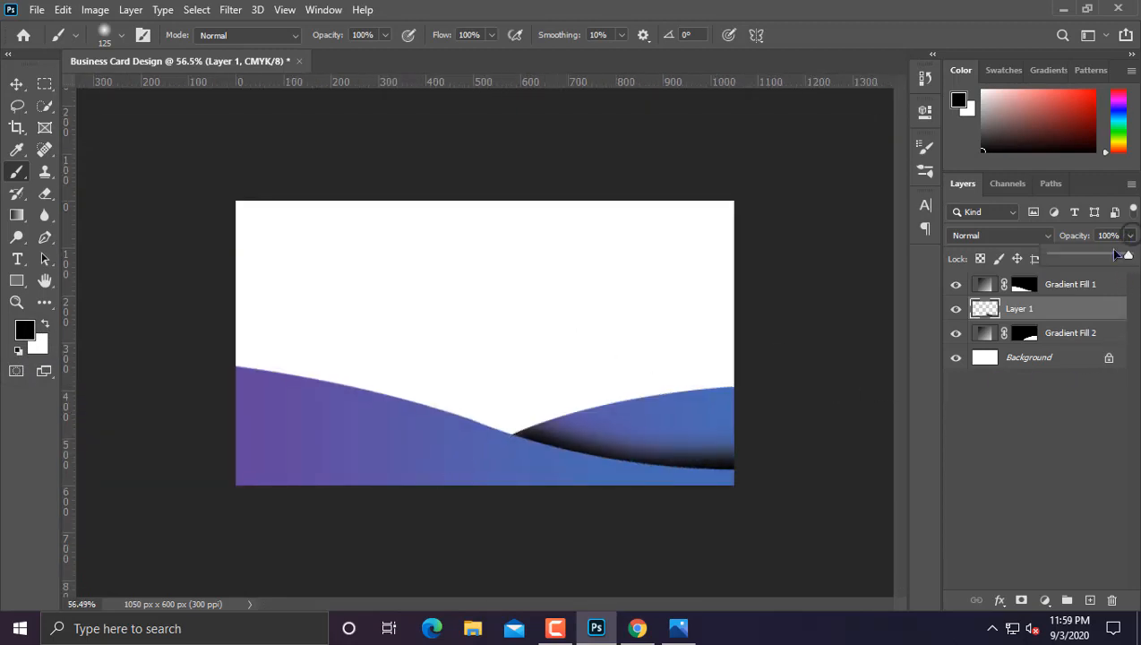
left_click_drag(1129, 256, 1090, 257)
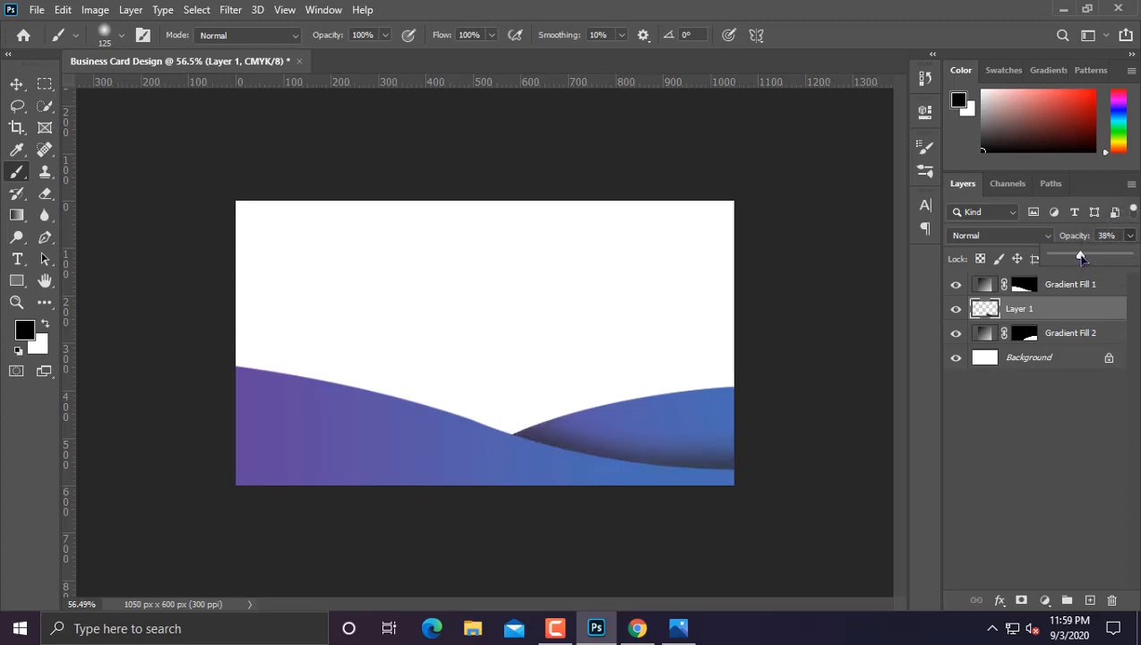
left_click_drag(1066, 258, 1066, 261)
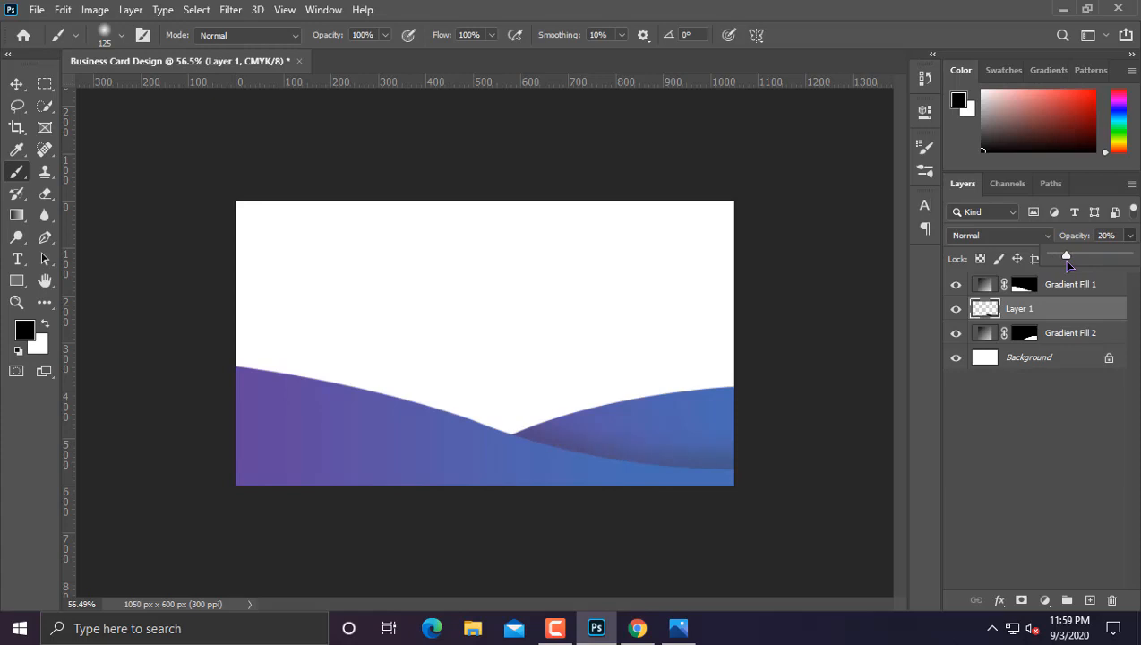
Step: Add a near-black (#111111) solid color fill layer and move it directly above the Background layer
left_click(1039, 415)
left_click(1046, 600)
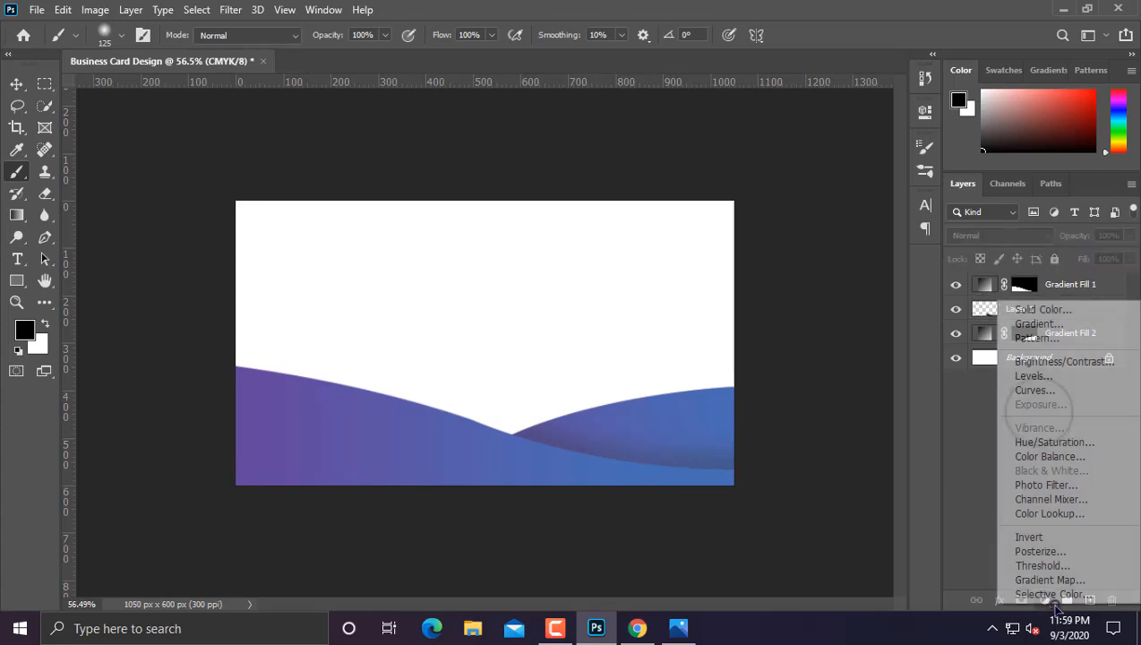
left_click(1029, 310)
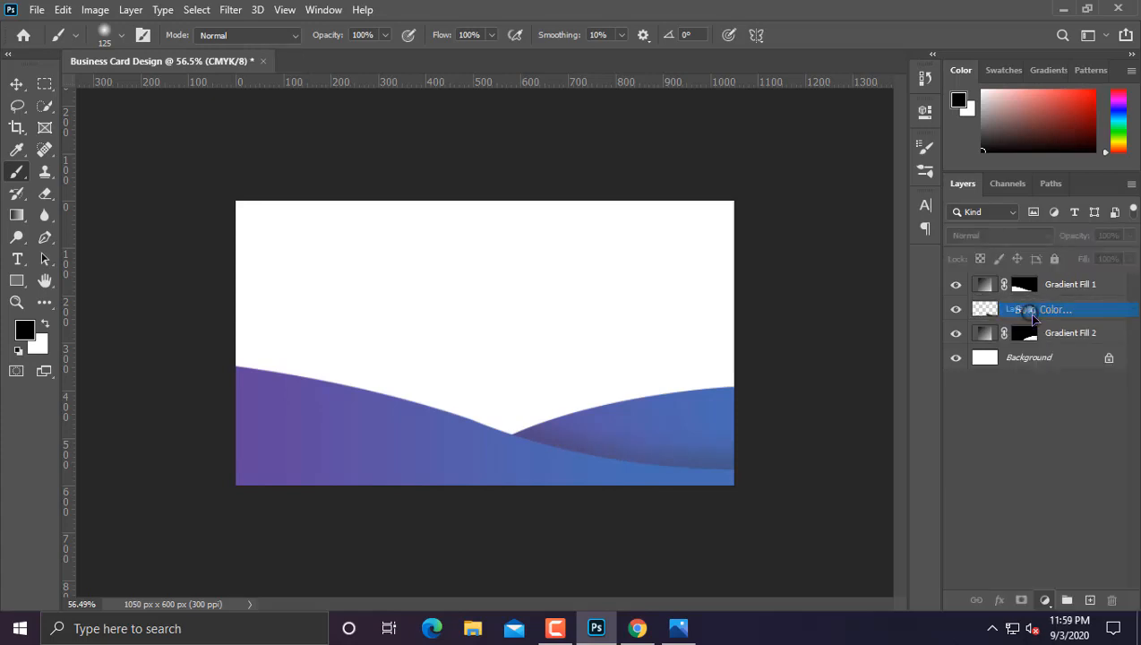
mouse_move(707, 228)
left_mouse_down()
mouse_move(592, 261)
mouse_move(579, 299)
left_mouse_up()
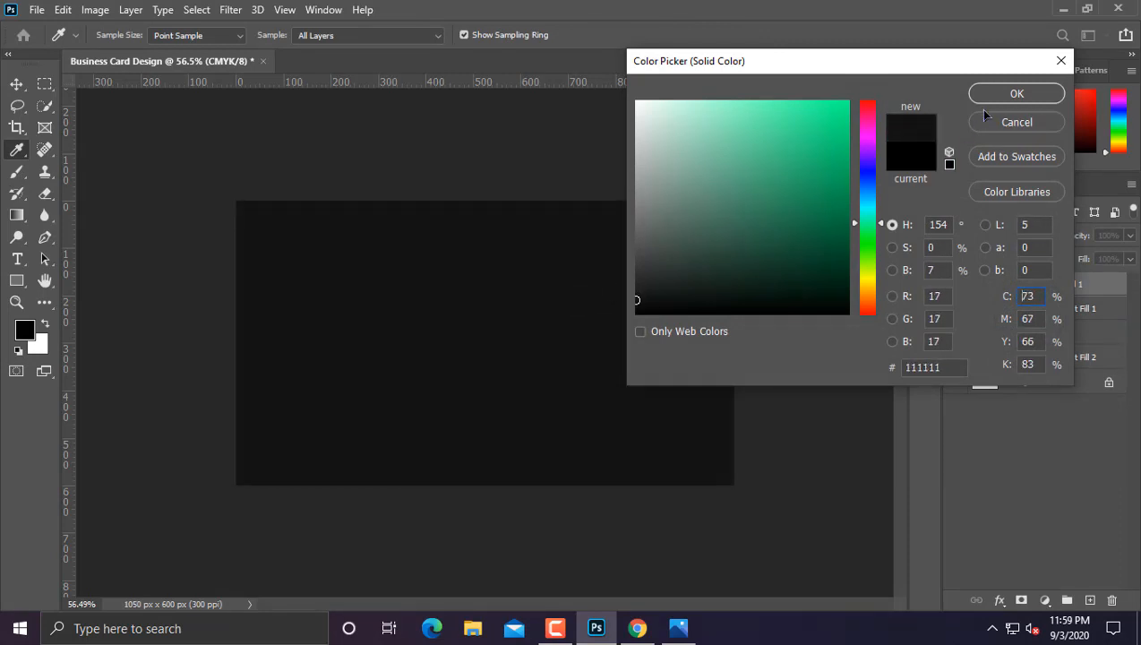
left_click(985, 100)
left_click_drag(1057, 288, 1056, 367)
scroll(440, 318, "down", 1)
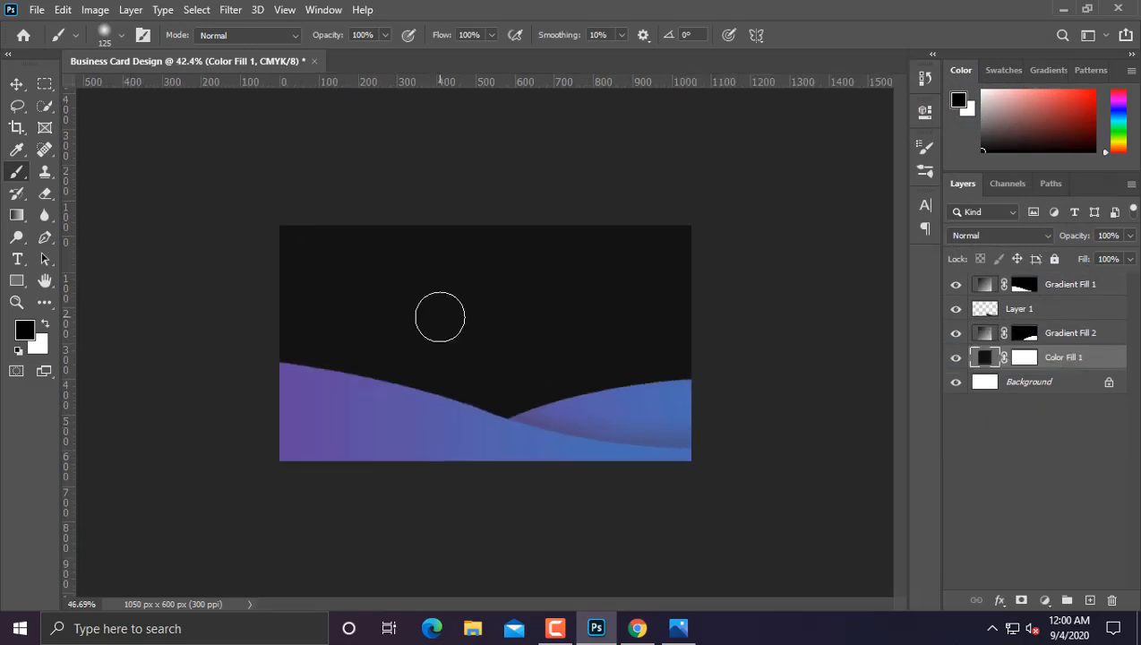
scroll(440, 317, "up", 3)
scroll(440, 317, "down", 1)
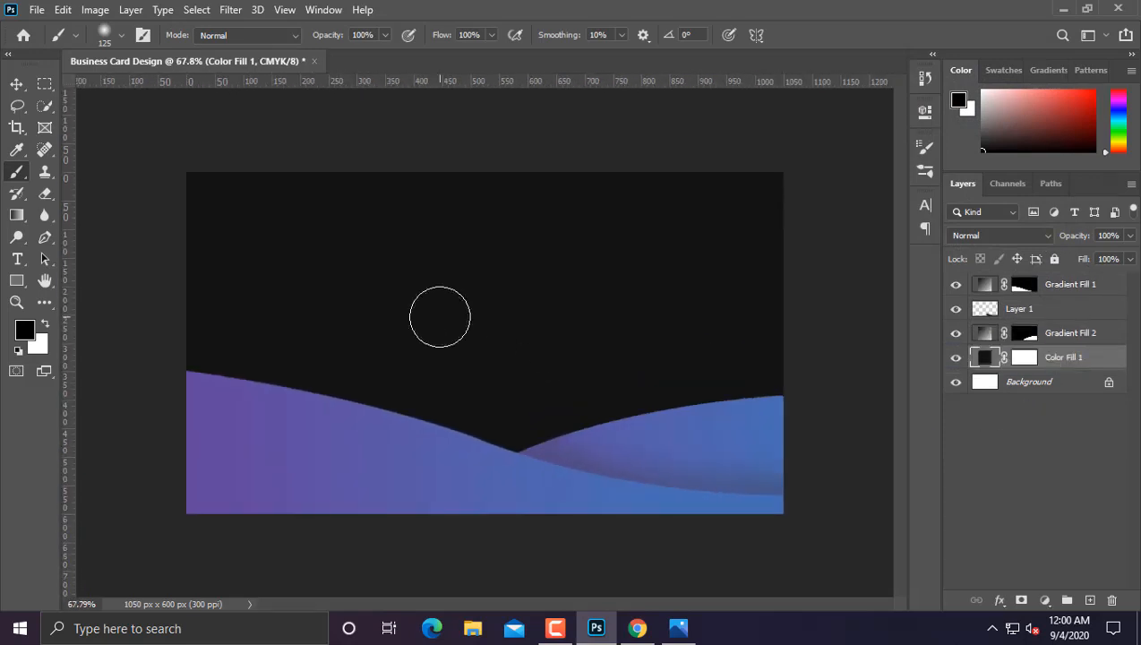
Step: Change the background fill, Color Fill 1, to a very dark purple, #140d22, based on the left wave's hue
double_click(980, 363)
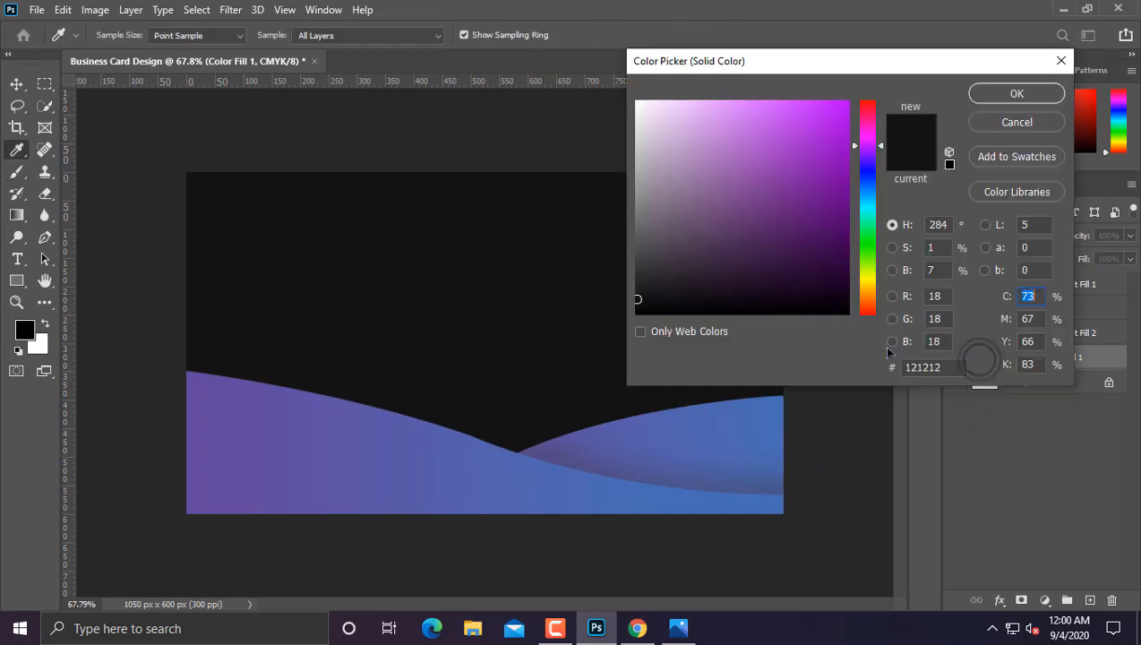
mouse_move(798, 242)
left_mouse_down()
mouse_move(779, 305)
mouse_move(761, 303)
left_mouse_up()
left_click(194, 403)
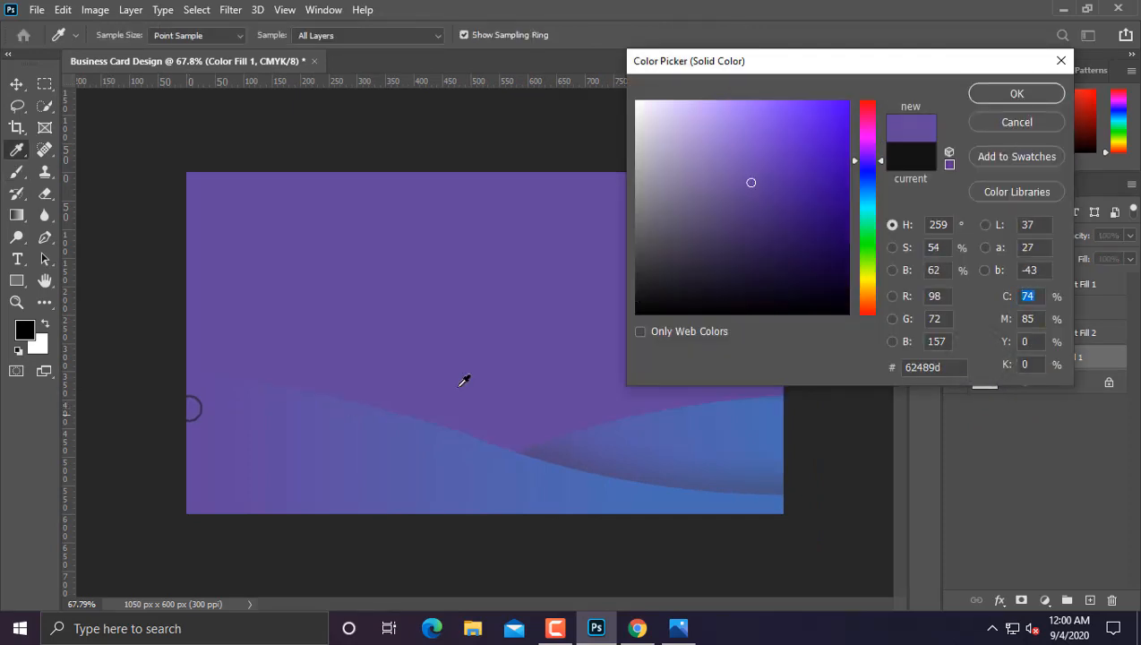
mouse_move(735, 299)
left_mouse_down()
mouse_move(759, 277)
mouse_move(767, 285)
left_mouse_up()
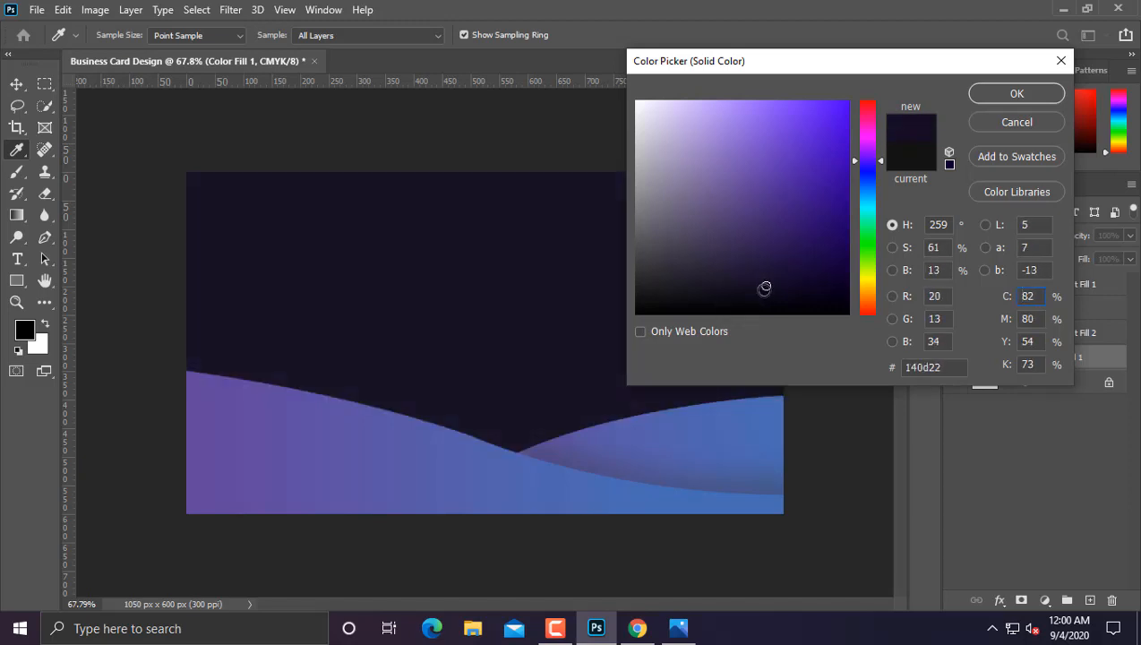
left_click(1003, 95)
scroll(707, 275, "up", 4)
scroll(708, 275, "down", 5)
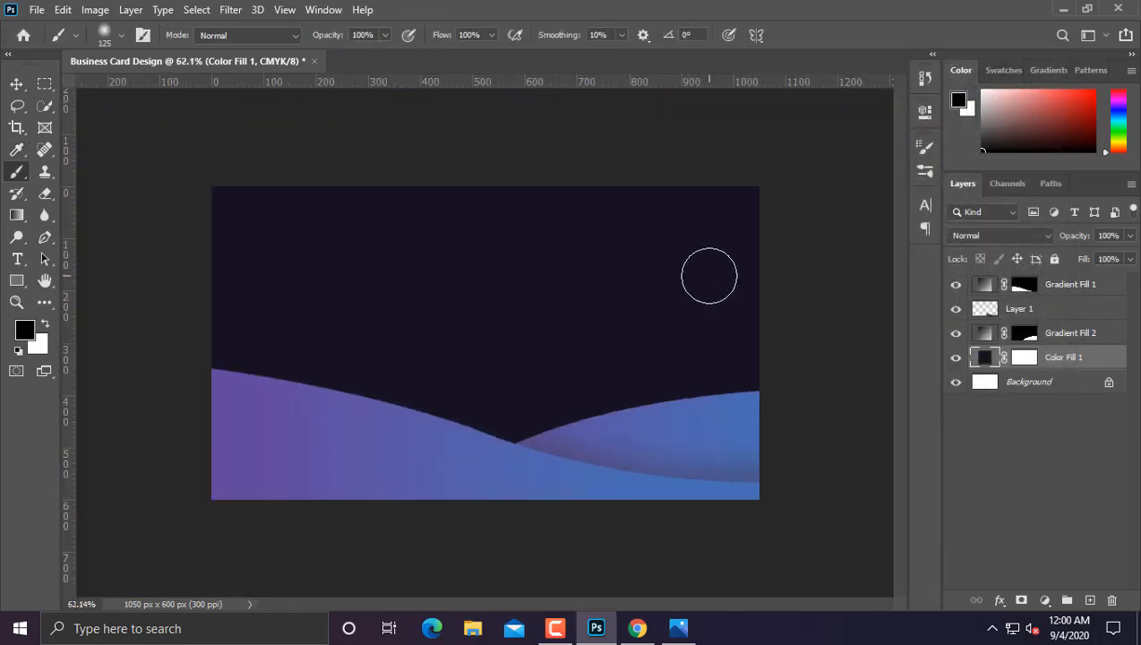
scroll(686, 287, "up", 3)
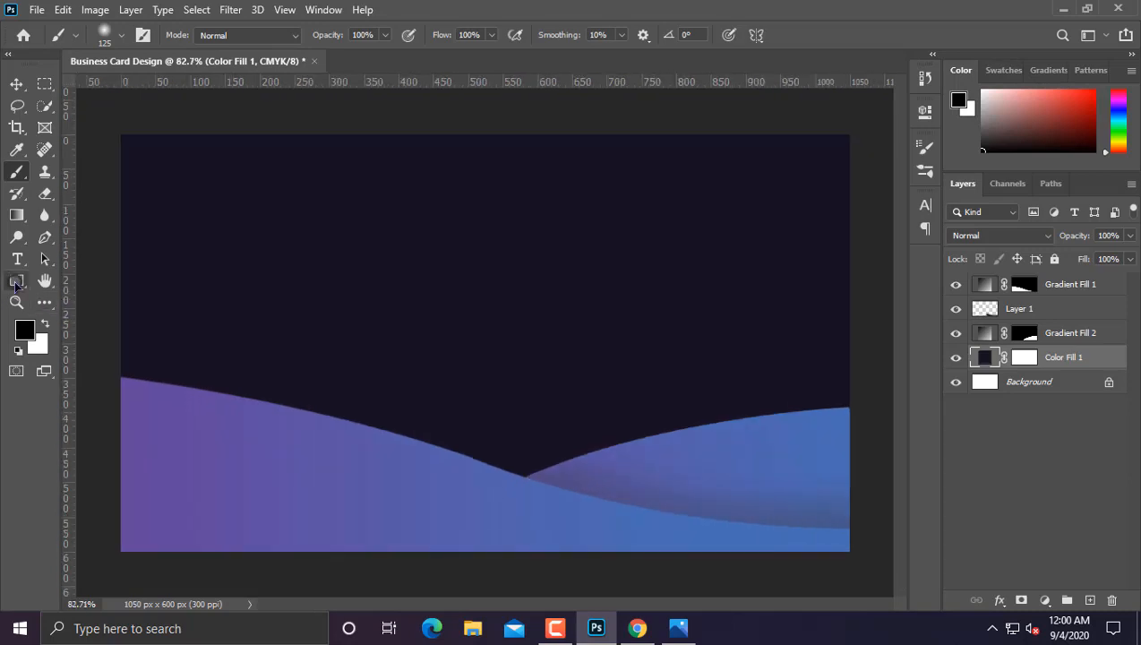
Step: Draw a black rounded square about 141 x 141 px with 10 px corners in the upper middle and move its layer to the top
left_click(16, 285)
left_click(89, 280)
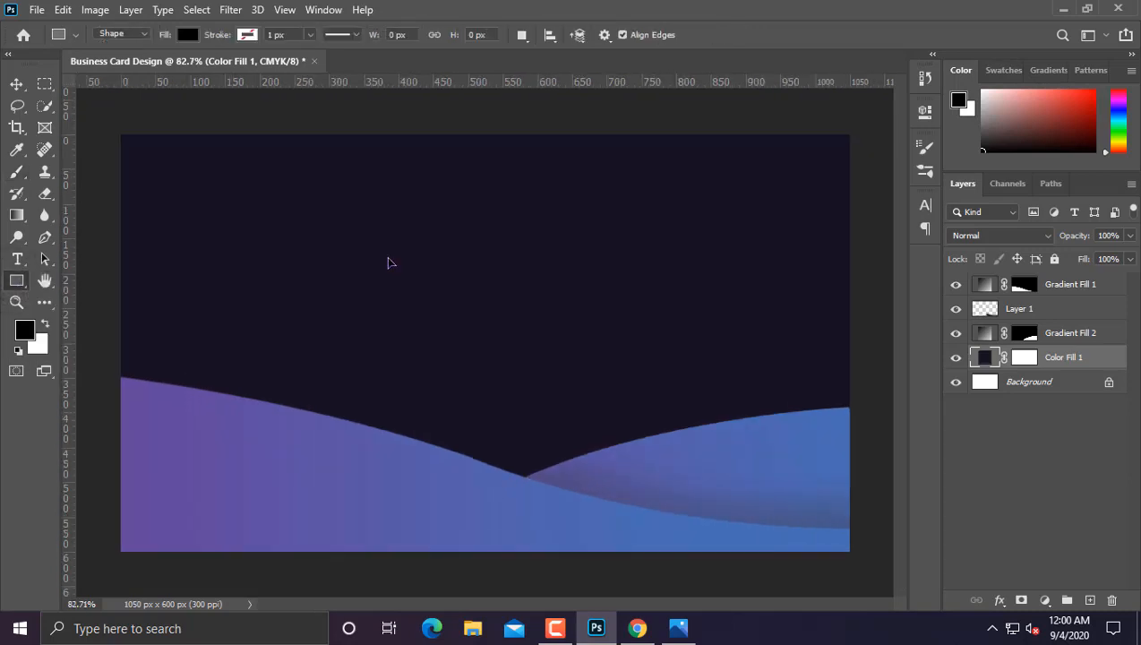
key("shift+u")
left_click_drag(447, 207, 546, 336)
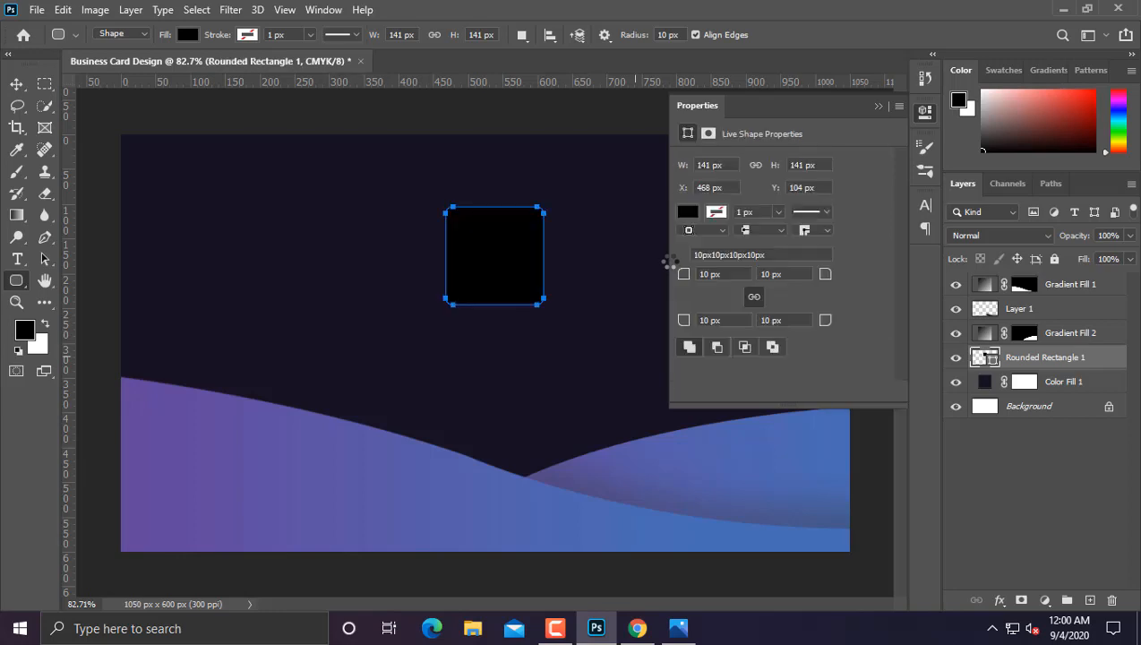
left_click(883, 107)
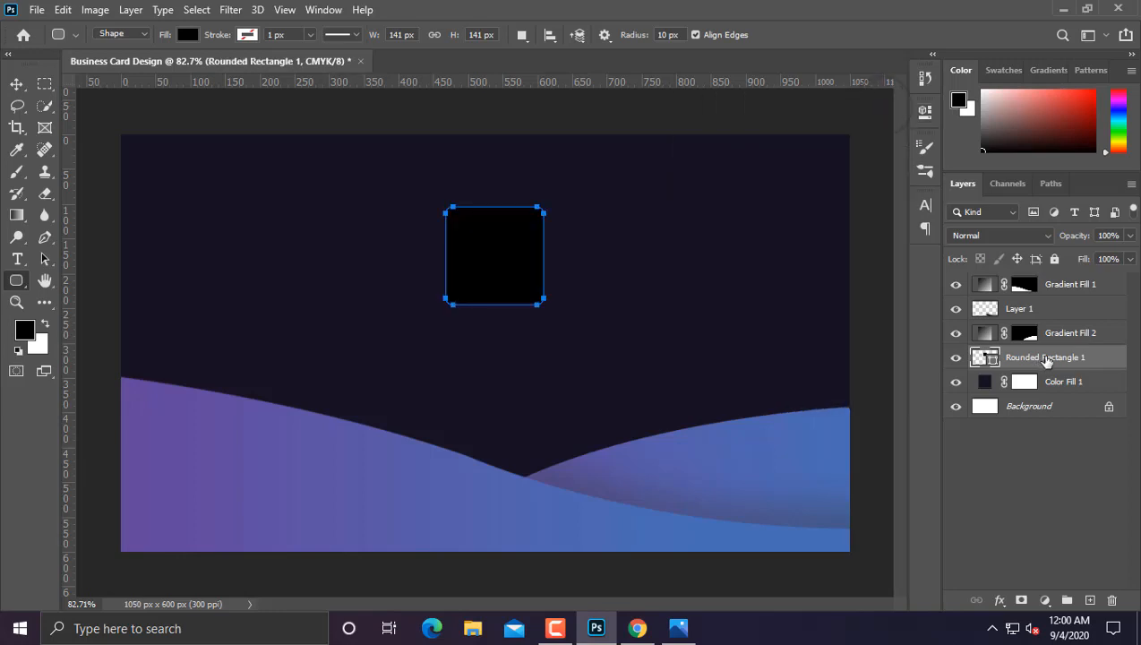
left_click_drag(1041, 359, 1062, 287)
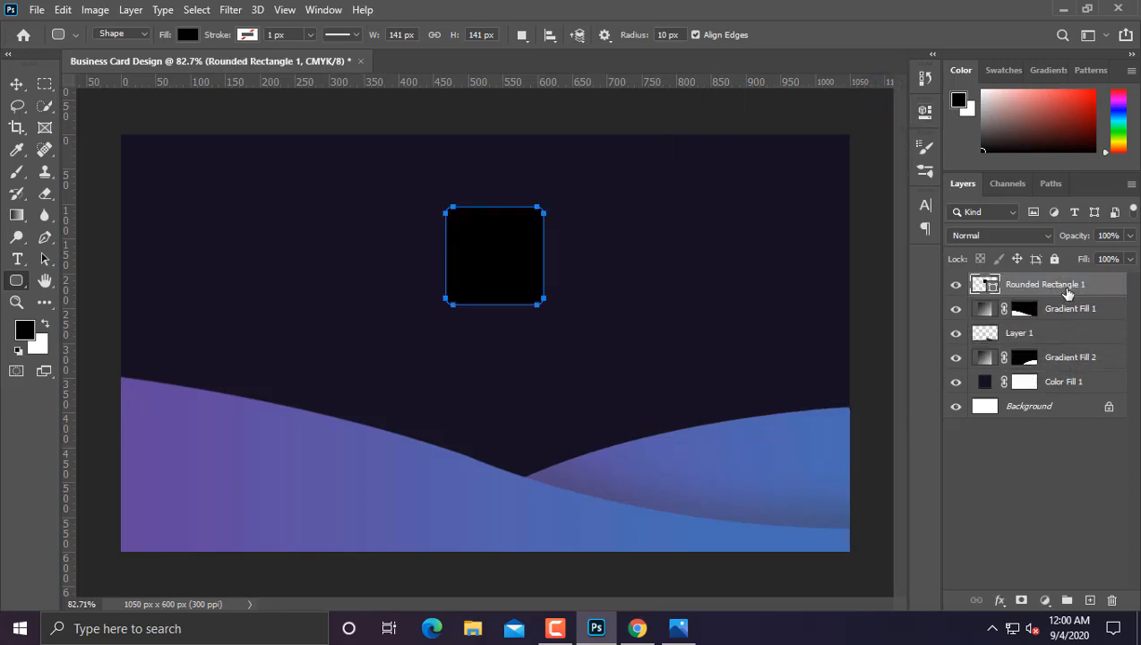
Step: Apply a blue-to-purple Gradient Overlay layer style to the rounded square
right_click(1068, 294)
left_click(896, 25)
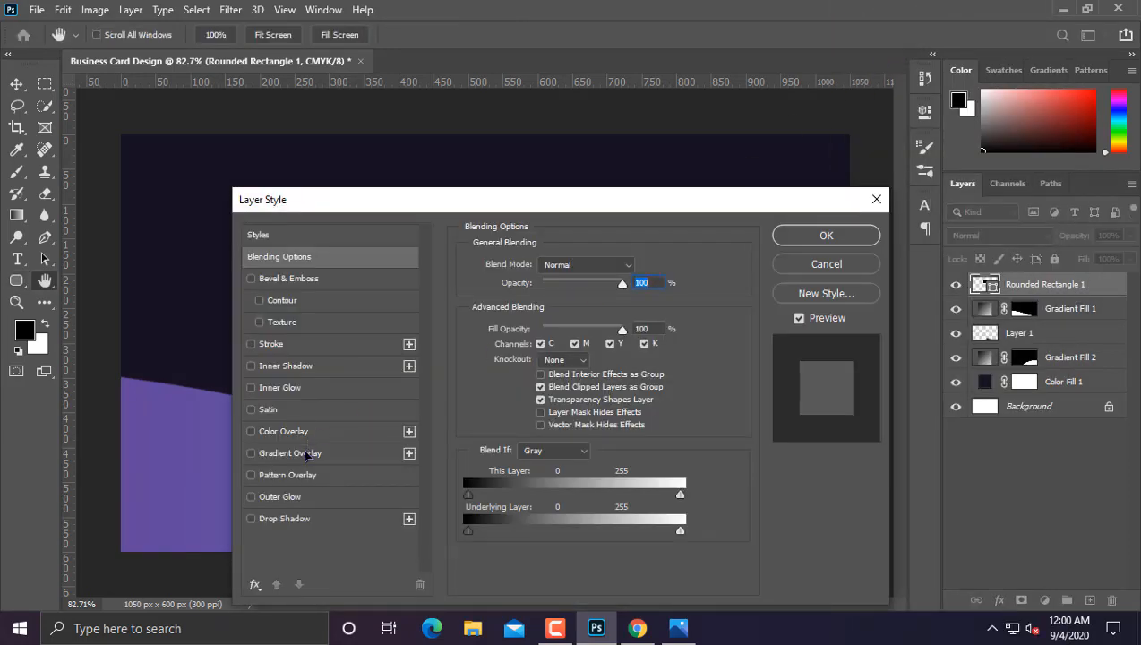
left_click(307, 455)
left_click_drag(499, 199, 635, 192)
left_click(932, 224)
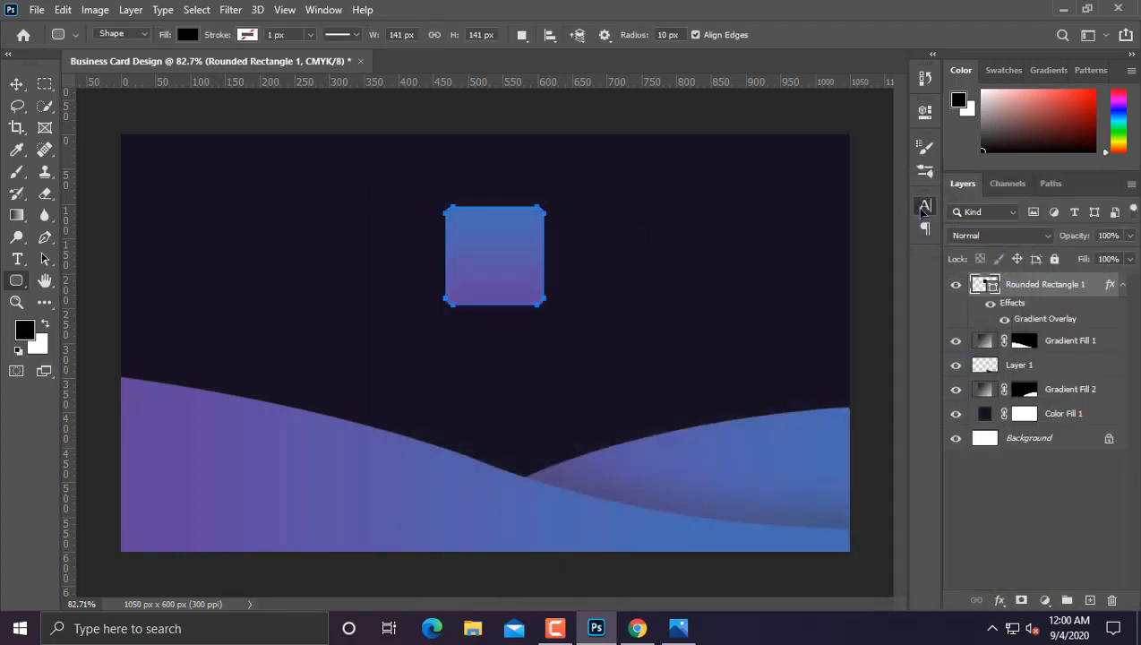
Step: Set all four corner radii of the rounded square to 22 px
left_click(925, 209)
left_click(923, 145)
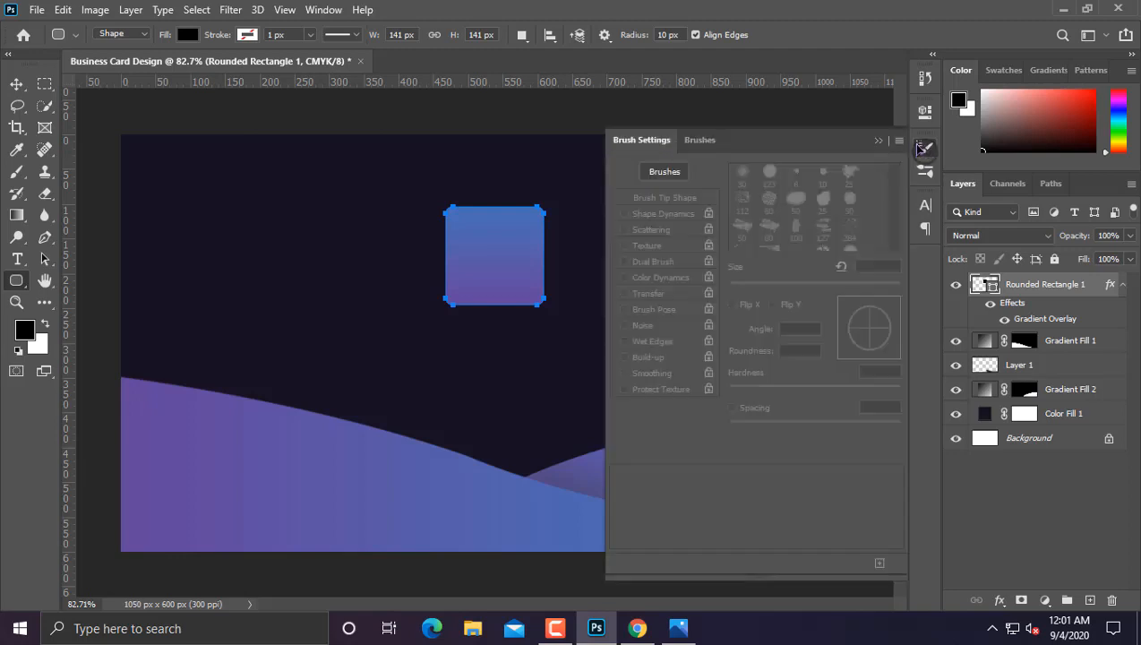
left_click(924, 111)
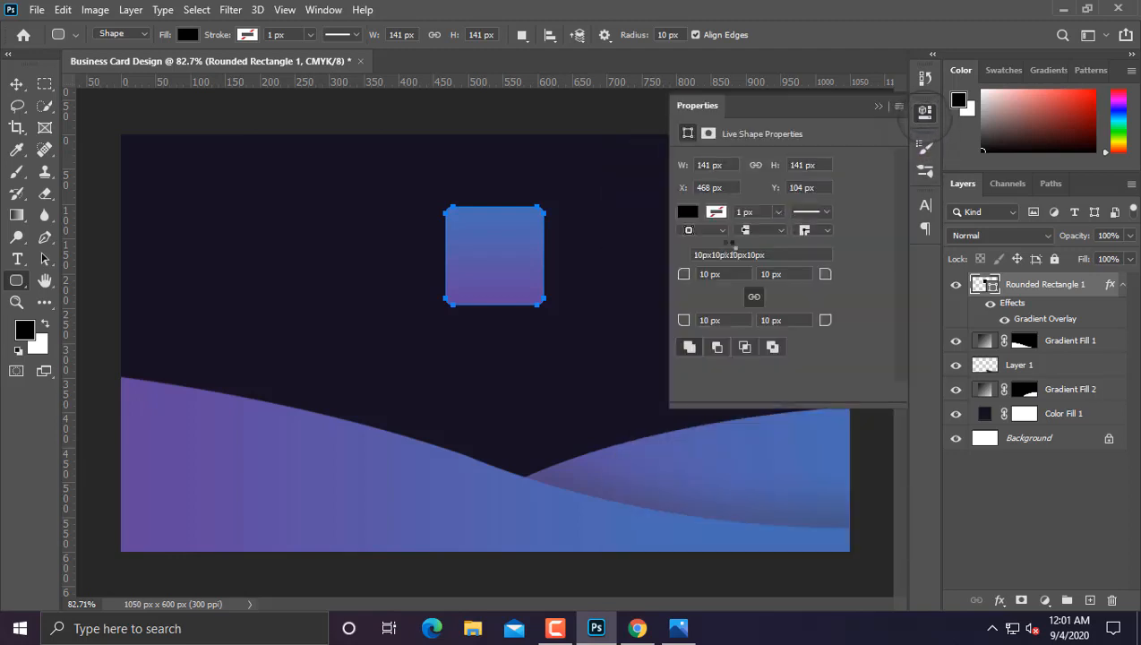
left_click_drag(687, 285, 698, 283)
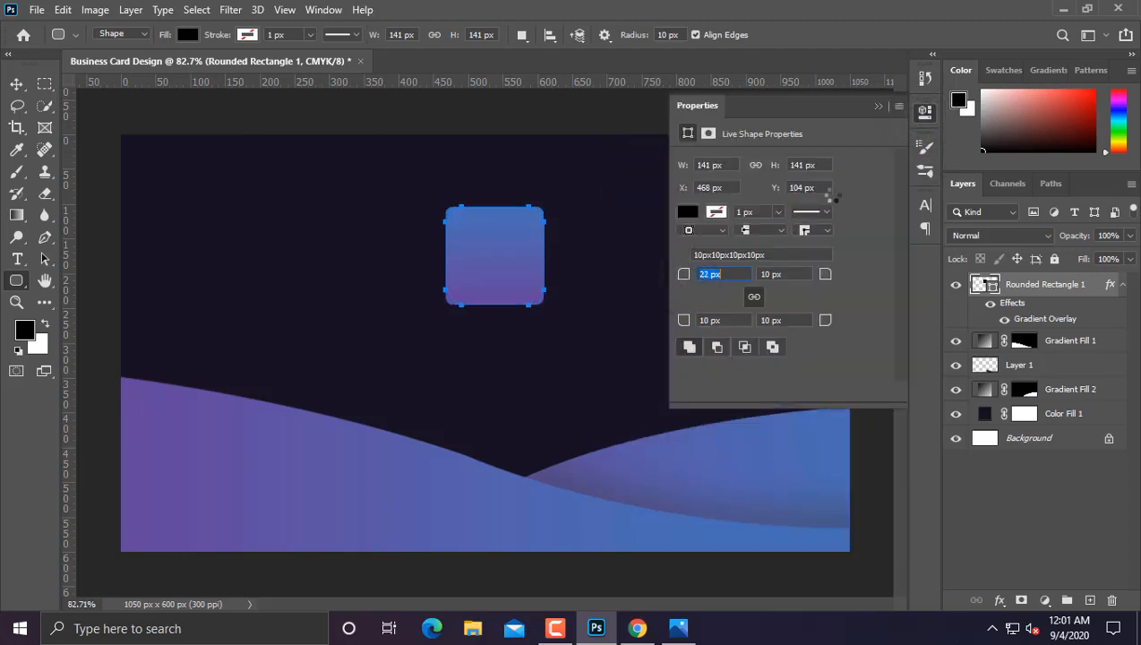
left_click(14, 89)
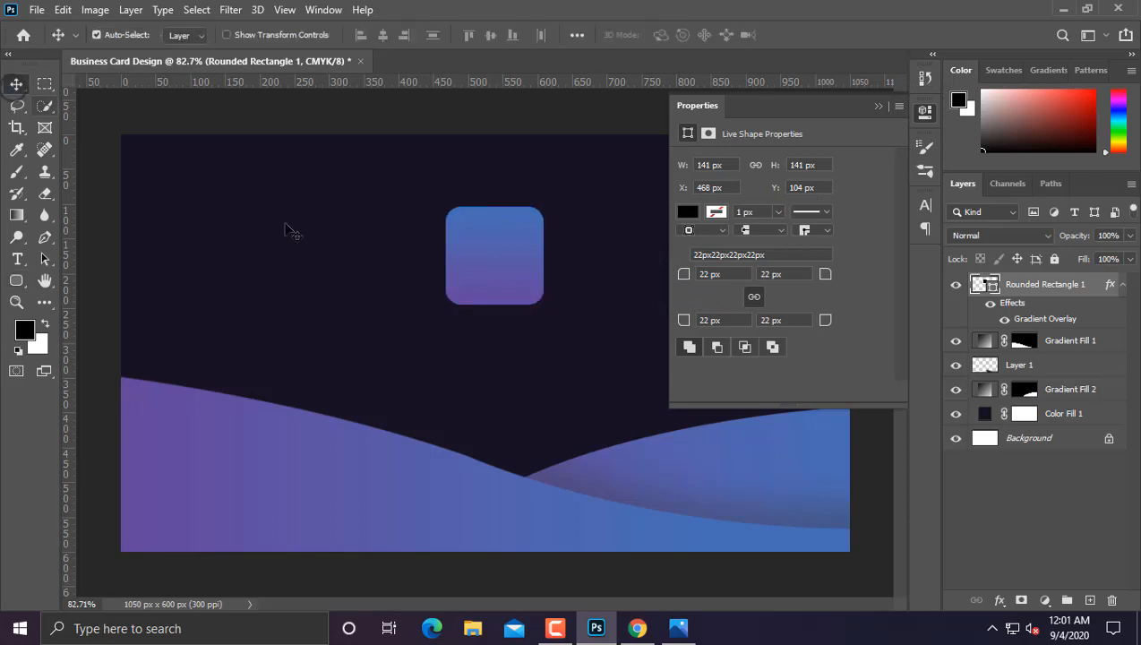
Step: Place the share (1) icon as an embedded image, scale it to about 6.18%, and centre it on the rounded square
scroll(403, 306, "up", 2)
scroll(402, 306, "down", 2)
left_click(36, 9)
left_click(90, 341)
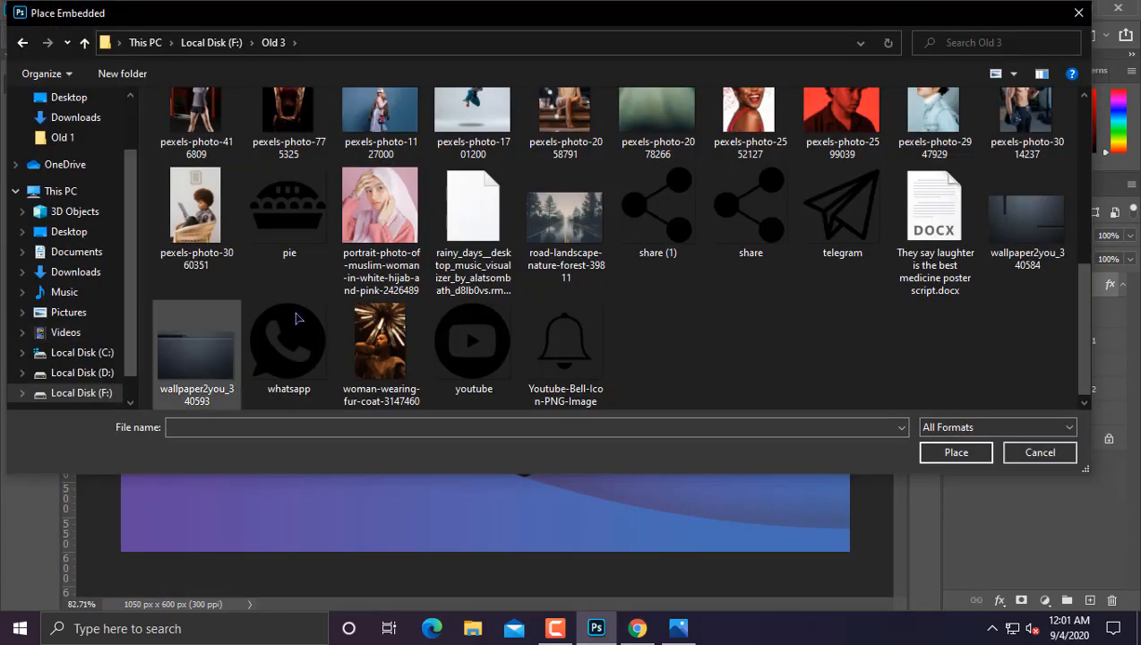
double_click(695, 208)
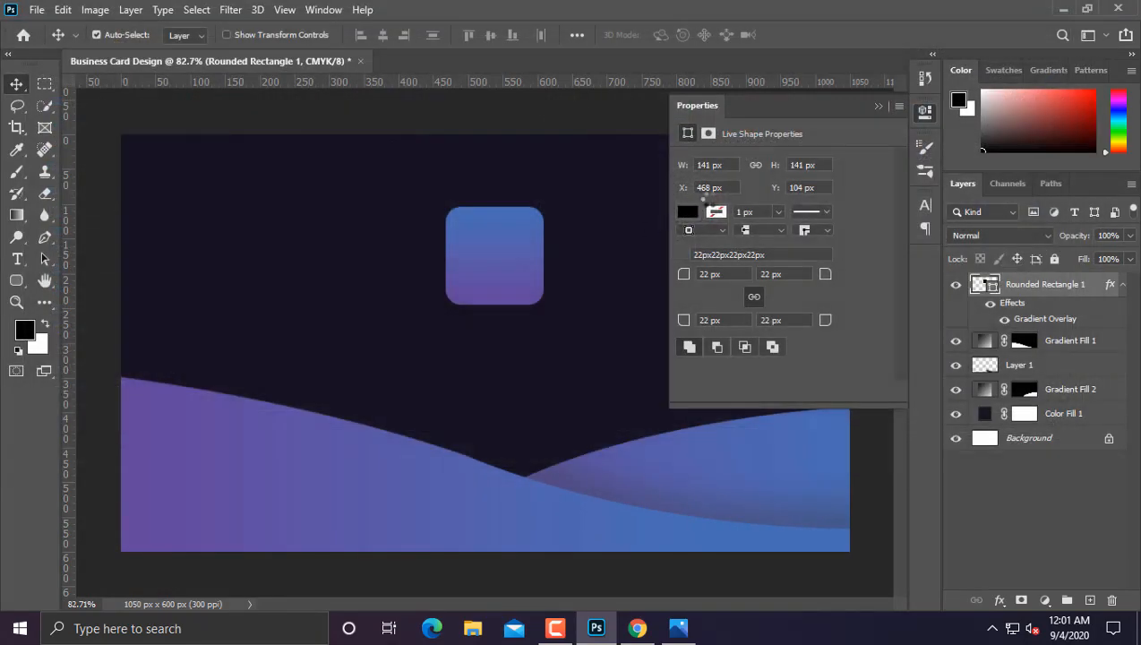
left_click(878, 108)
left_click_drag(693, 551, 587, 310)
scroll(510, 351, "up", 3)
left_click_drag(485, 354, 492, 230)
key("Return")
key("ctrl+0")
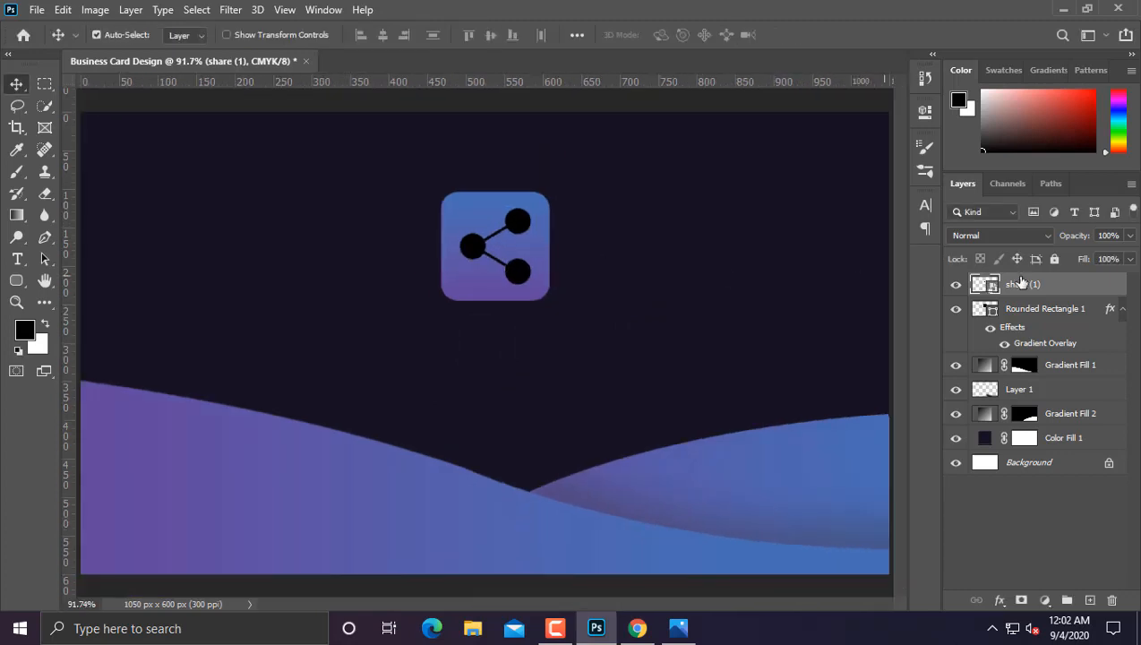
Step: Rotate the share icon so its single node points up, narrow its upper end in perspective, and scale it down slightly inside the square
key("ctrl+t")
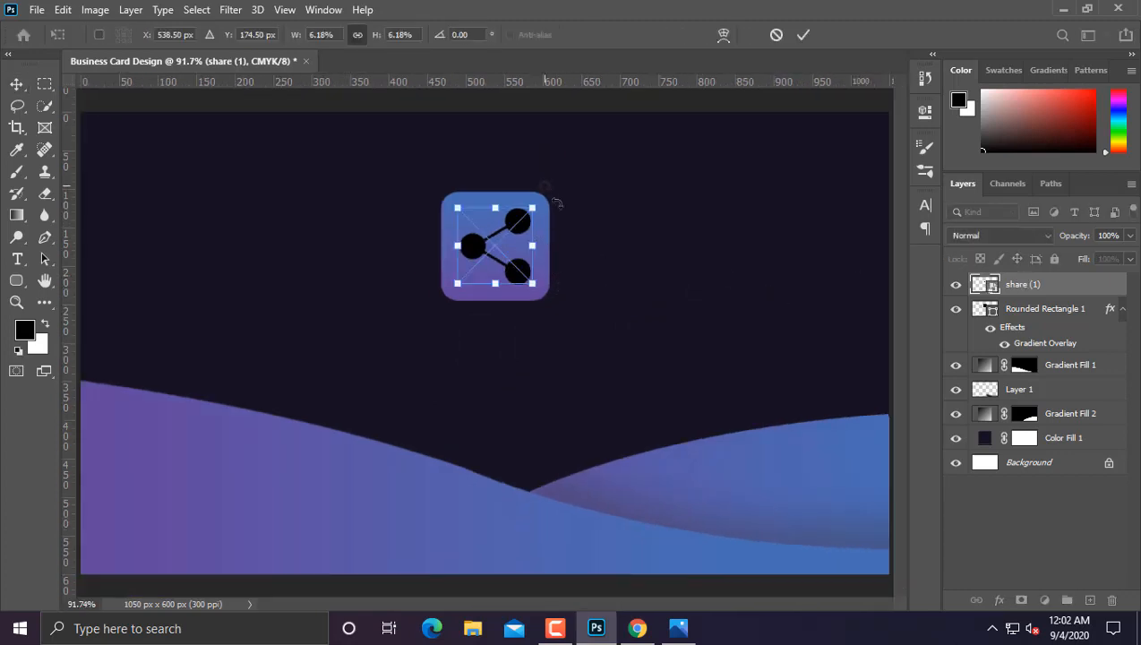
left_click_drag(555, 205, 551, 287)
key("Return")
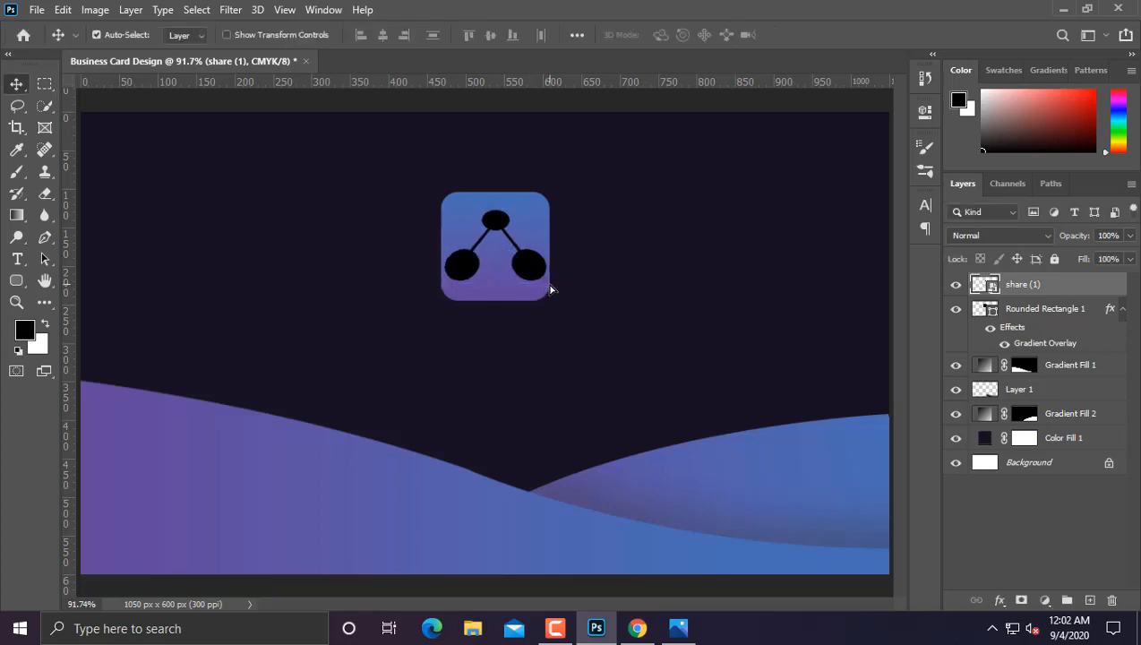
key("ctrl+t")
left_click_drag(542, 208, 531, 205)
key("Return")
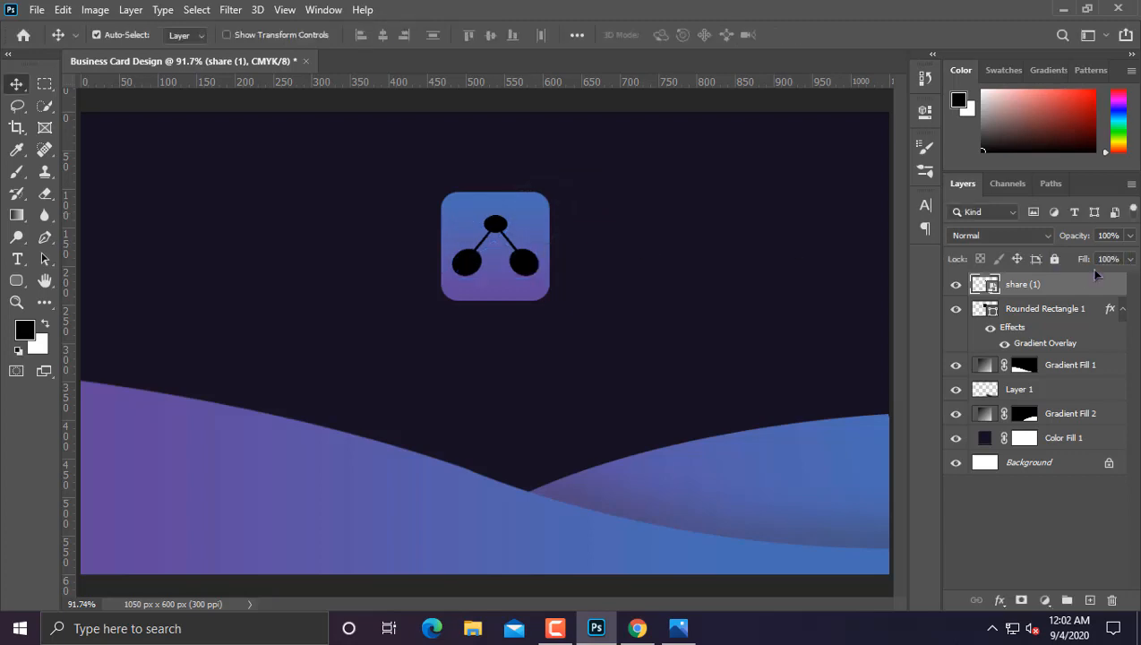
Step: Apply a white Color Overlay layer style to the share icon
right_click(1089, 283)
key("Escape")
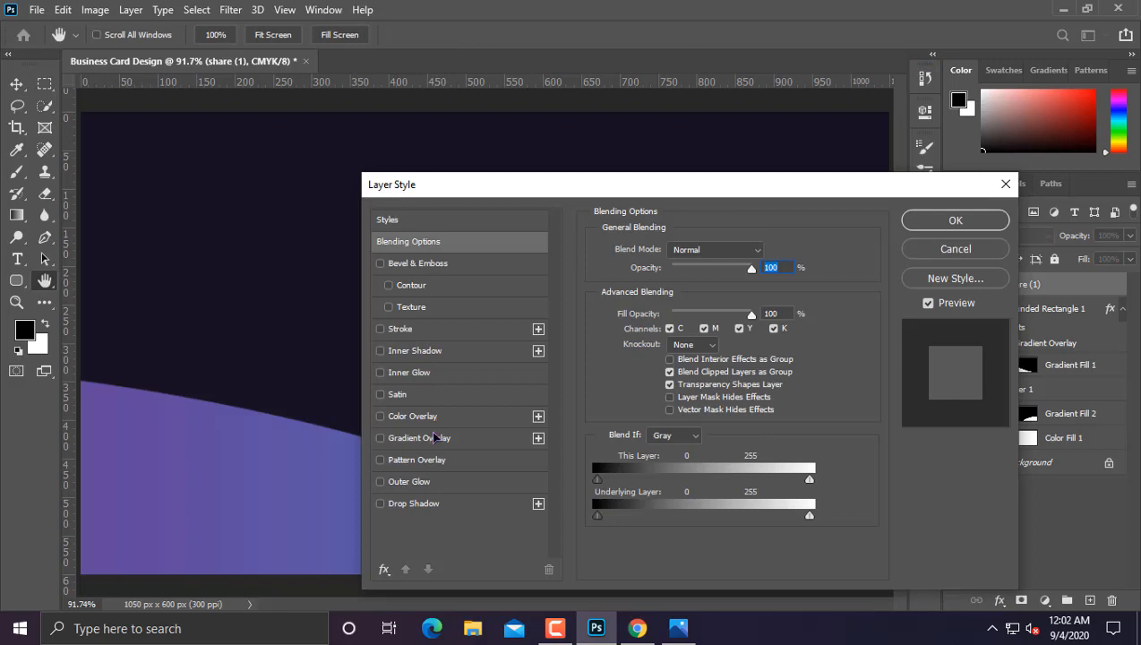
left_click(428, 426)
left_click(914, 224)
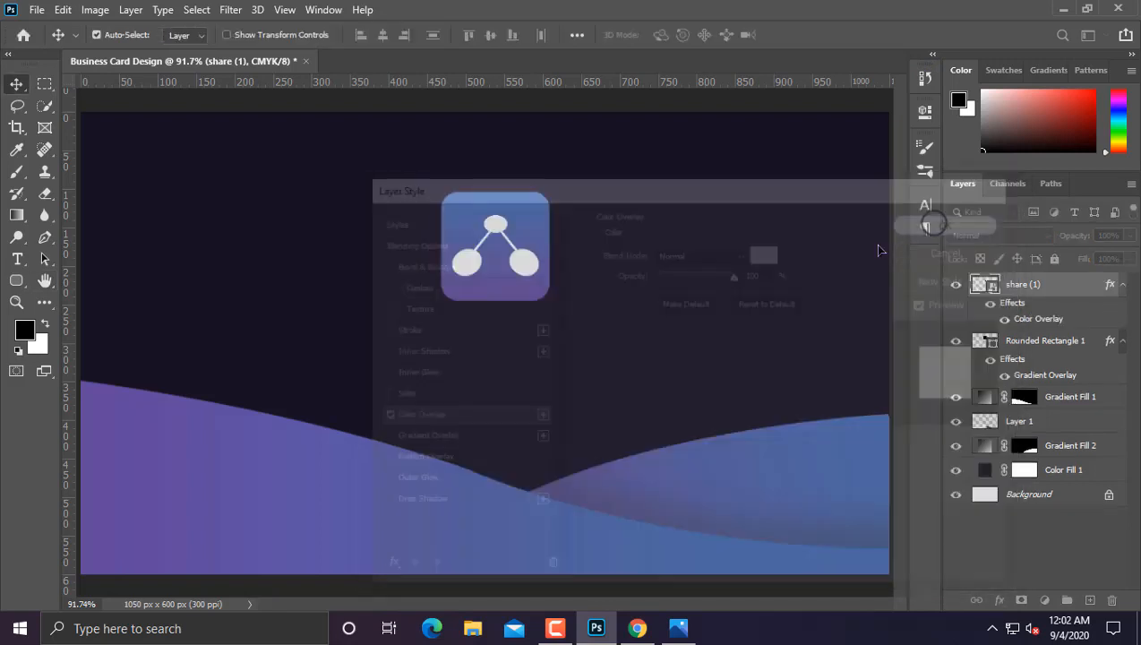
Step: Change the share icon's overlay color to light grey, #d0d0d0
double_click(1032, 320)
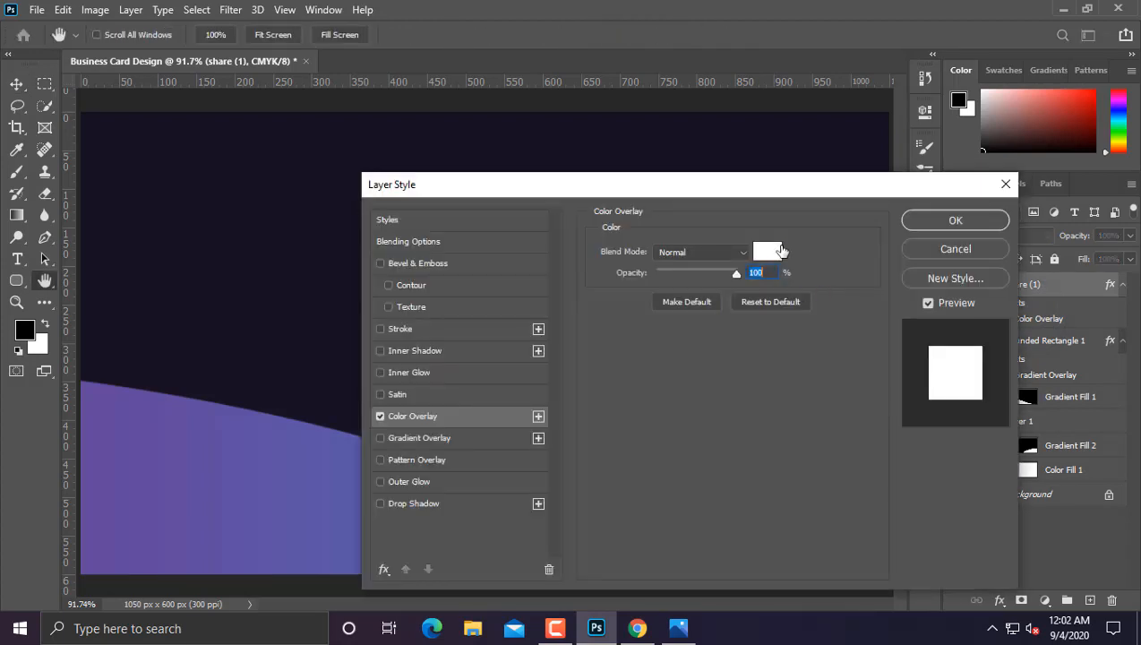
left_click(782, 251)
left_click_drag(655, 170, 618, 141)
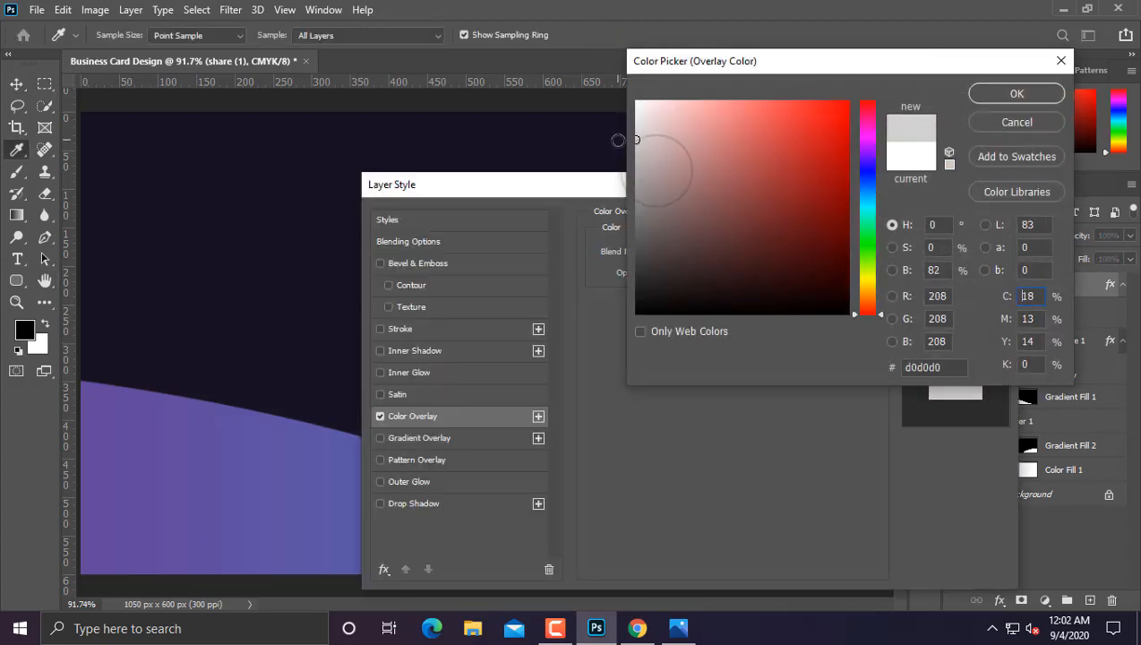
left_click(985, 94)
left_click_drag(662, 192, 613, 331)
left_click(896, 352)
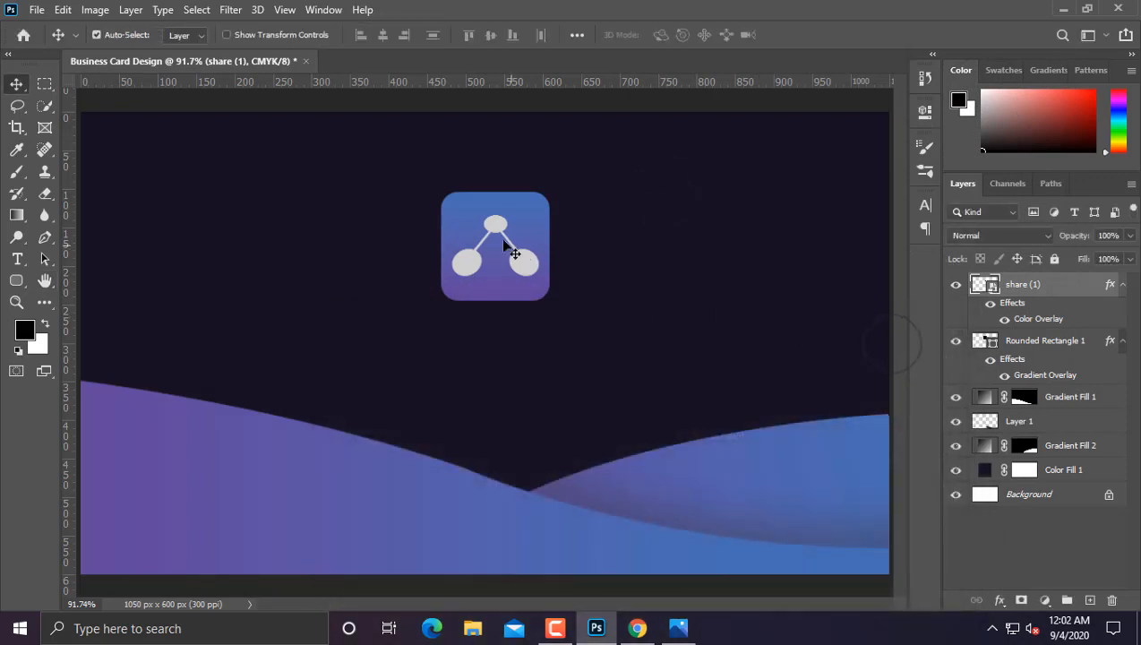
Step: Scale the share icon down slightly about its centre within the rounded square
key("ctrl+t")
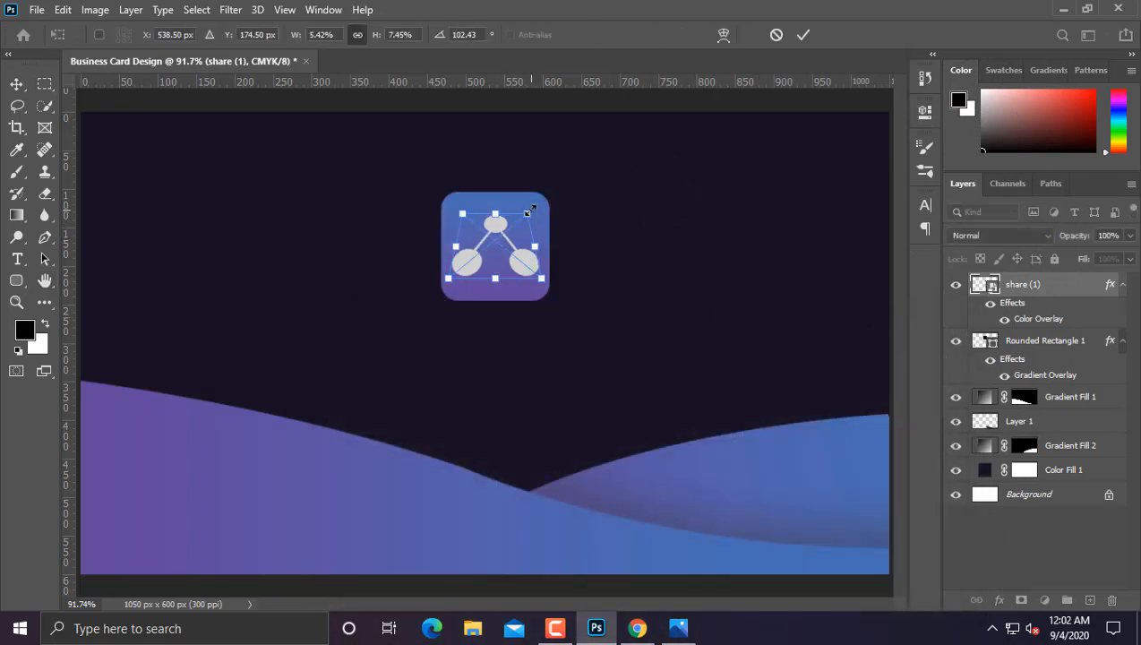
left_click_drag(540, 198, 528, 219)
key("Return")
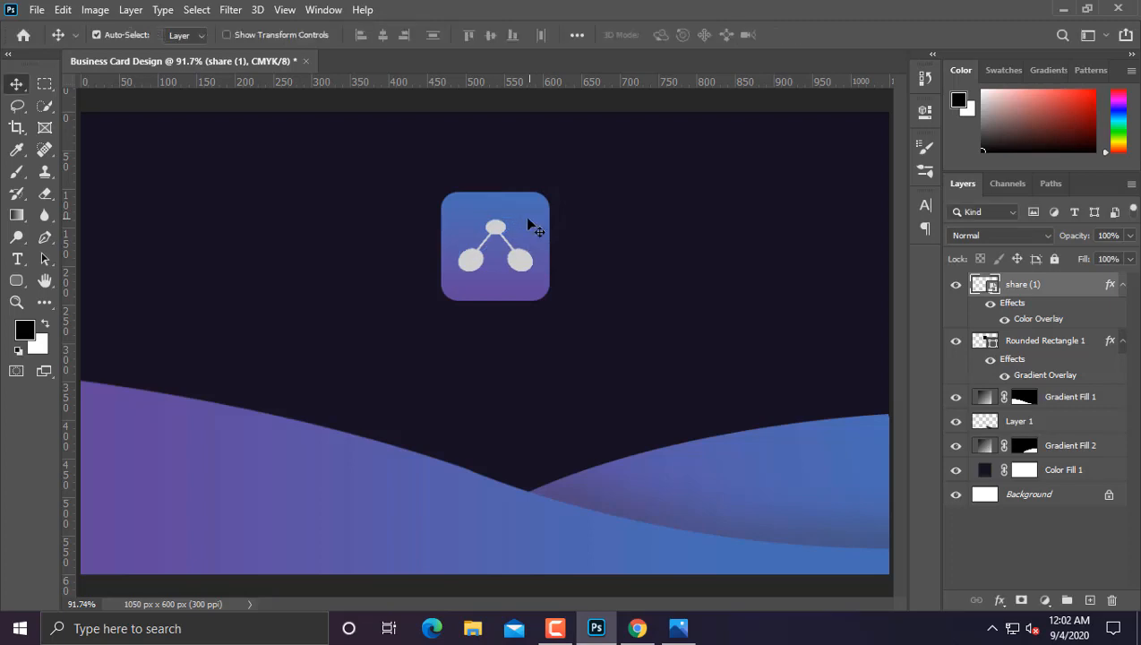
Step: Scale the share icon and rounded square down together and place the logo centred near the card's upper edge
left_click(1037, 341, "ctrl")
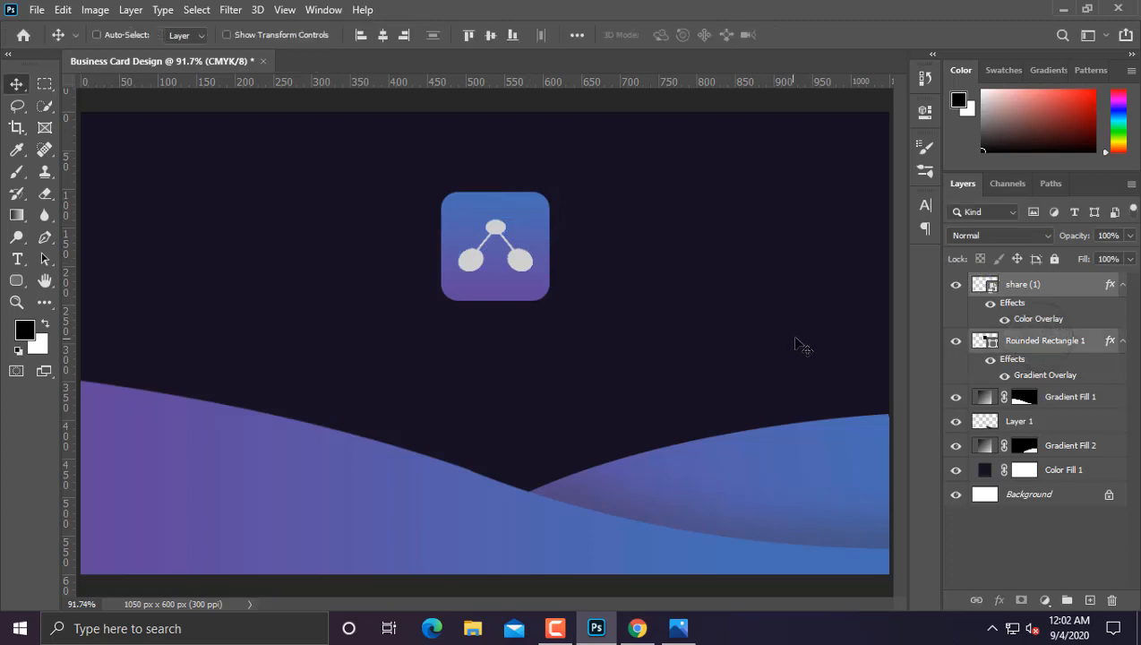
key("ctrl+t")
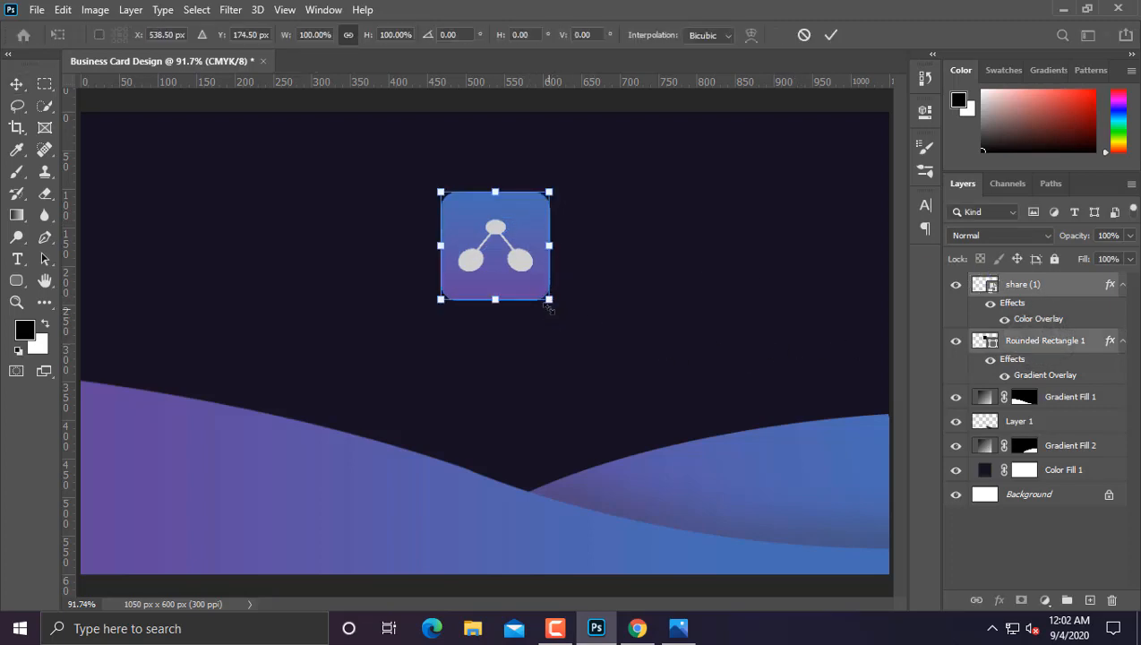
left_click_drag(548, 305, 482, 235)
key("Return")
key("ctrl+t")
key("Return")
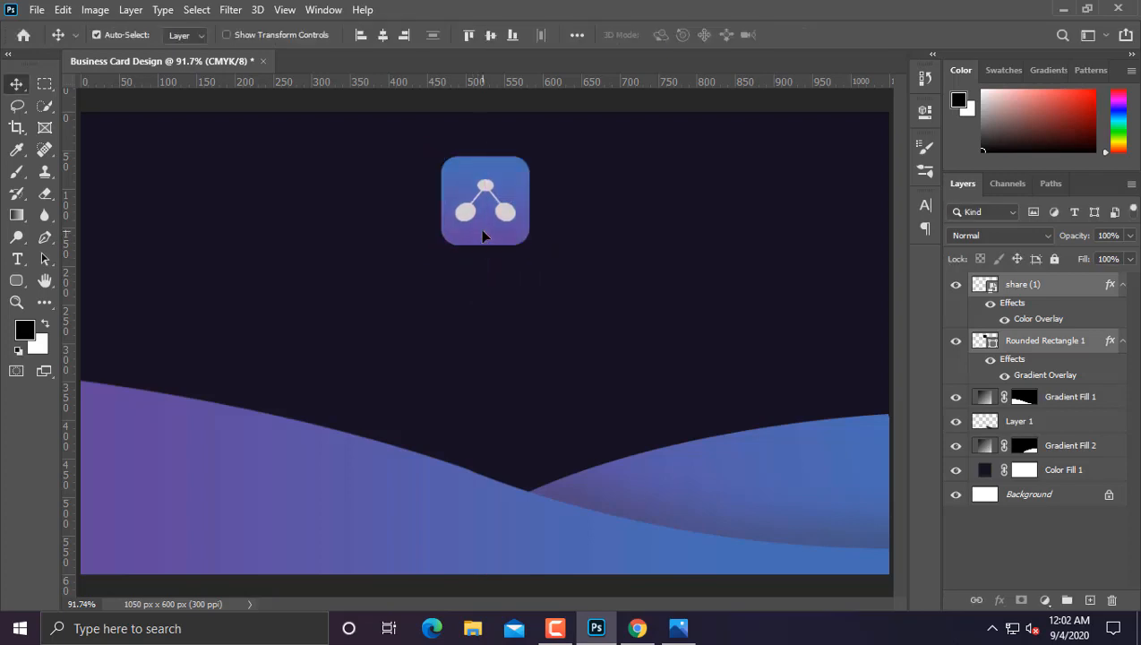
Step: Add the text "Dream Work" below the logo and color it #d0d0d0, sampled from the share icon
left_click(17, 259)
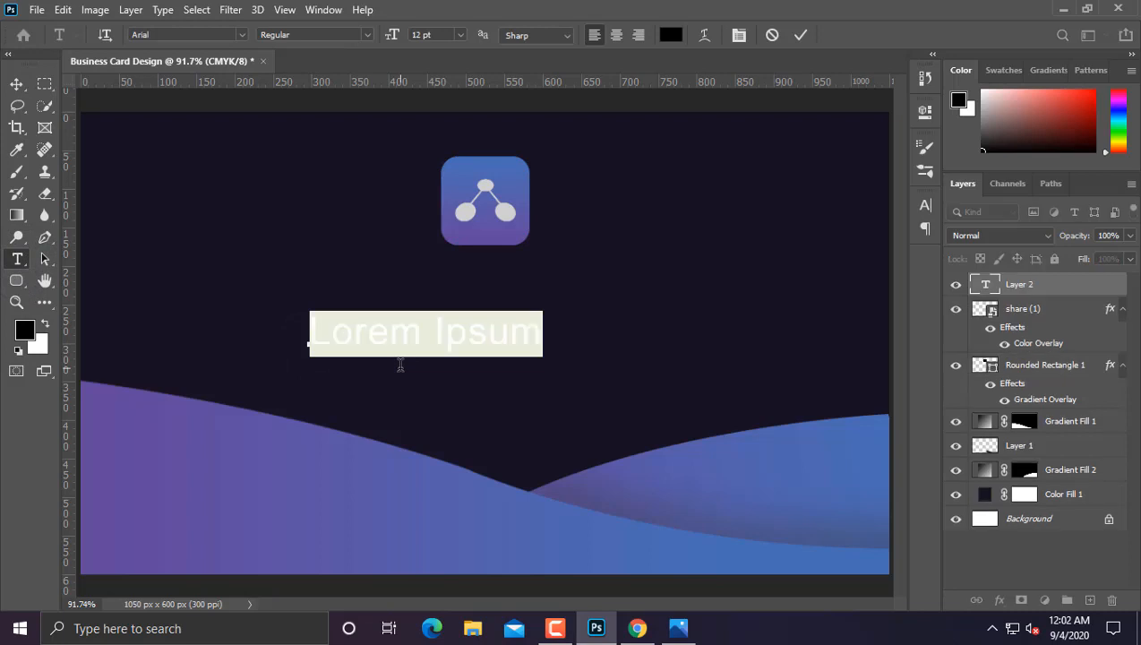
type("D")
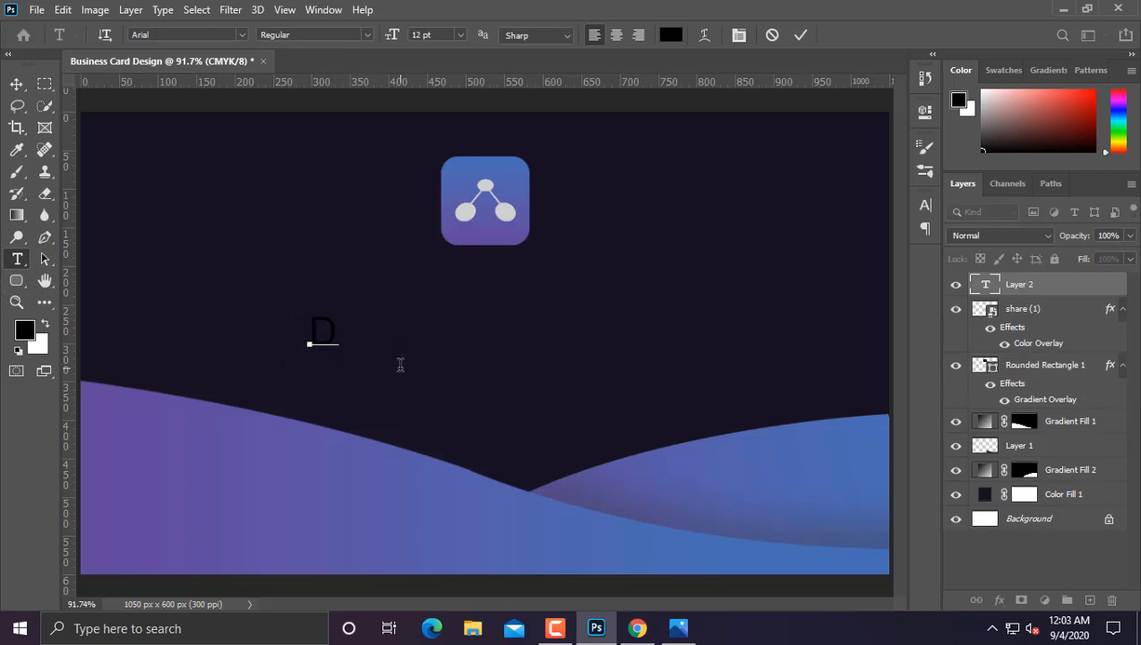
type("ream Work")
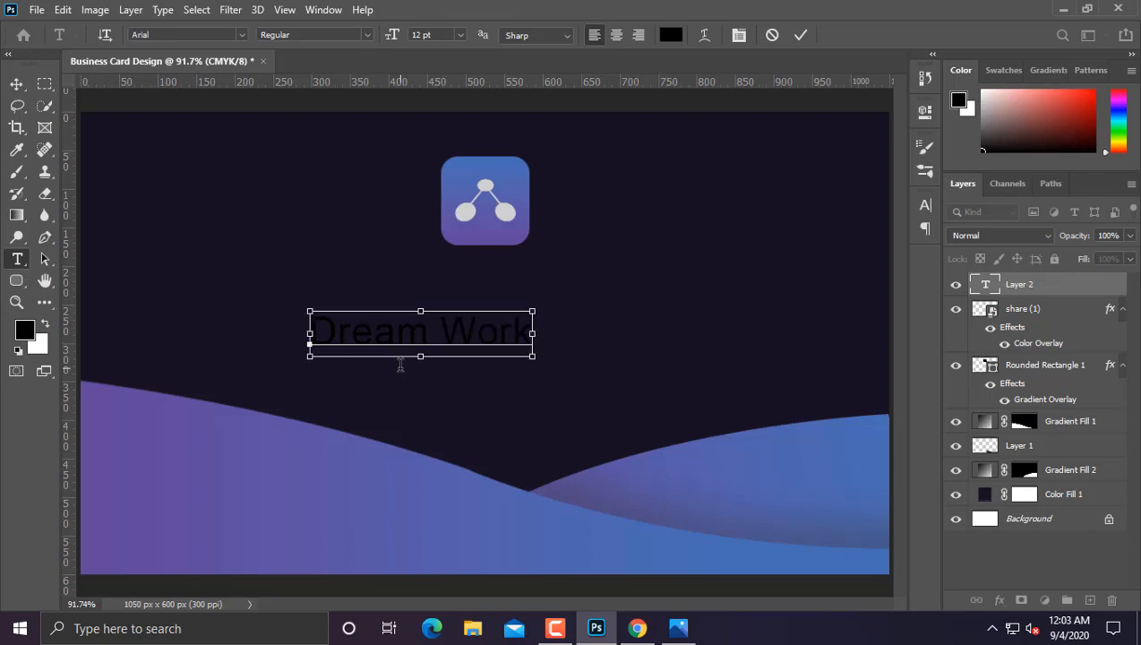
key("ctrl+a")
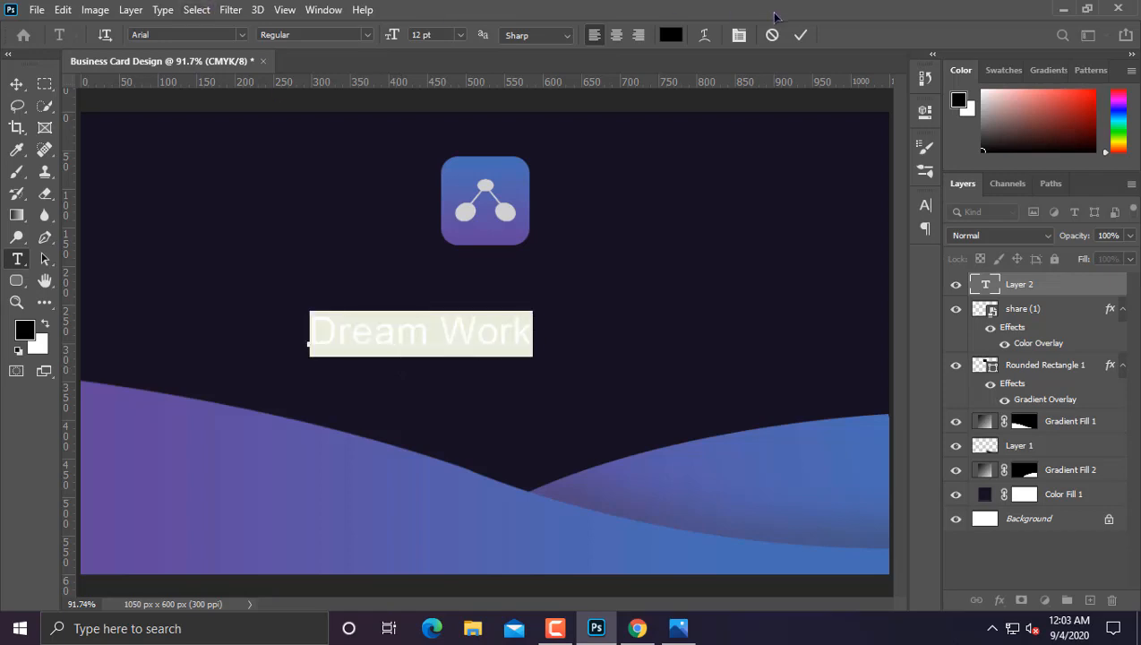
left_click(671, 35)
left_click(509, 207)
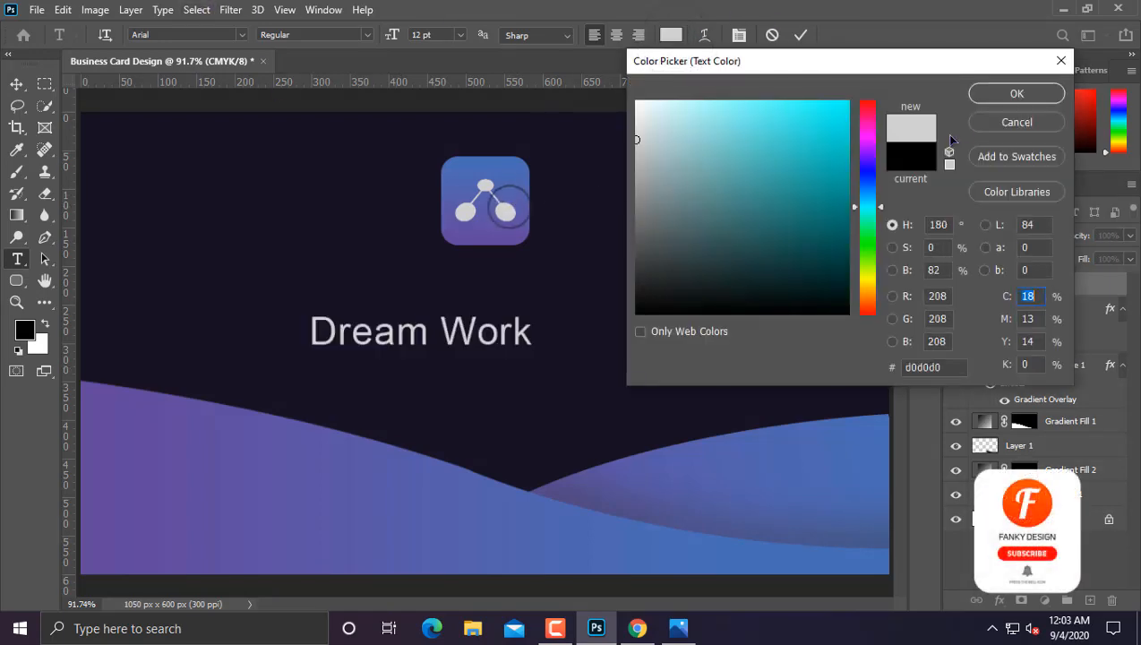
left_click(1017, 93)
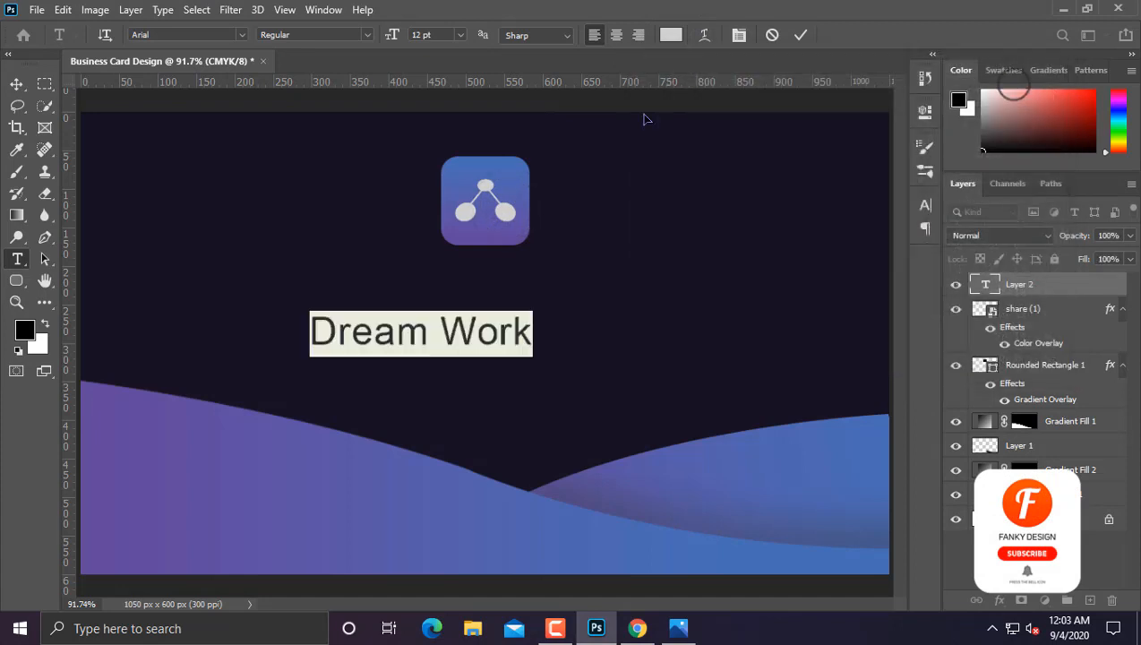
Step: Set the "Dream Work" text in the Metropolis font with the Bold style
left_click(243, 34)
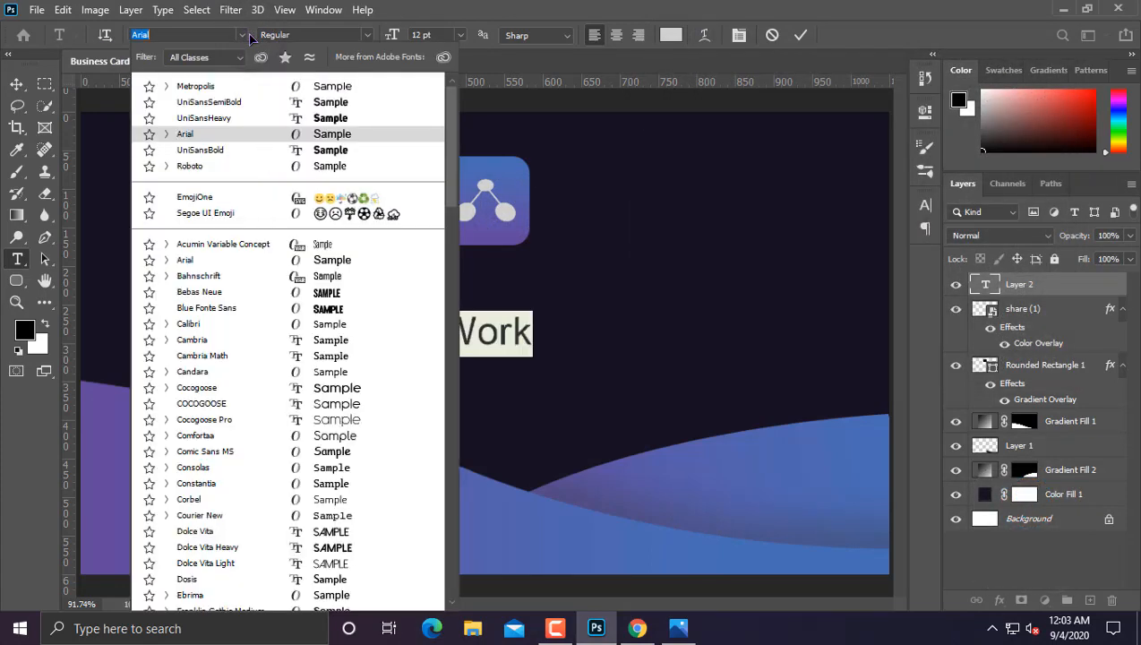
left_click(276, 124)
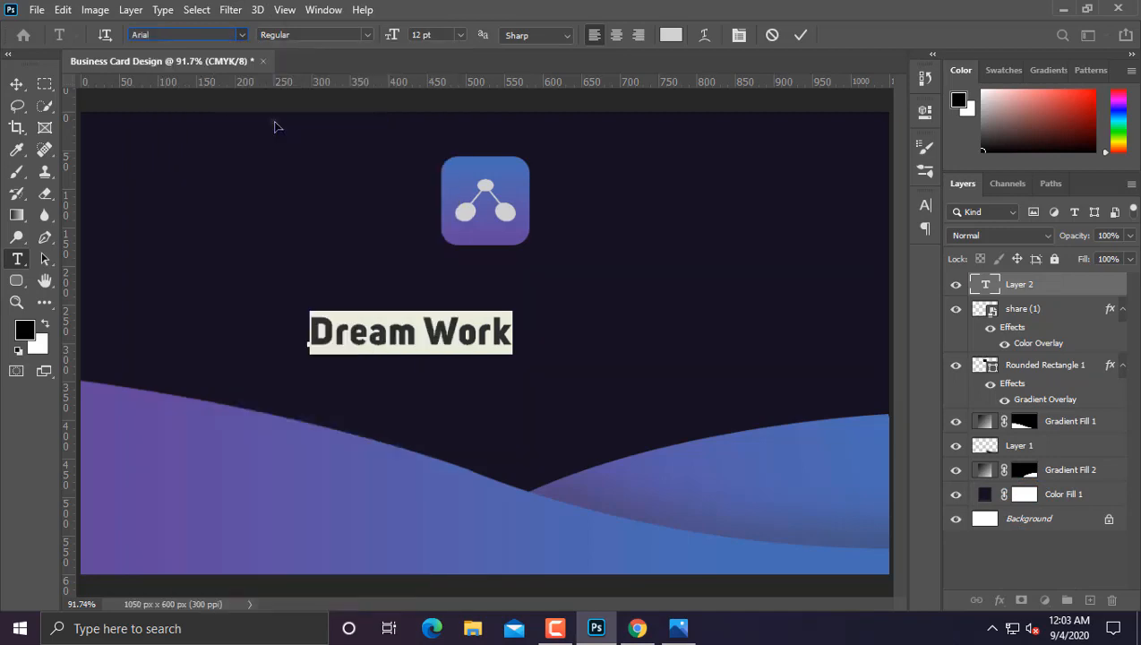
left_click(244, 36)
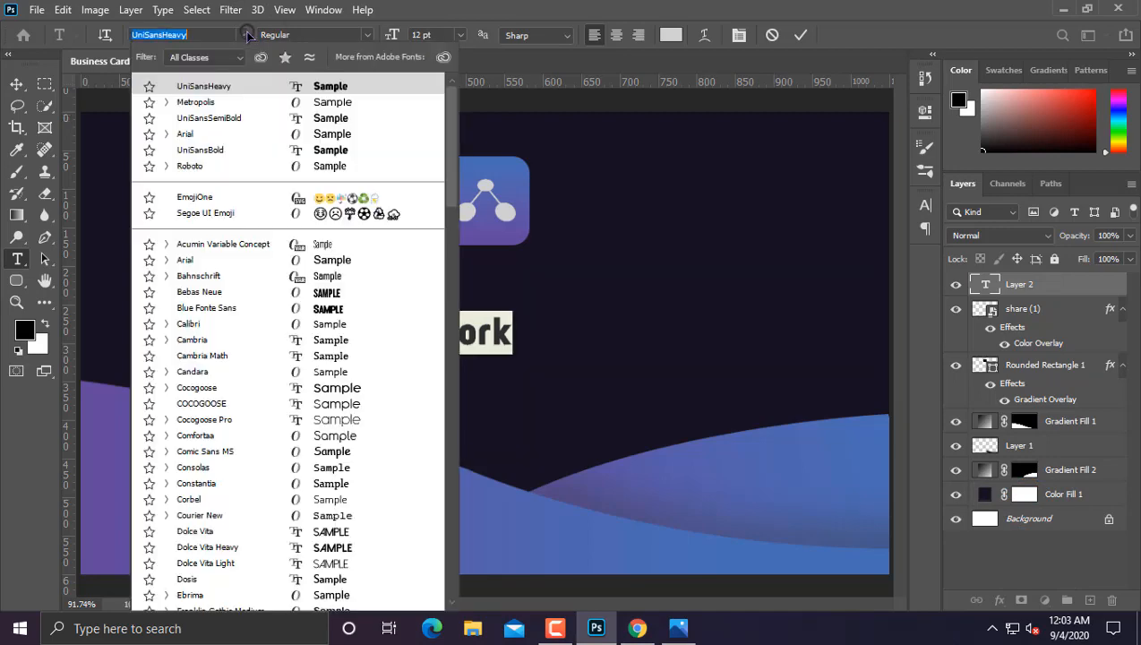
left_click(247, 104)
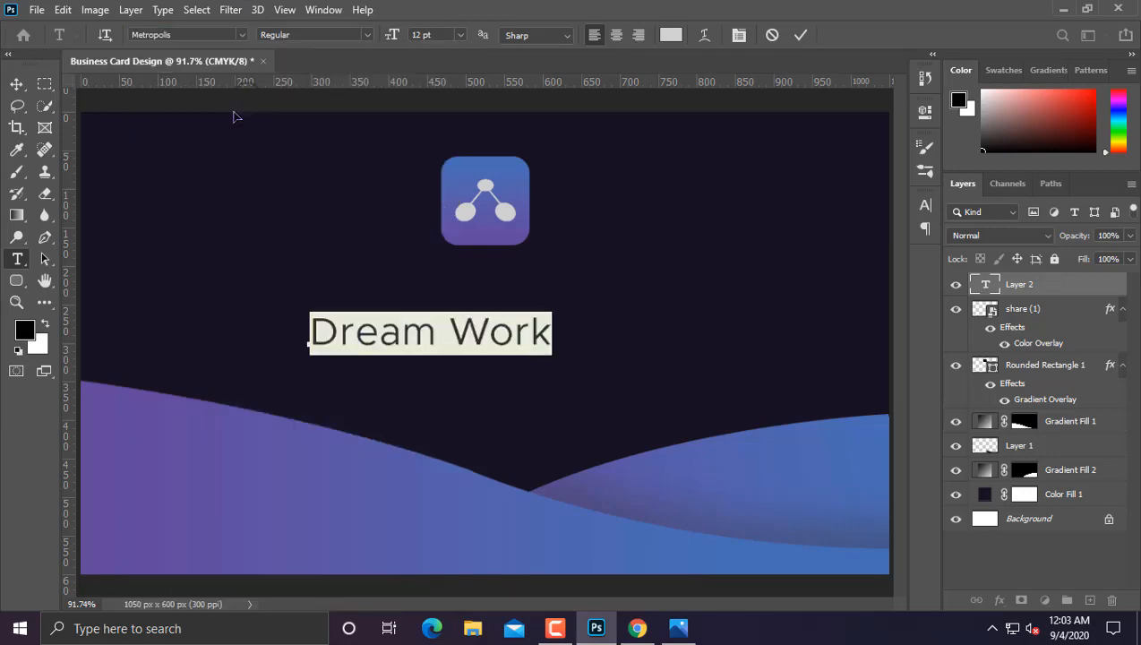
left_click(368, 35)
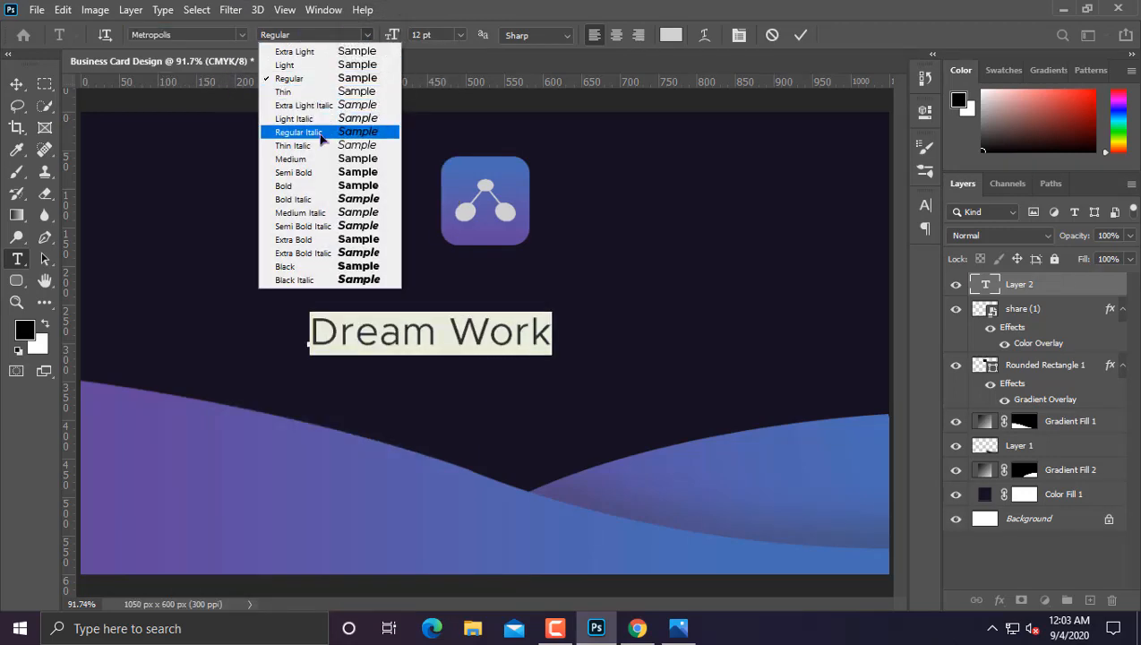
left_click(296, 186)
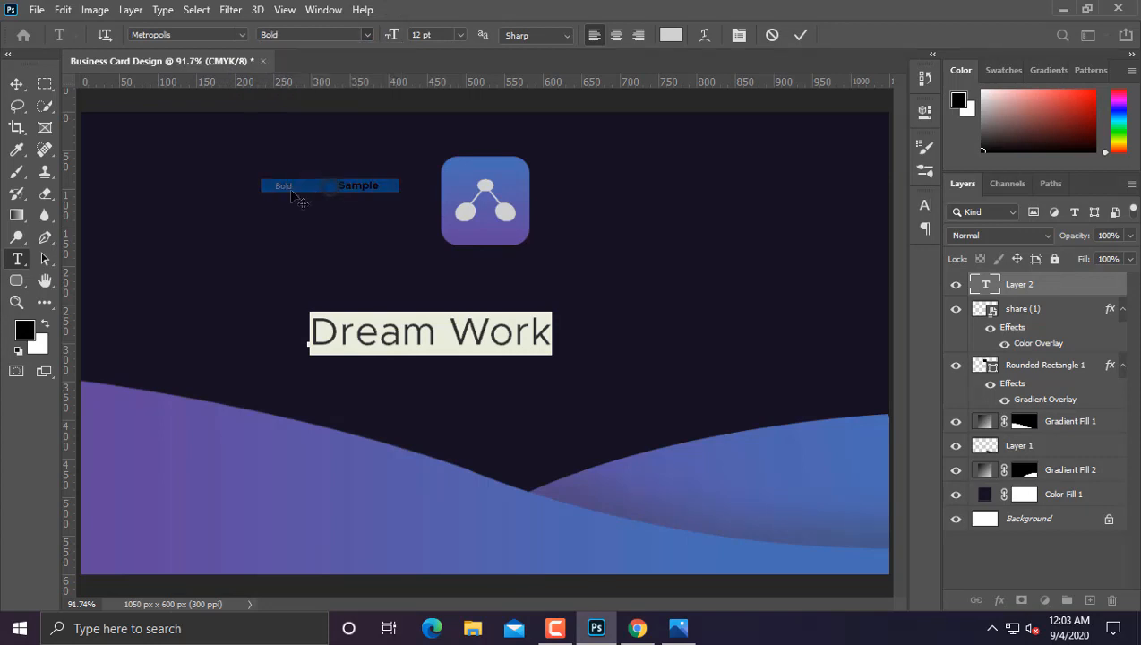
Step: Scale the "Dream Work" text down and centre it directly beneath the logo
left_click(16, 84)
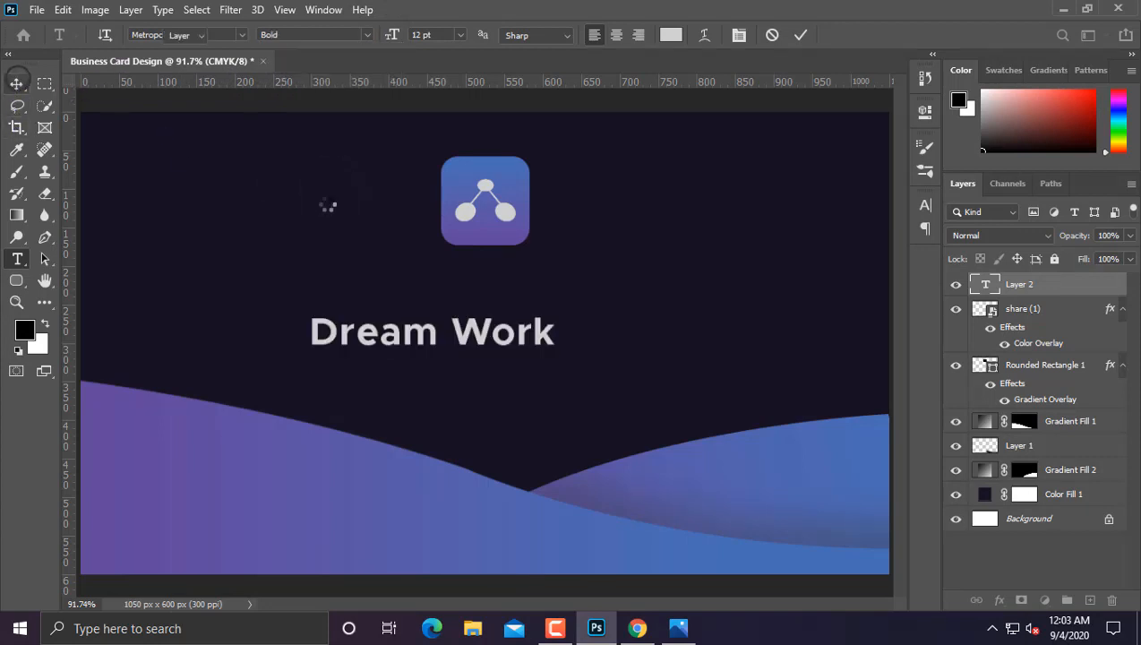
key("ctrl+t")
left_click_drag(560, 307, 540, 311)
left_click_drag(469, 328, 532, 283)
key("Return")
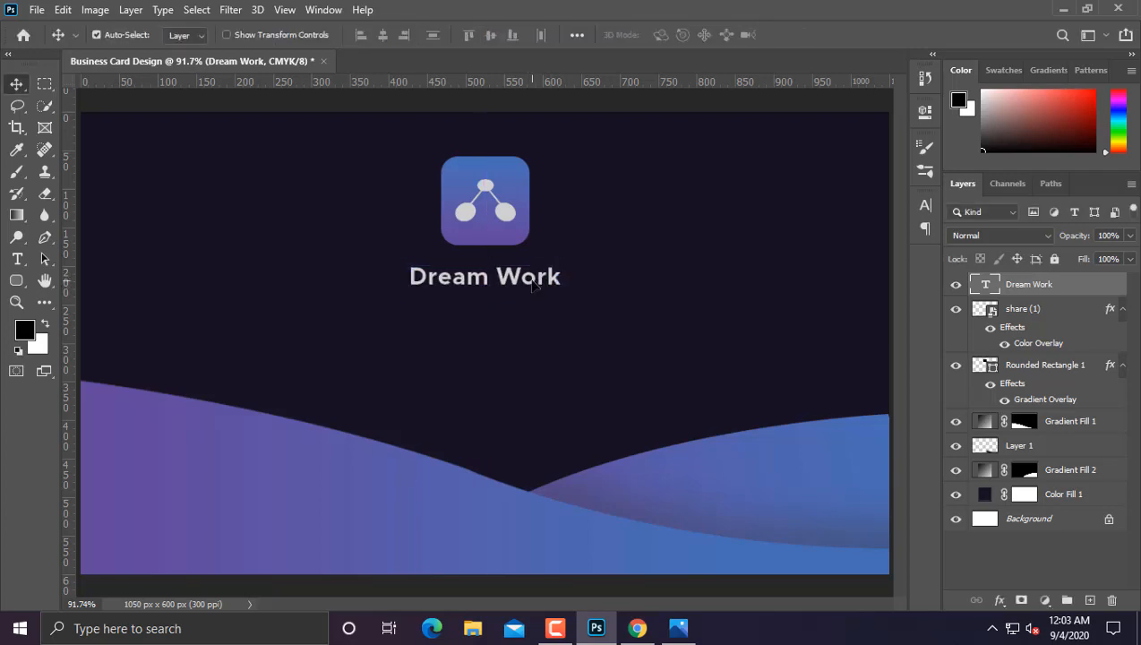
Step: Add a separate text line reading "Your Tegline Goes Here" below the company name
scroll(537, 296, "down", 2)
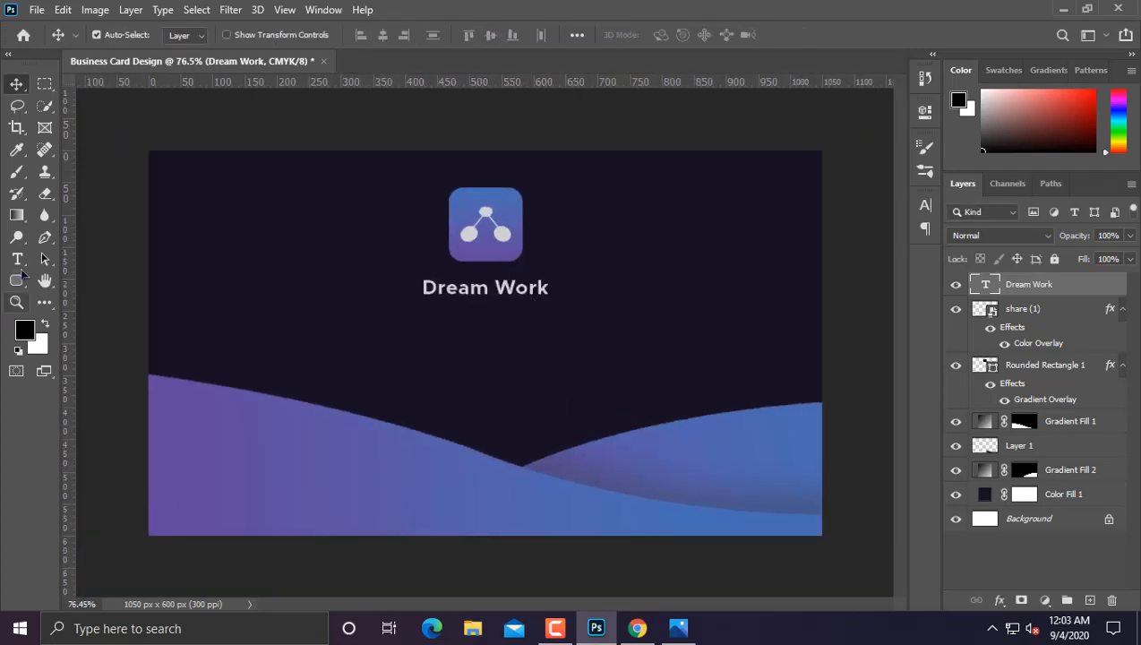
left_click(17, 259)
left_click(387, 356)
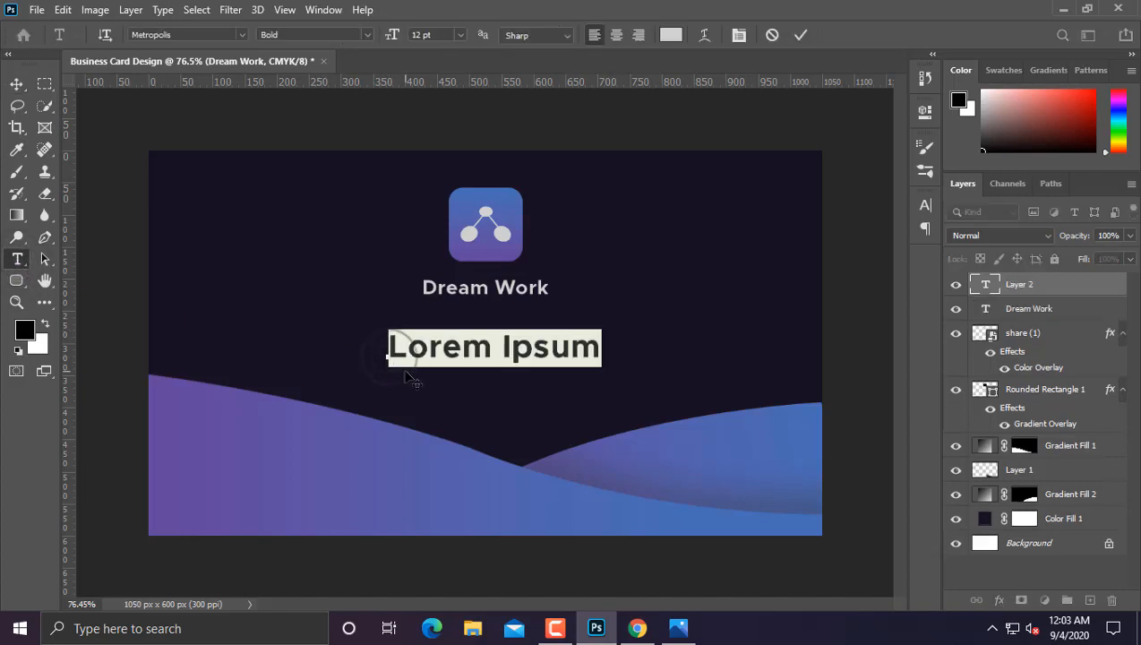
type("Y")
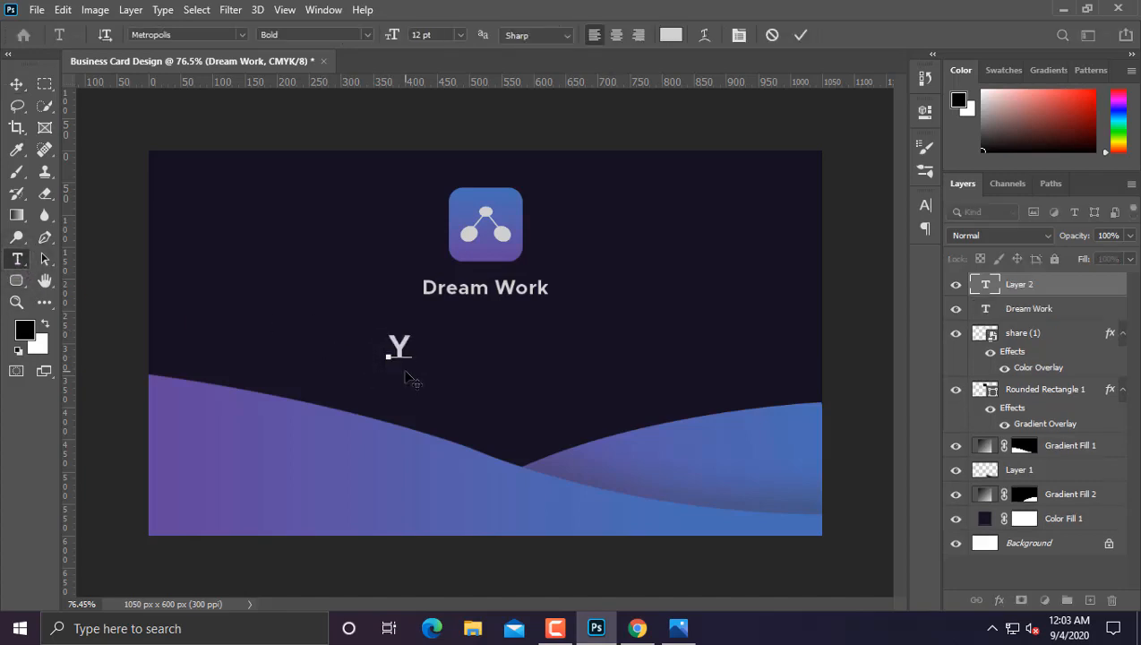
type("ou")
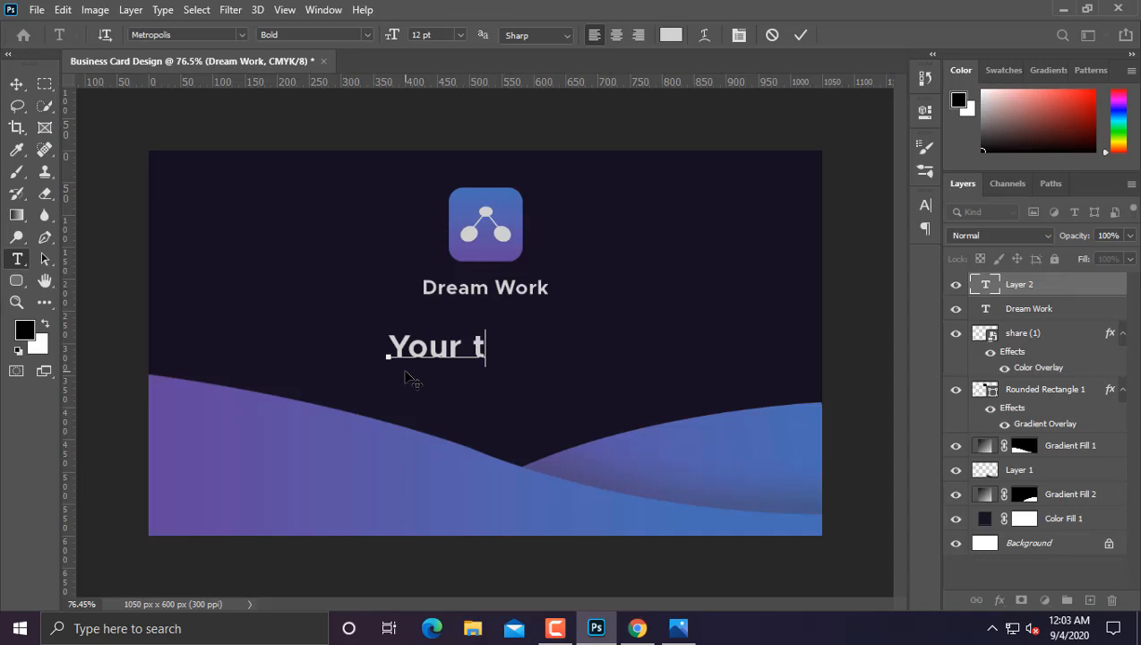
type("r Teg")
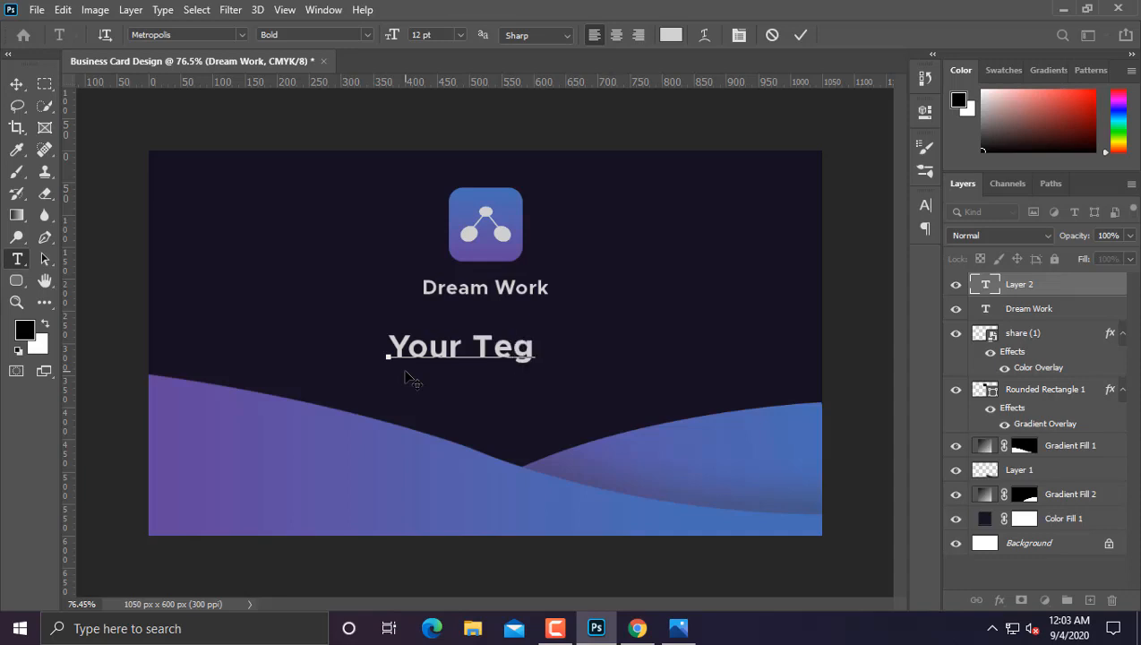
type("line Go")
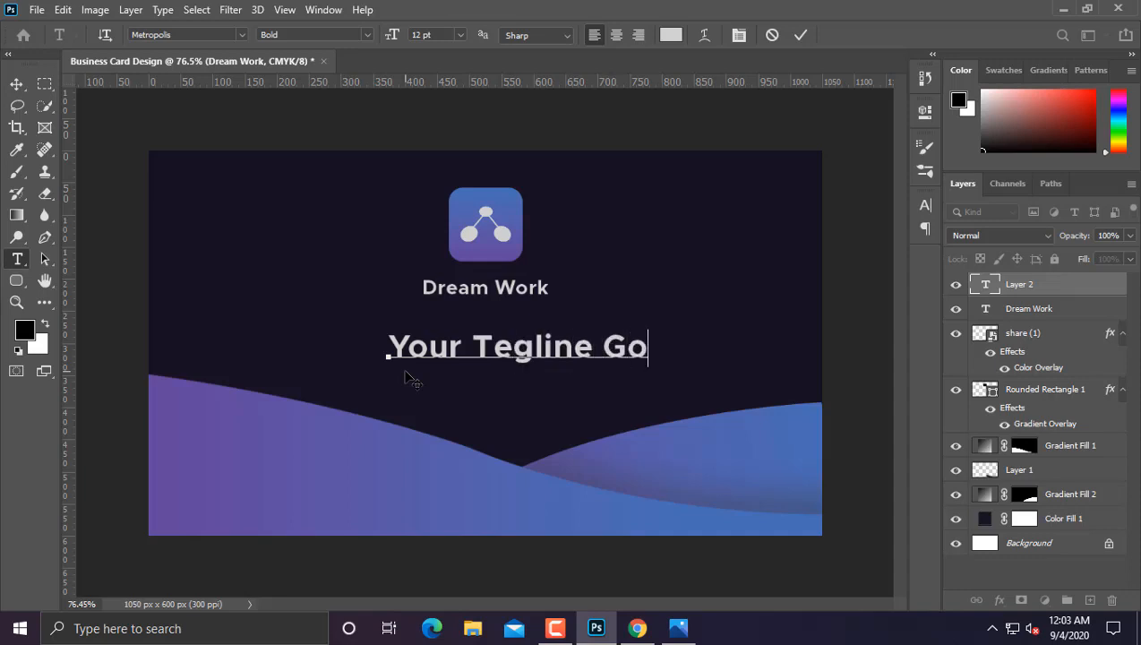
type("es He")
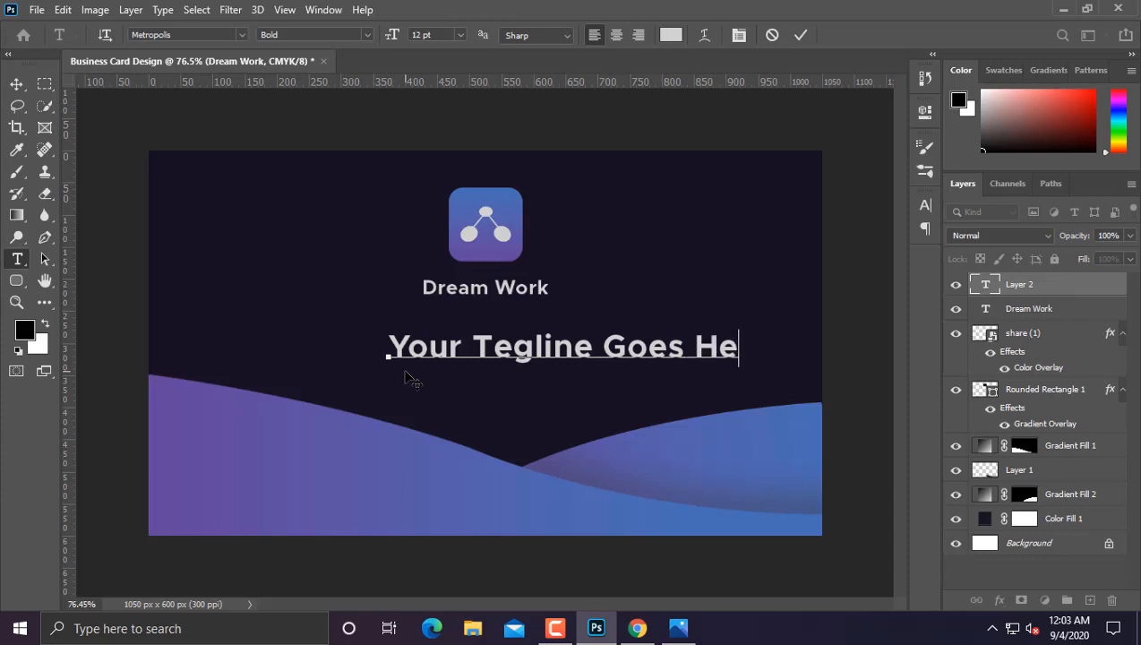
type("re")
Step: Change the tagline's font style to Medium
key("ctrl+a")
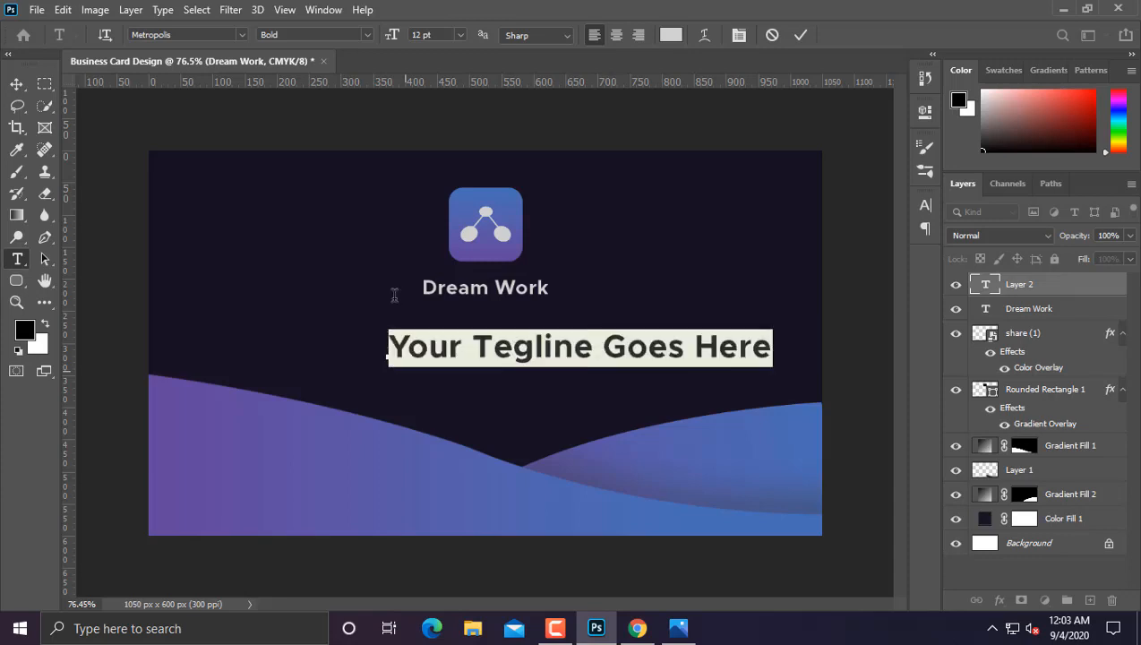
left_click(356, 33)
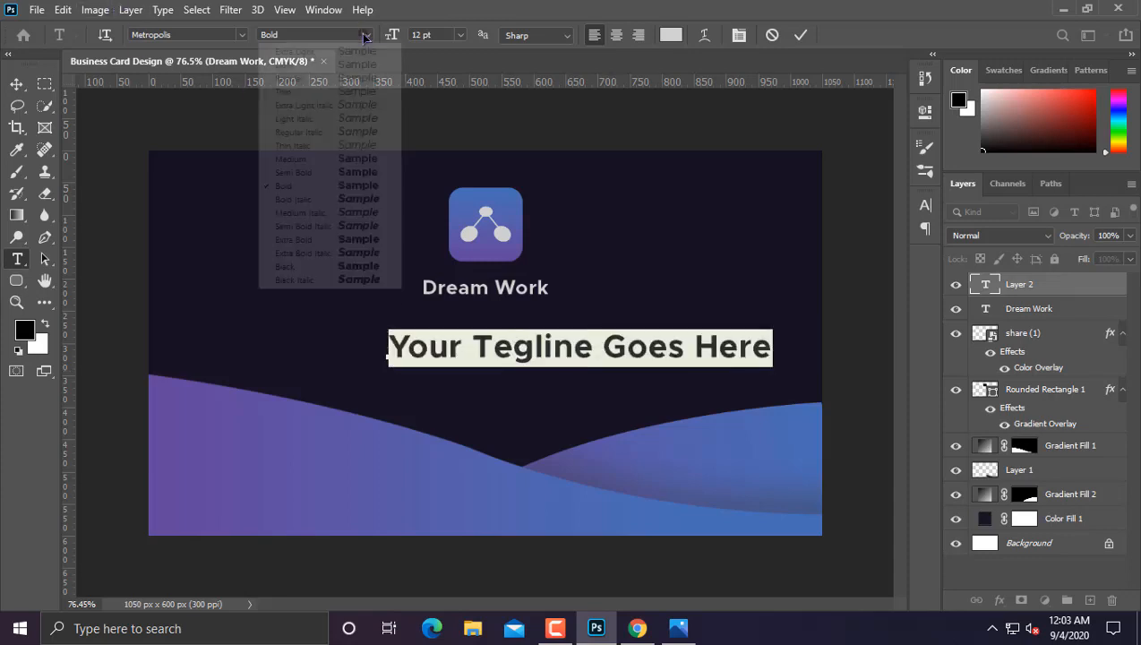
left_click(357, 160)
Step: Scale the tagline to about 43.78% and centre it just below "Dream Work"
left_click(16, 83)
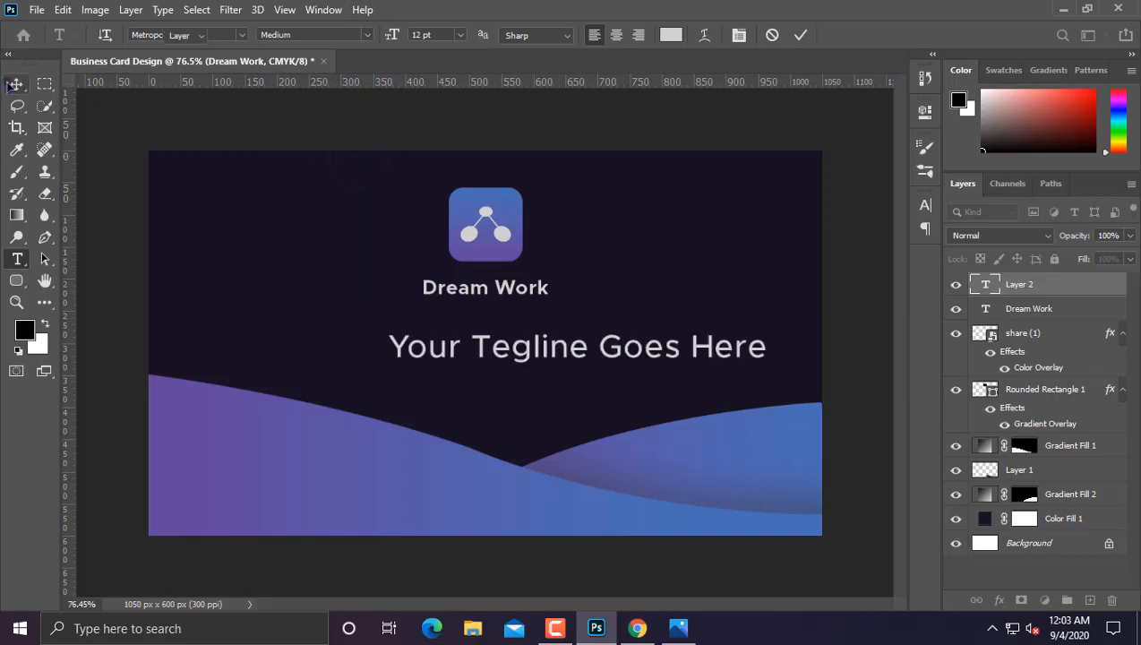
key("ctrl+t")
left_click_drag(767, 328, 704, 336)
left_click_drag(602, 350, 534, 267)
scroll(554, 349, "up", 5)
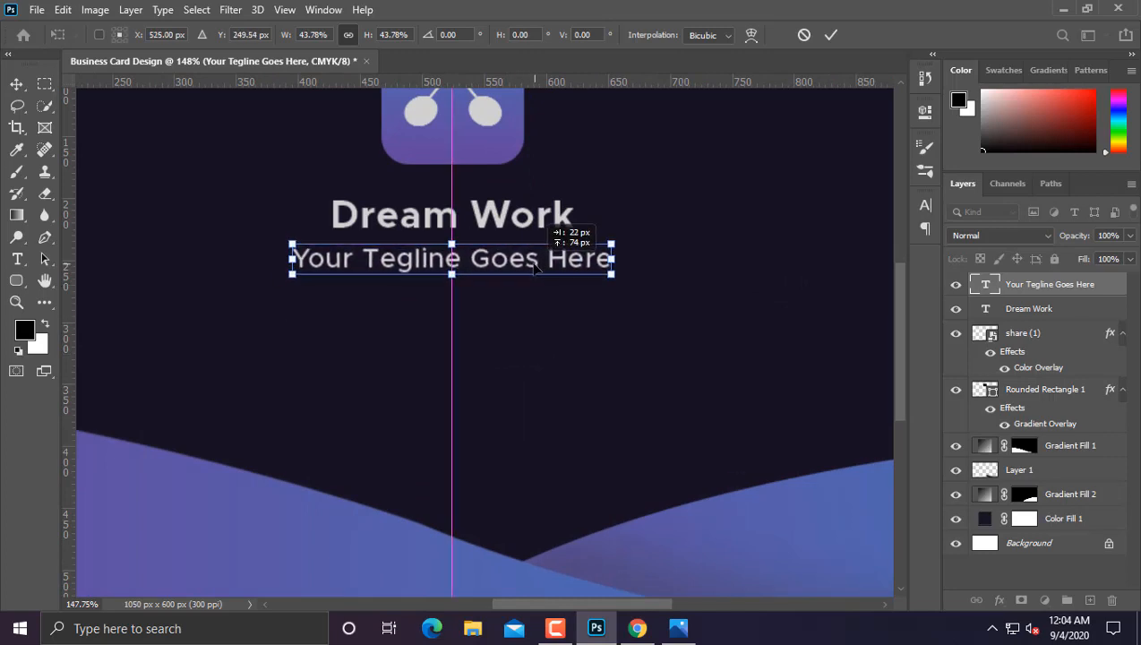
key("Return")
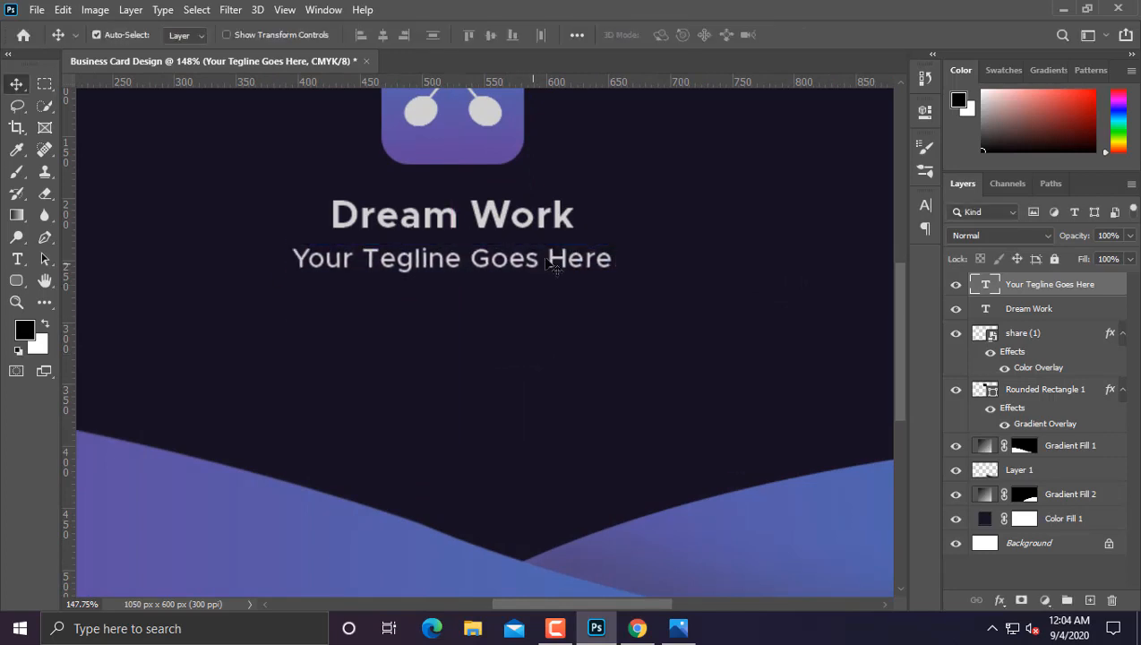
Step: Scale the tagline to about 75.02% around its centre to match the width of "Dream Work"
scroll(555, 267, "down", 3)
scroll(581, 266, "up", 1)
key("ctrl+t")
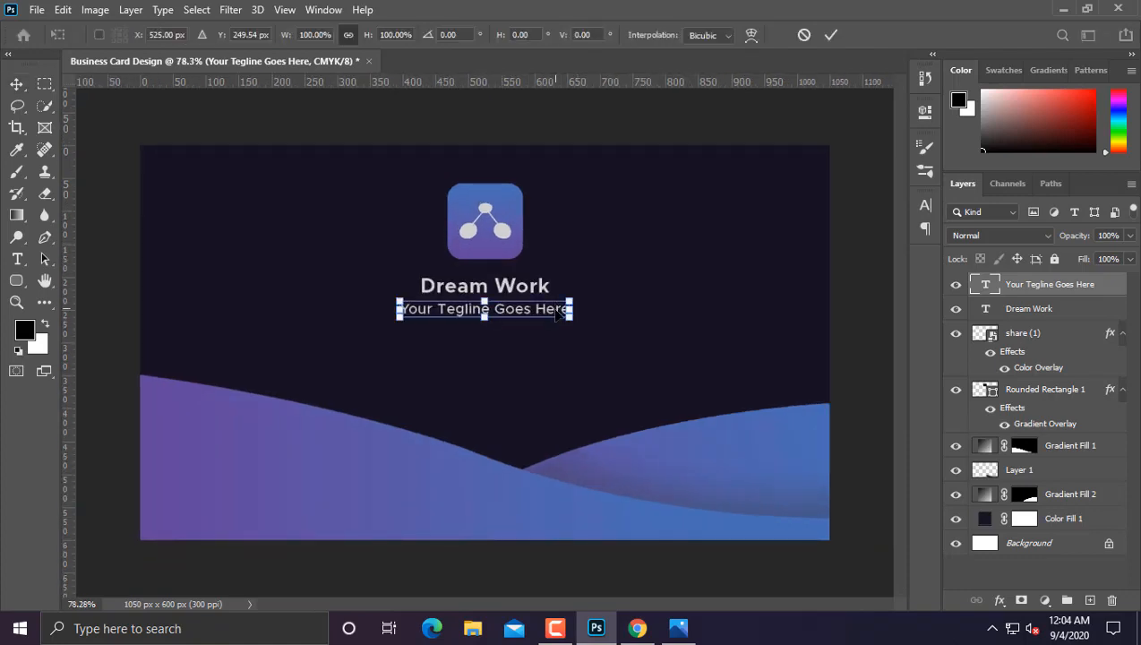
scroll(578, 314, "up", 3)
left_click_drag(596, 312, 557, 309)
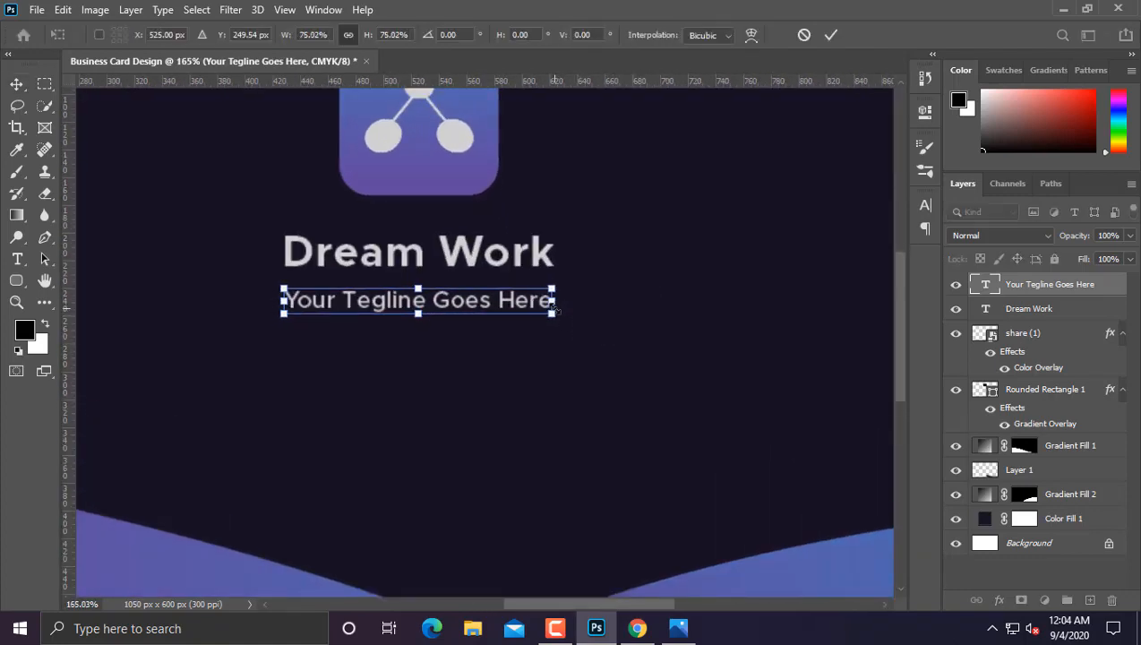
key("Return")
Step: Nudge the tagline upward so it sits closer to "Dream Work"
key("Up")
key("Up")
key("Up")
key("Up")
key("Up")
key("Up")
key("Up")
key("Up")
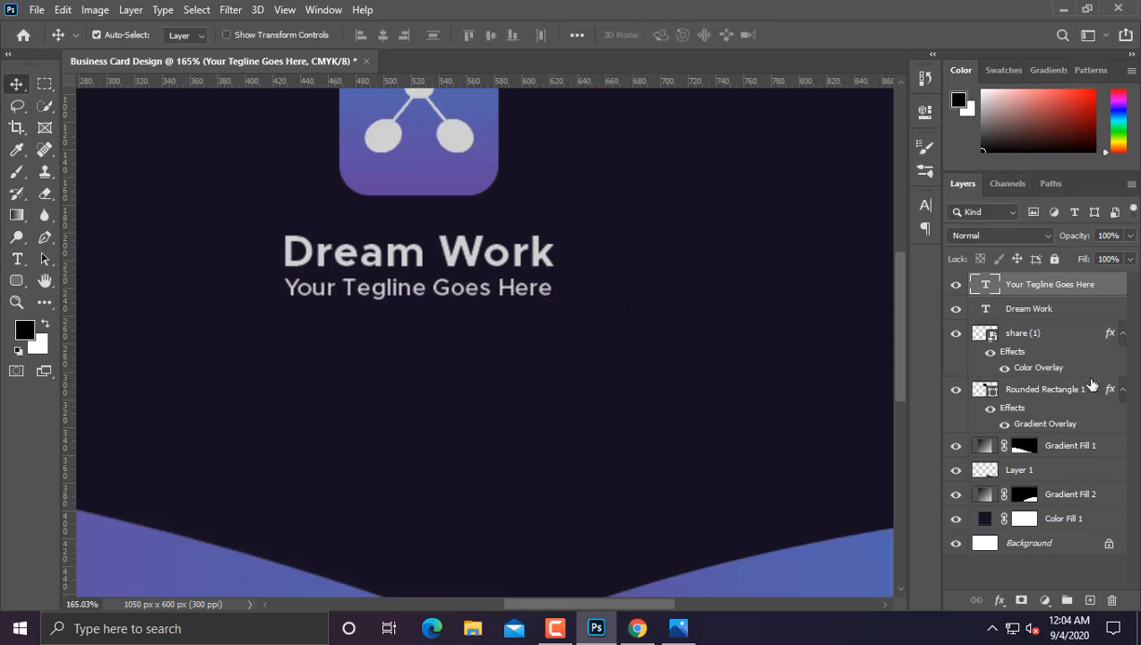
Step: Align the tagline and "Dream Work" on their horizontal centres and group both texts with the share icon and rounded rectangle
left_click(1019, 310, "ctrl")
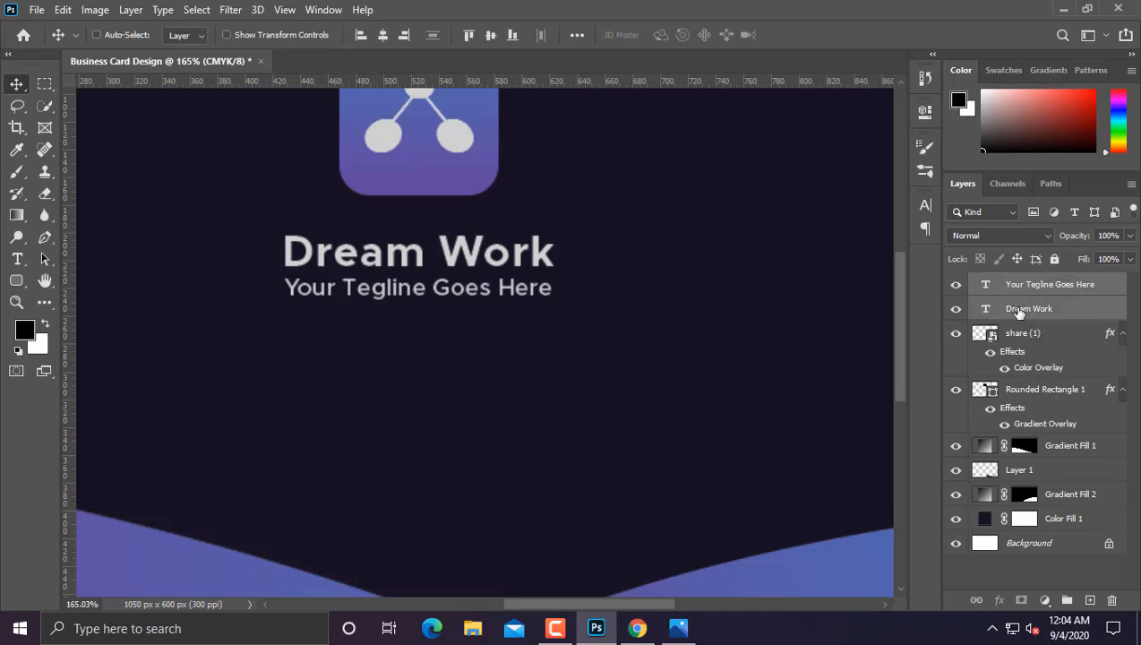
left_click(383, 35)
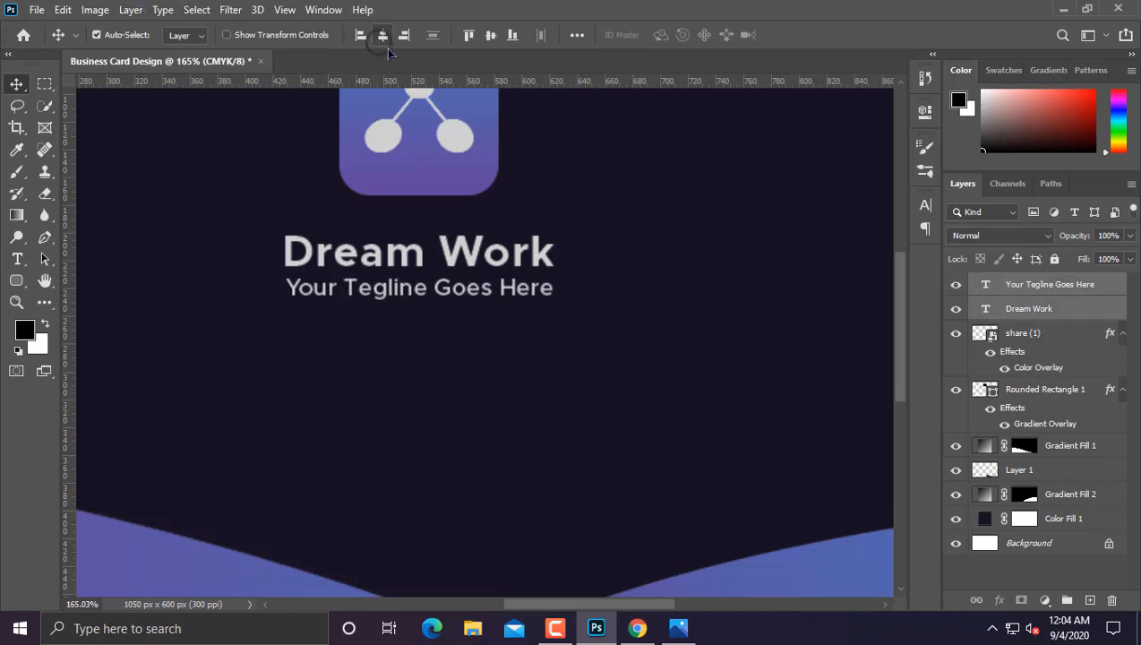
left_click(1011, 388, "shift")
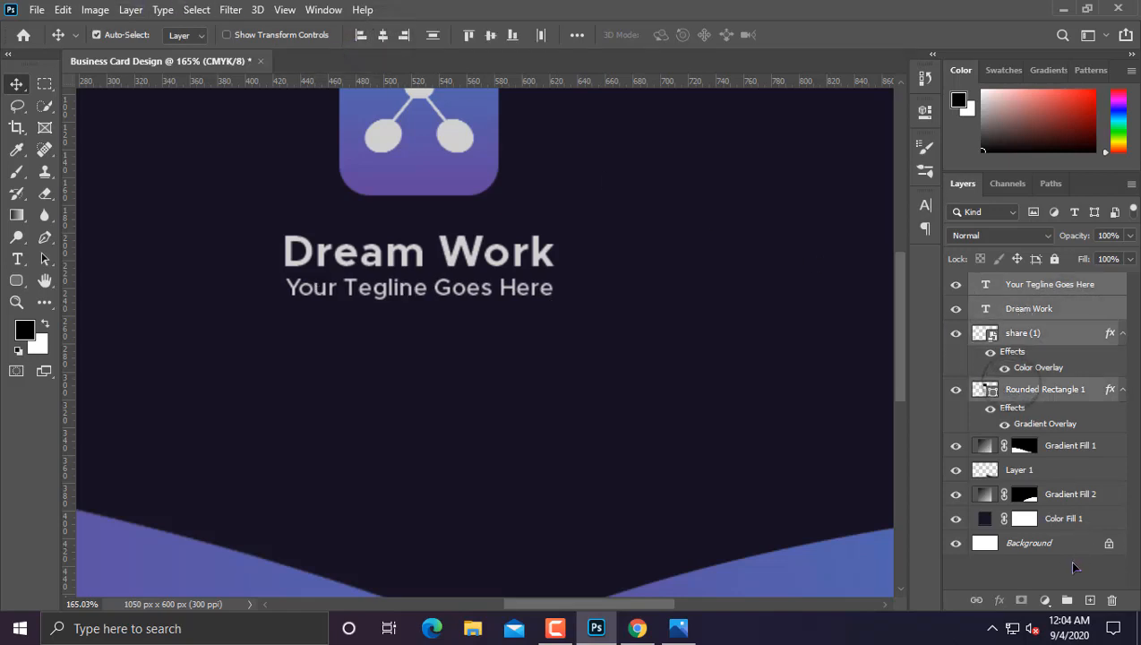
left_click(1067, 599)
Step: Scale the logo and text group to about 112.76% and move it down about 40 px, centred horizontally on the card
scroll(612, 385, "down", 5)
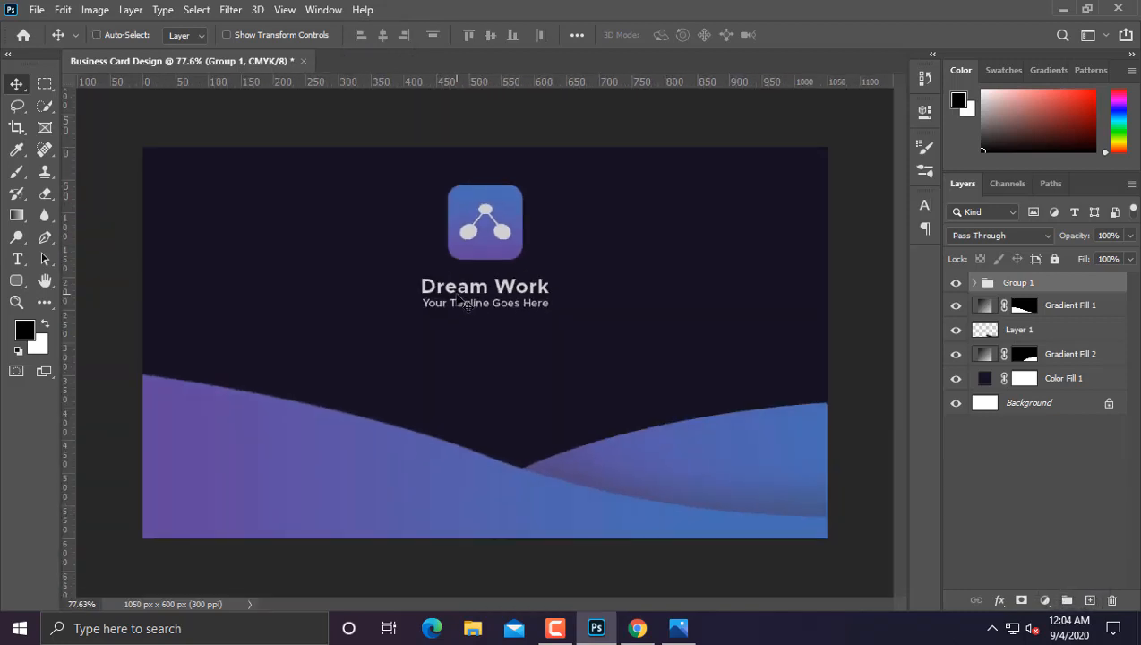
key("ctrl+t")
left_click_drag(549, 311, 556, 316)
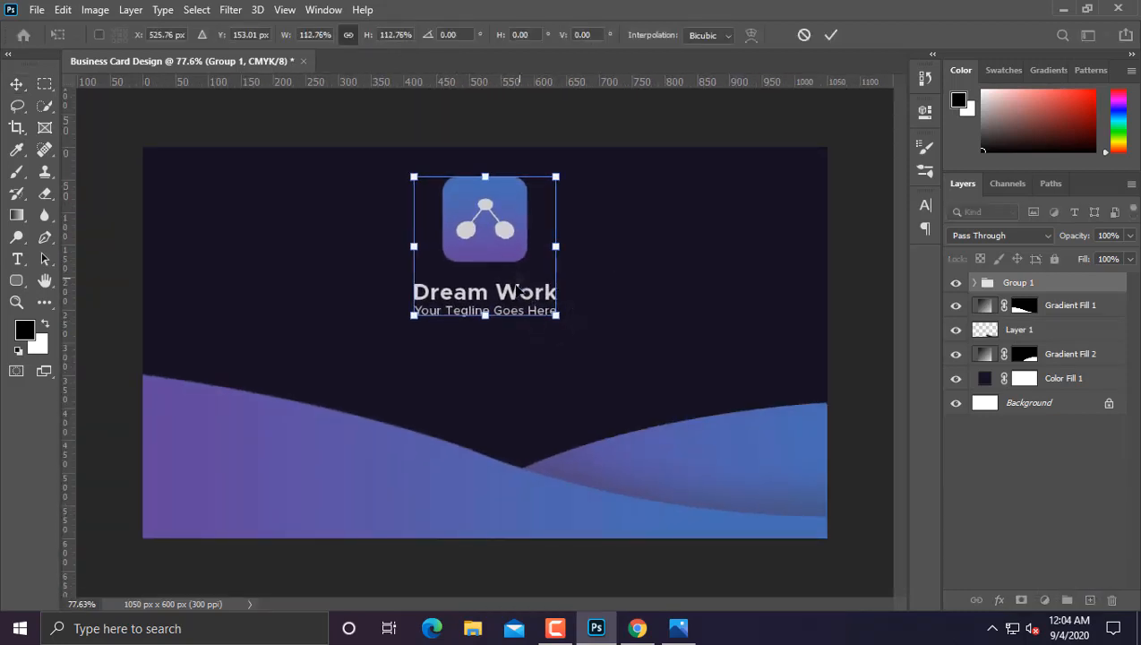
left_click_drag(519, 280, 520, 307)
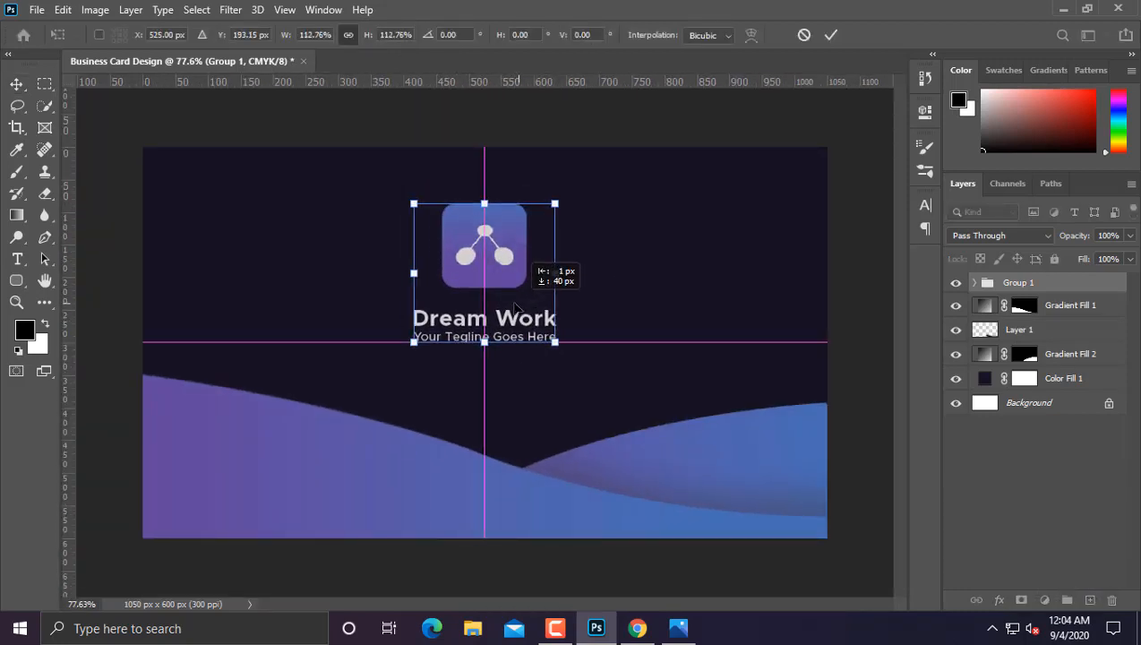
key("Return")
scroll(495, 356, "down", 5)
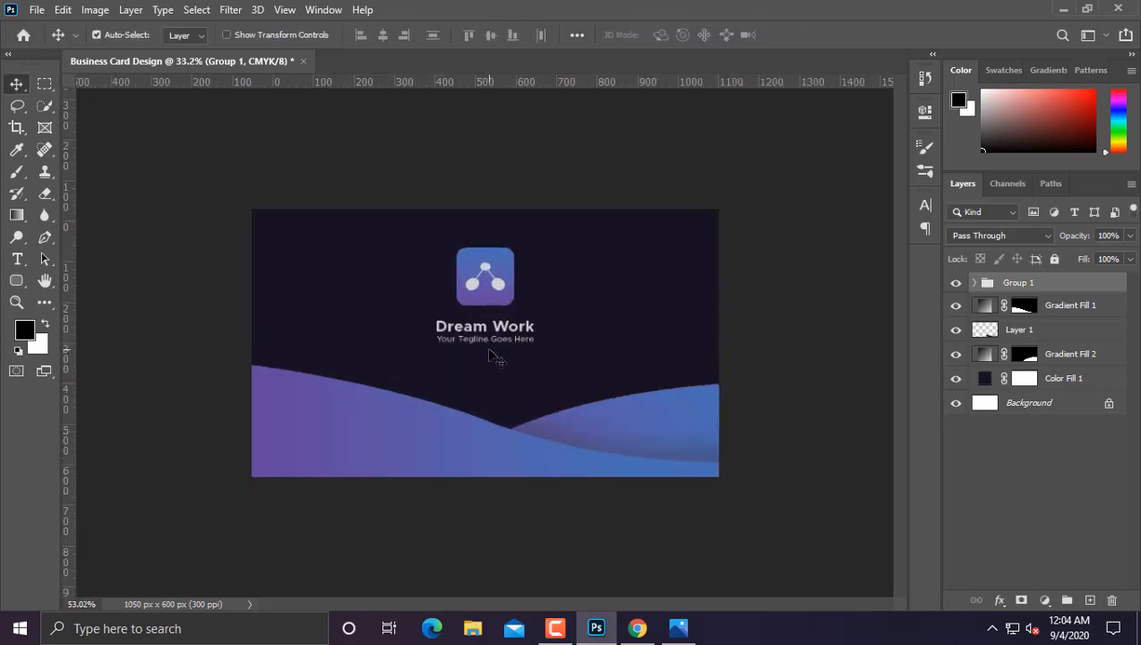
scroll(495, 356, "up", 5)
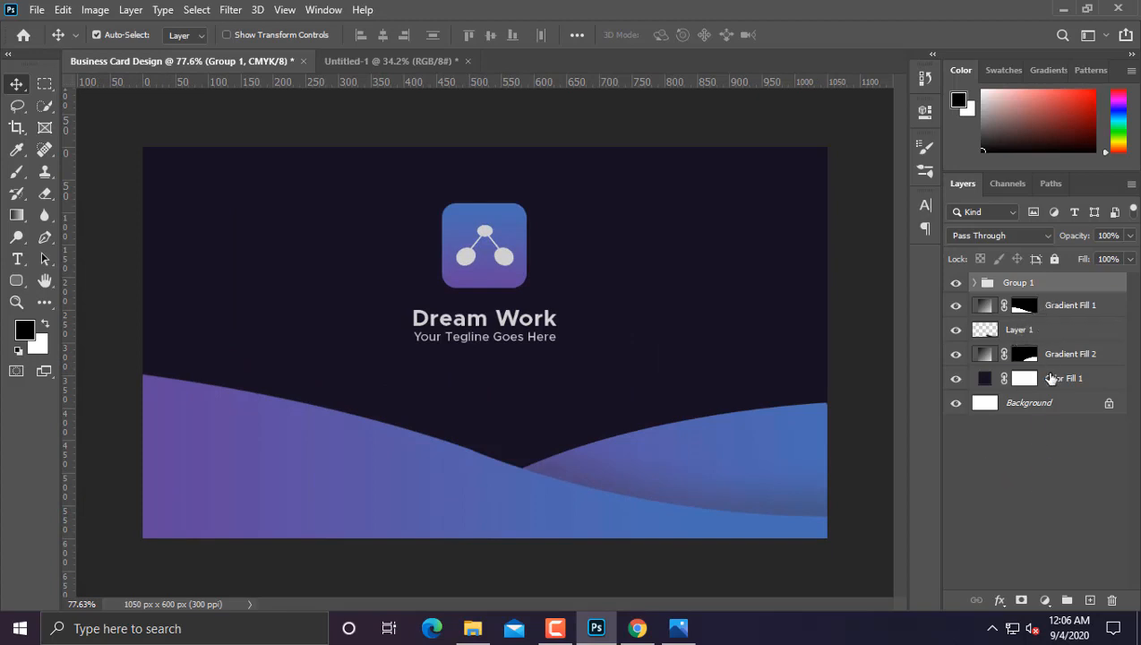
Step: Group everything from the logo group down to Color Fill 1 and name the new group "Front Side"
left_click(1049, 380, "shift")
left_click(1066, 600)
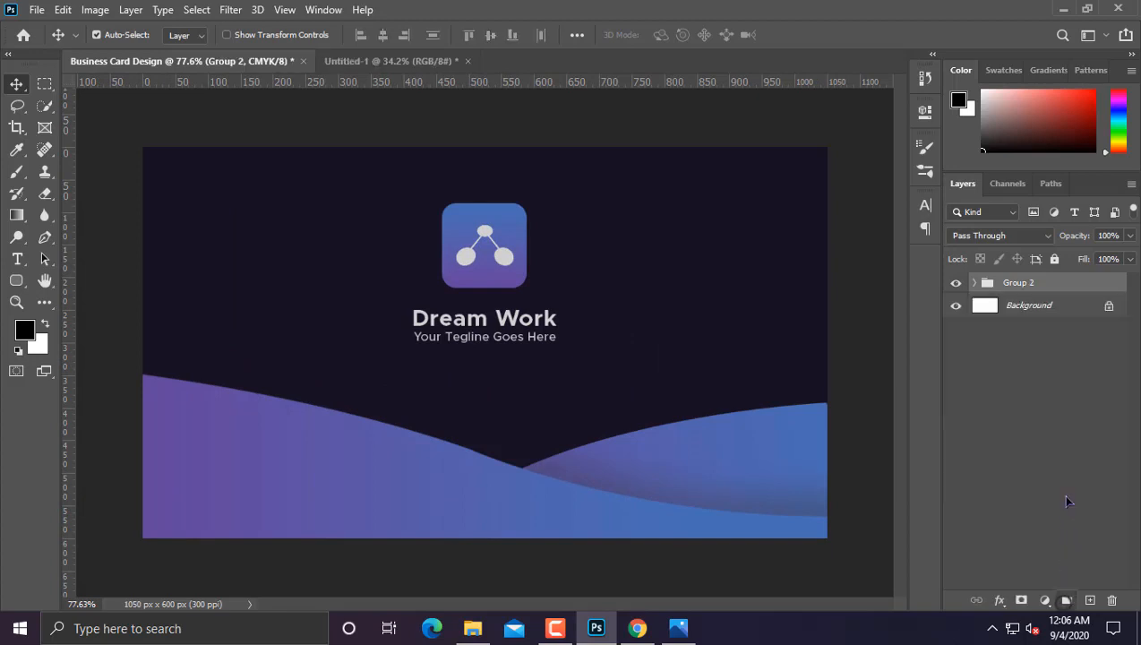
double_click(1017, 283)
type("Front Side")
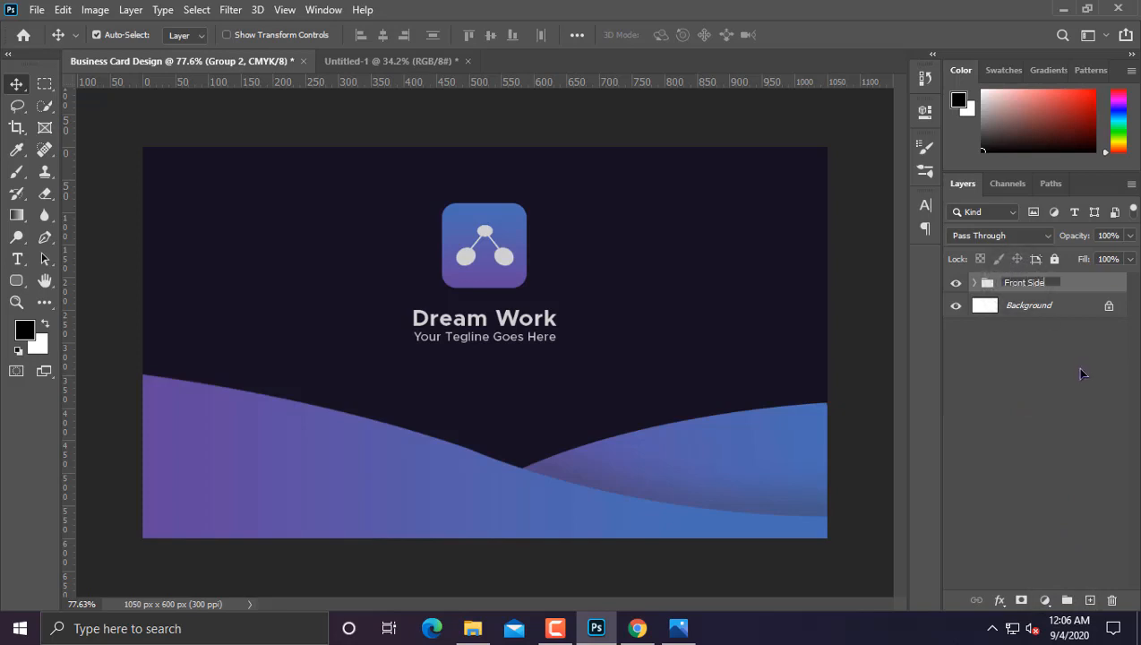
key("Return")
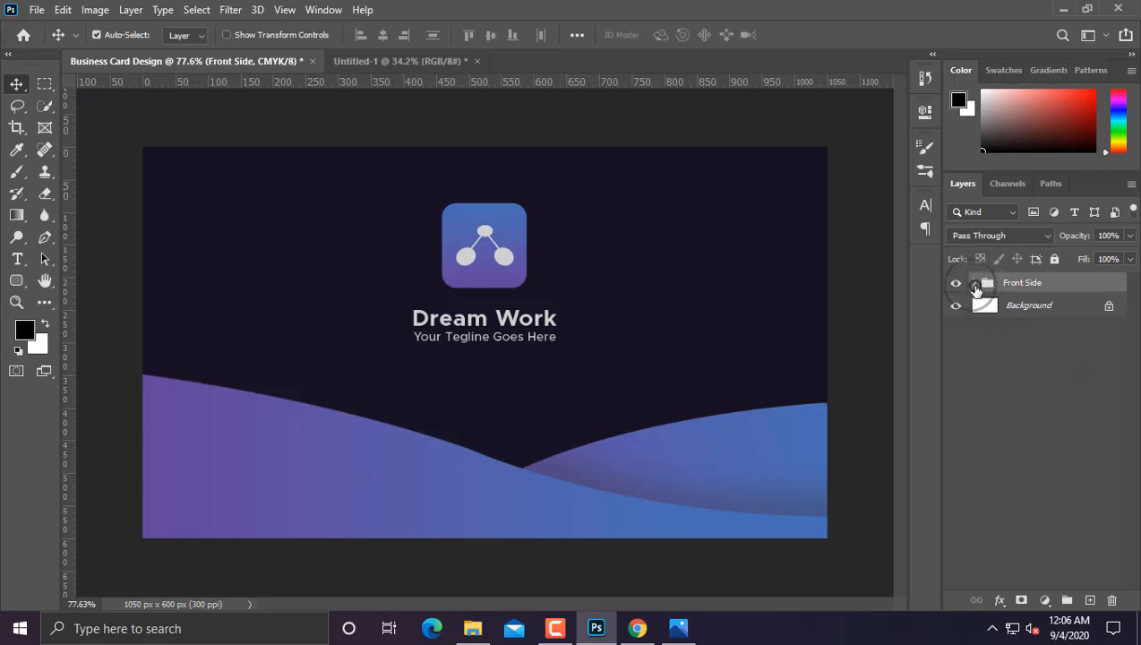
Step: Expand the Front Side group and try to place Gradient Fill 1, Layer 1 and Gradient Fill 2 above it
left_click(973, 283)
left_click(1062, 327)
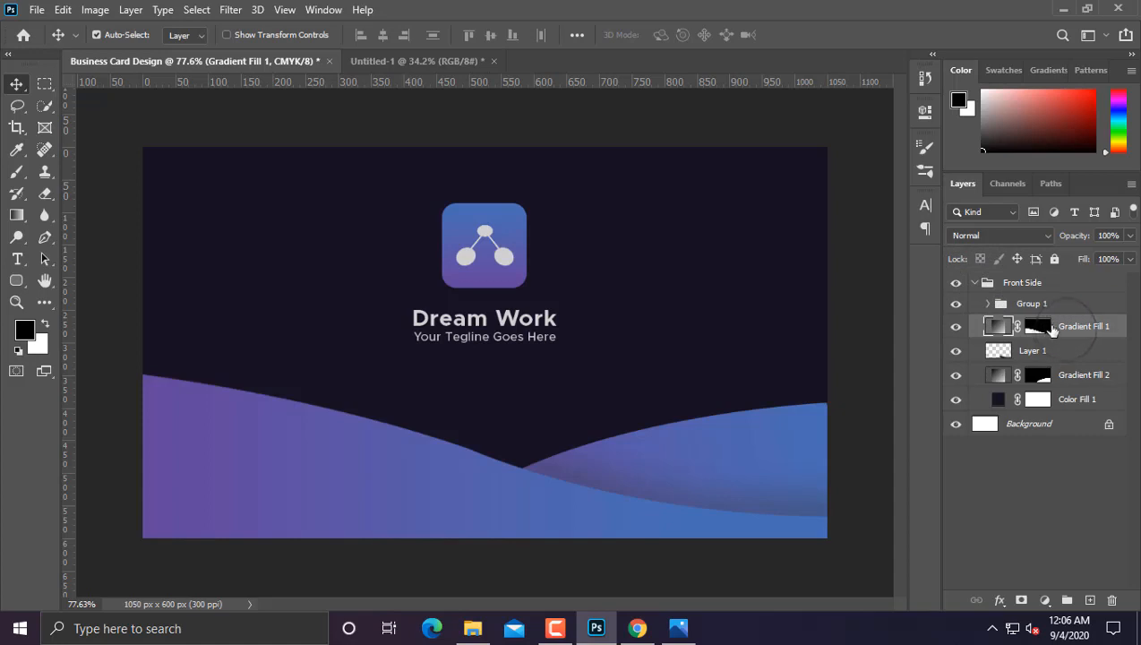
left_click(1045, 309)
left_click(1058, 328)
left_click(1069, 375, "shift")
left_click_drag(1057, 326, 1046, 278)
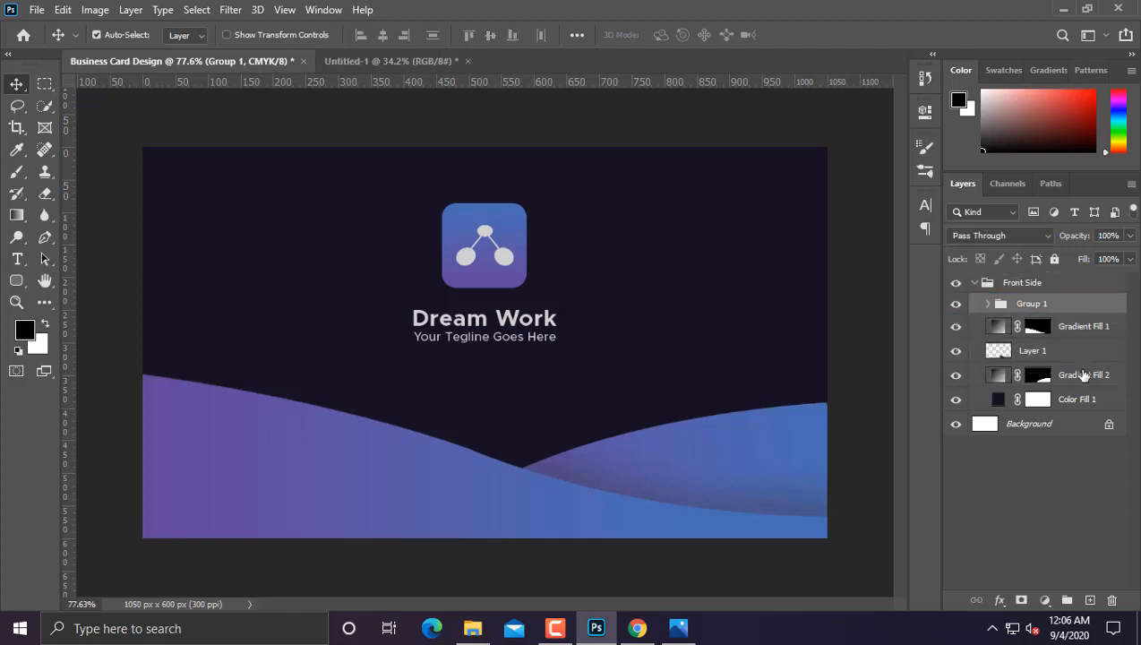
Step: Try to move the gradient fills, Layer 1 and Color Fill 1 out above the Front Side group, and undo it
left_click(1081, 381)
left_click(1070, 400)
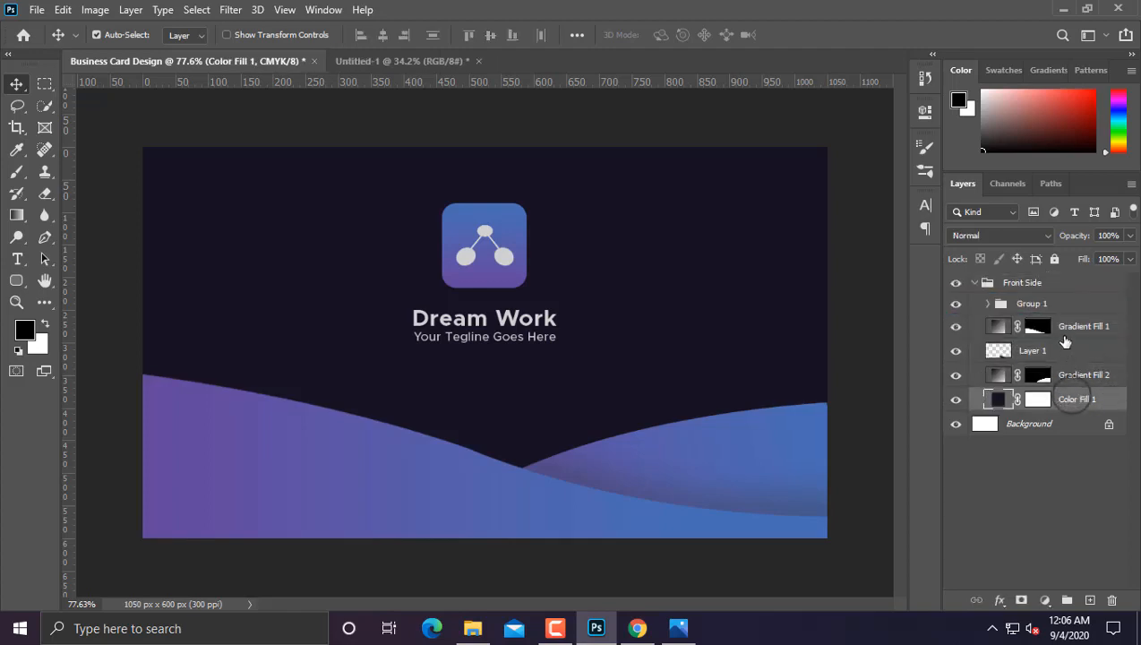
left_click(1078, 329, "shift")
left_click_drag(1077, 329, 1048, 276)
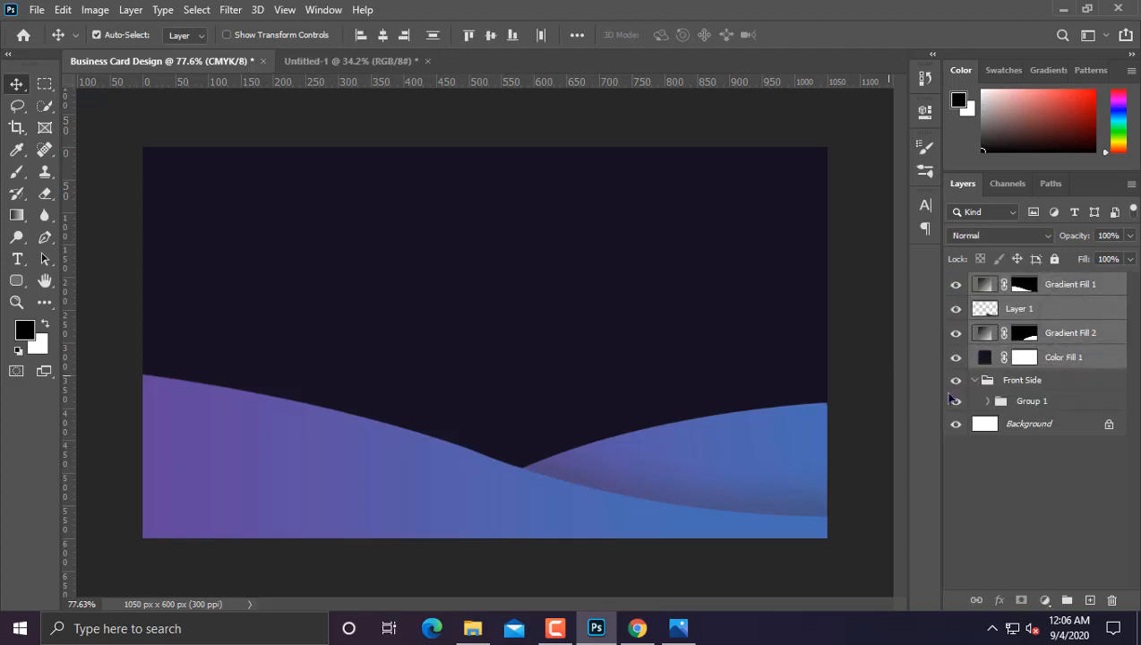
left_click(1028, 486)
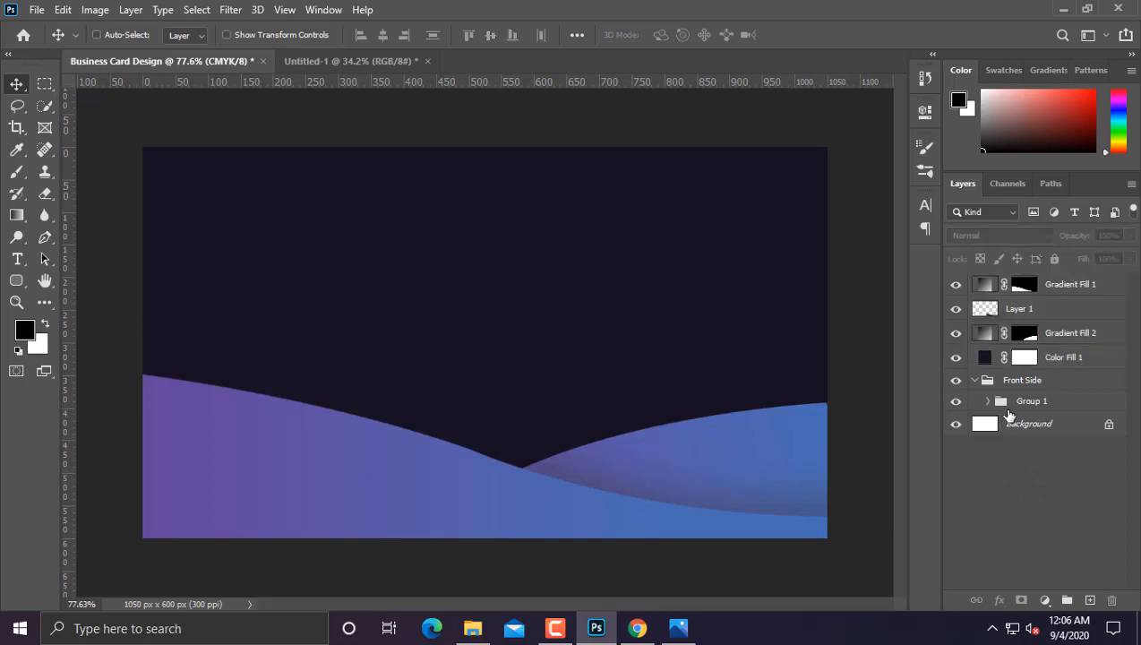
key("ctrl+z")
Step: Duplicate Gradient Fill 1, Layer 1, Gradient Fill 2 and Color Fill 1 above the Front Side group, and collapse the group
left_click(1066, 327)
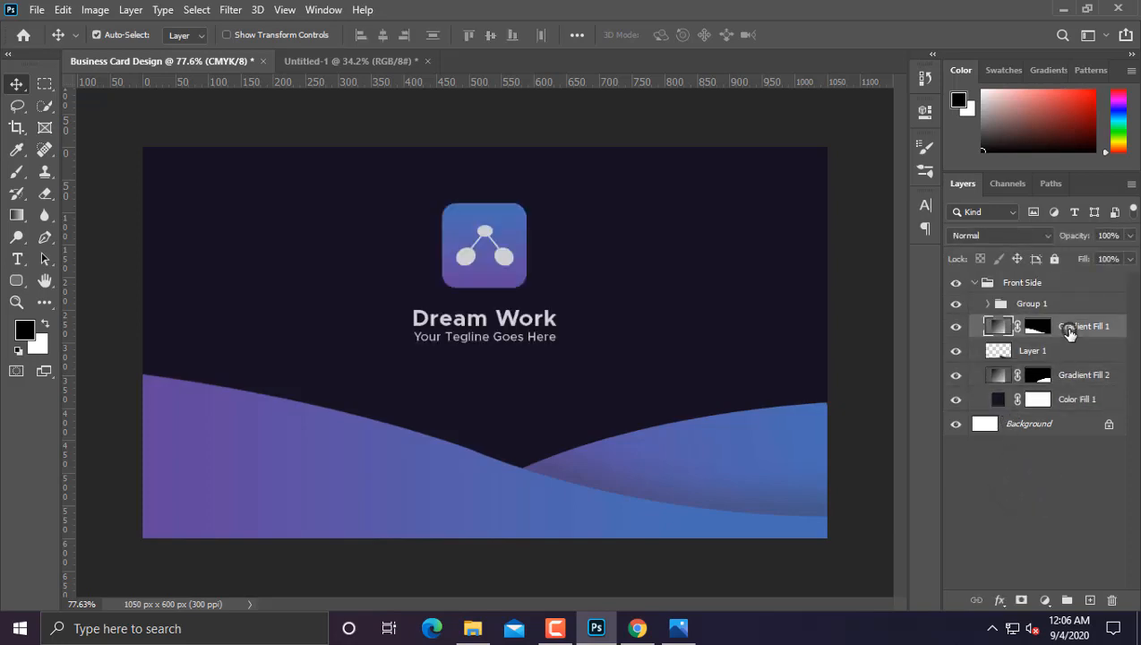
left_click(1075, 400, "shift")
left_click_drag(1078, 329, 1067, 282)
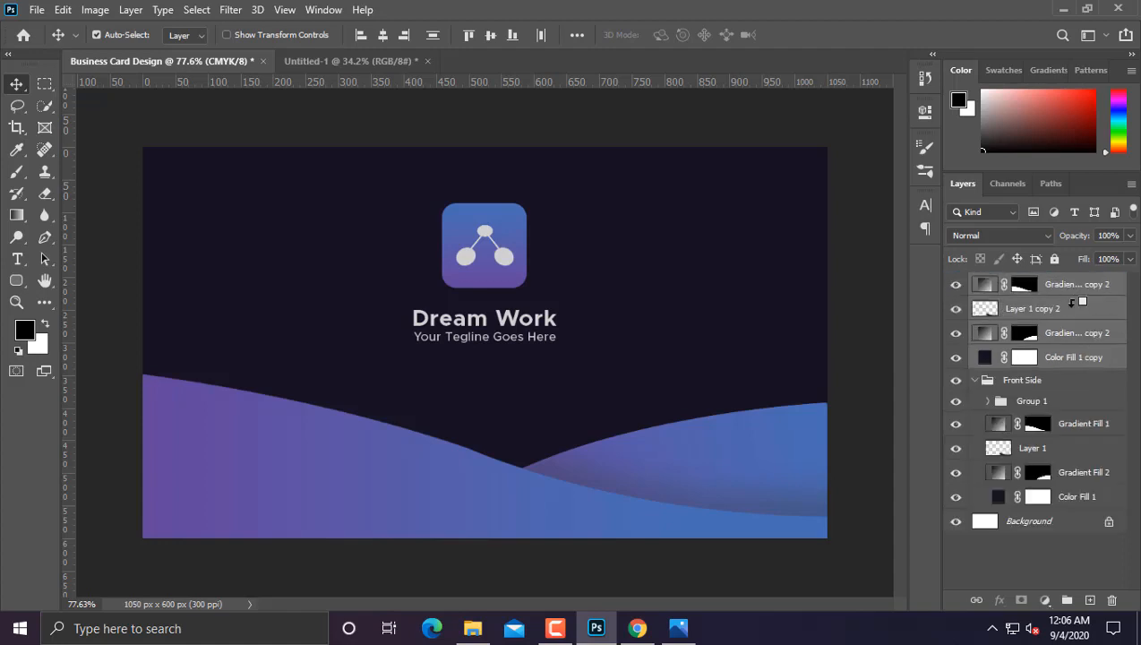
left_click(1023, 559)
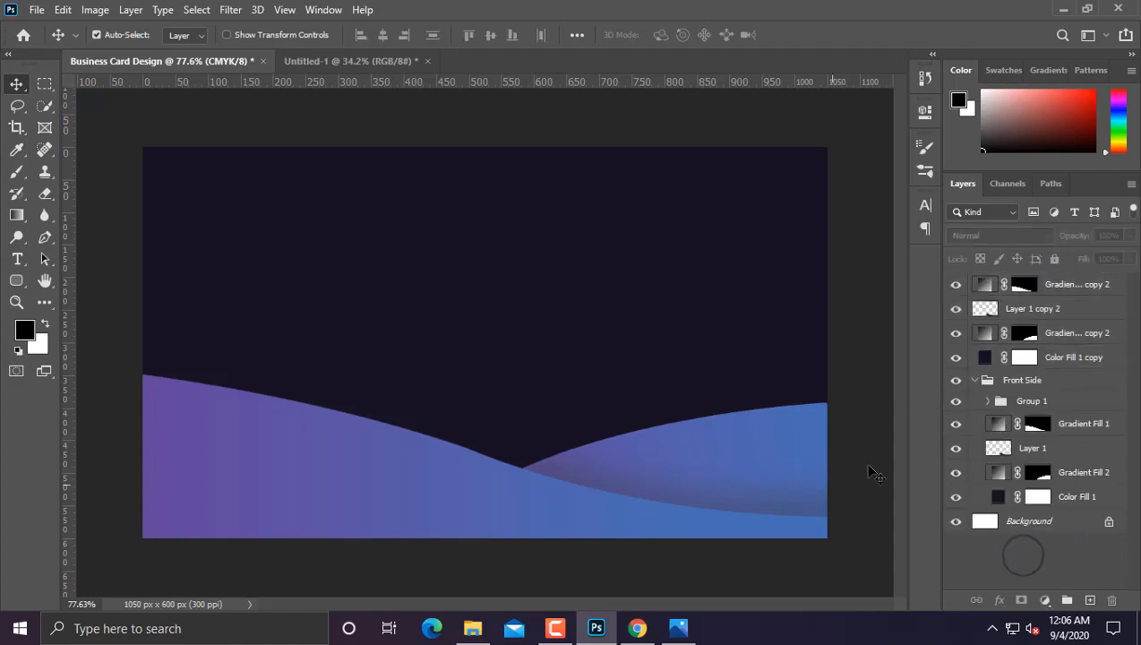
left_click(976, 381)
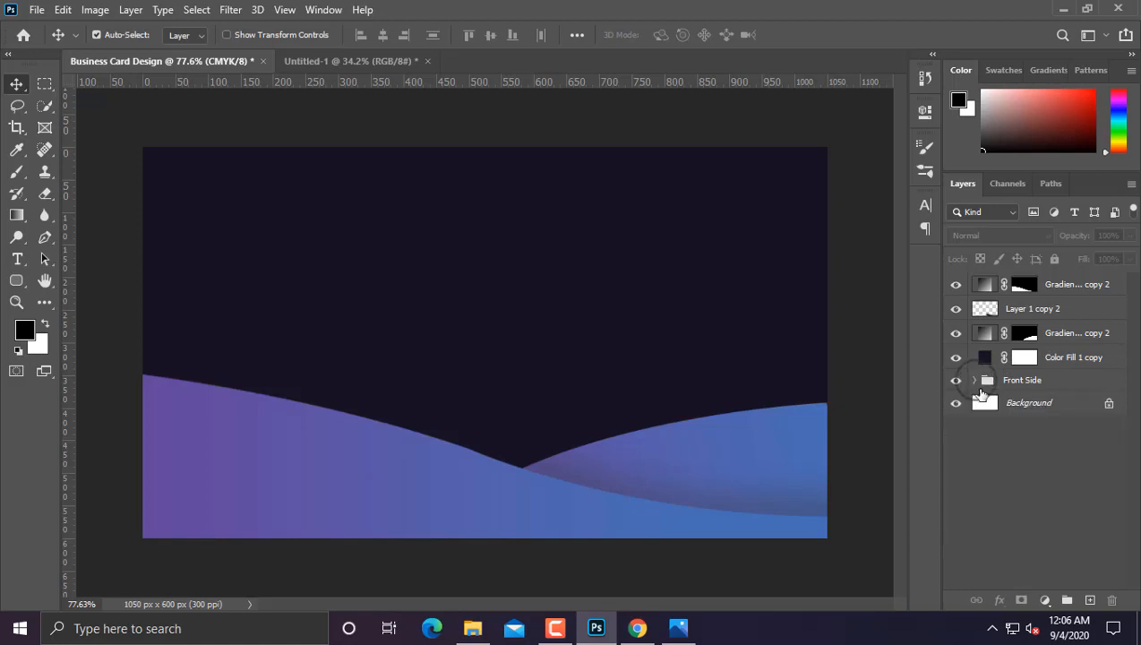
Step: Try moving the duplicated front wave upward on the card, and undo the move
left_click_drag(405, 453, 394, 332)
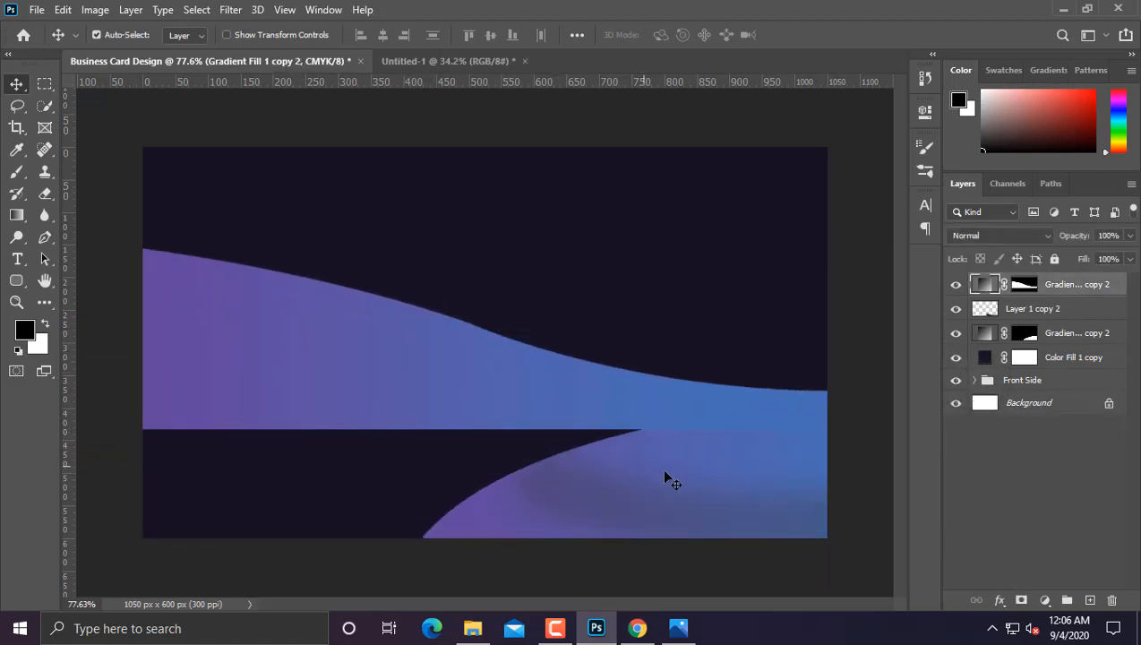
left_click(674, 471)
key("ctrl+z")
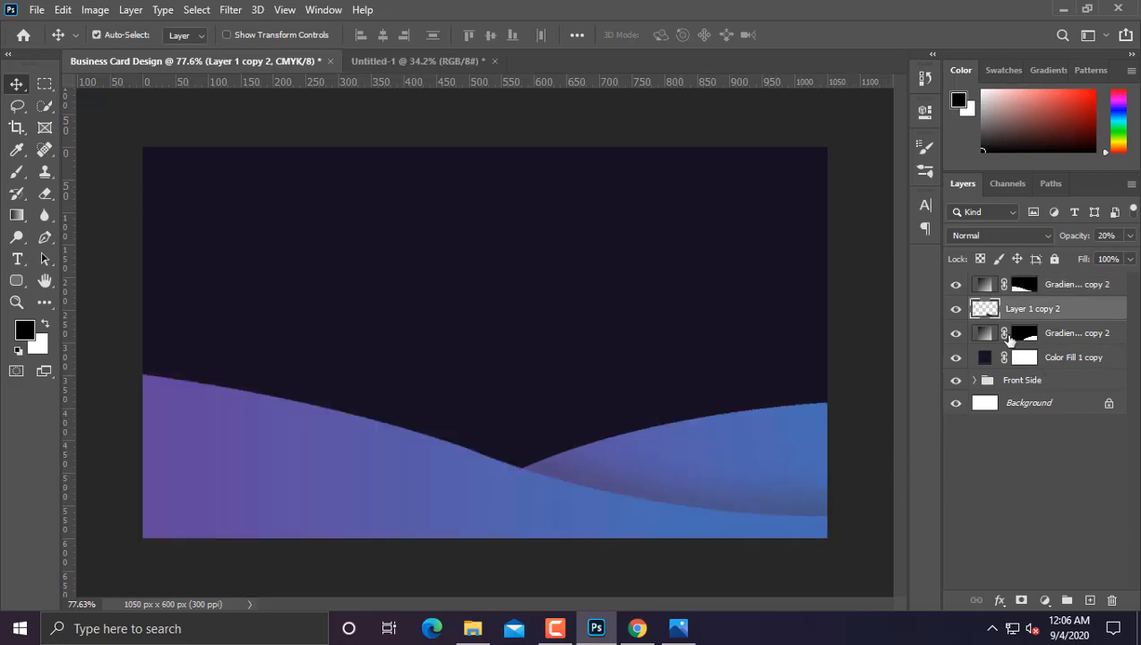
Step: Set the opacity of the duplicated shadow layer, Layer 1 copy 2, to 35%
left_click(1130, 238)
left_click_drag(1102, 255, 1083, 258)
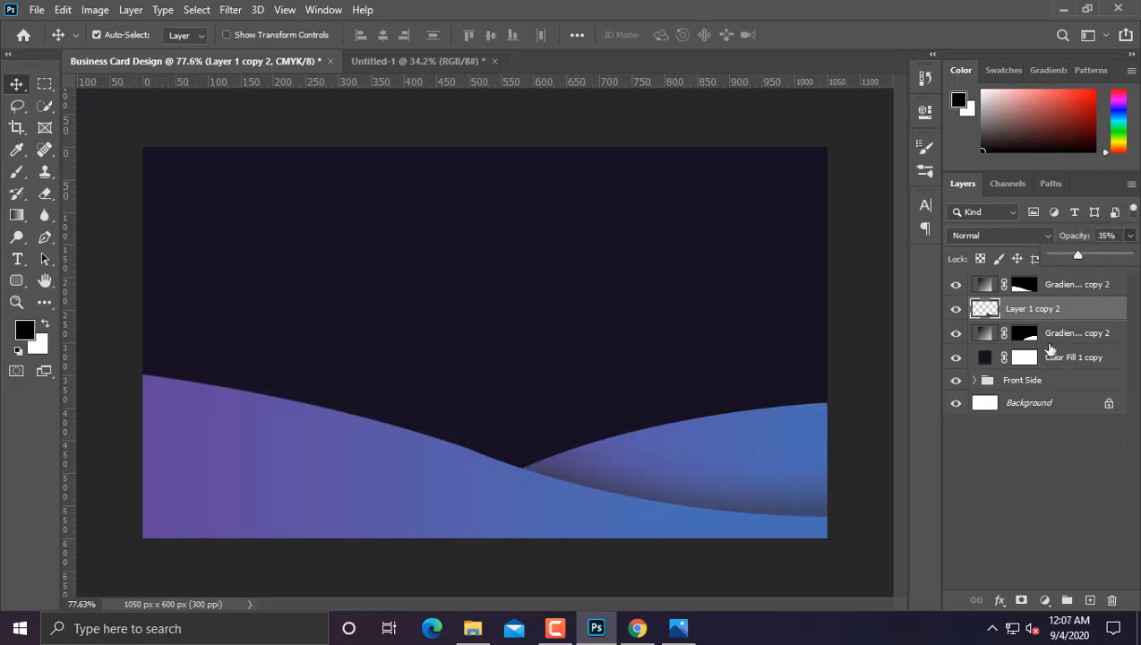
left_click(1033, 487)
left_click(1031, 485)
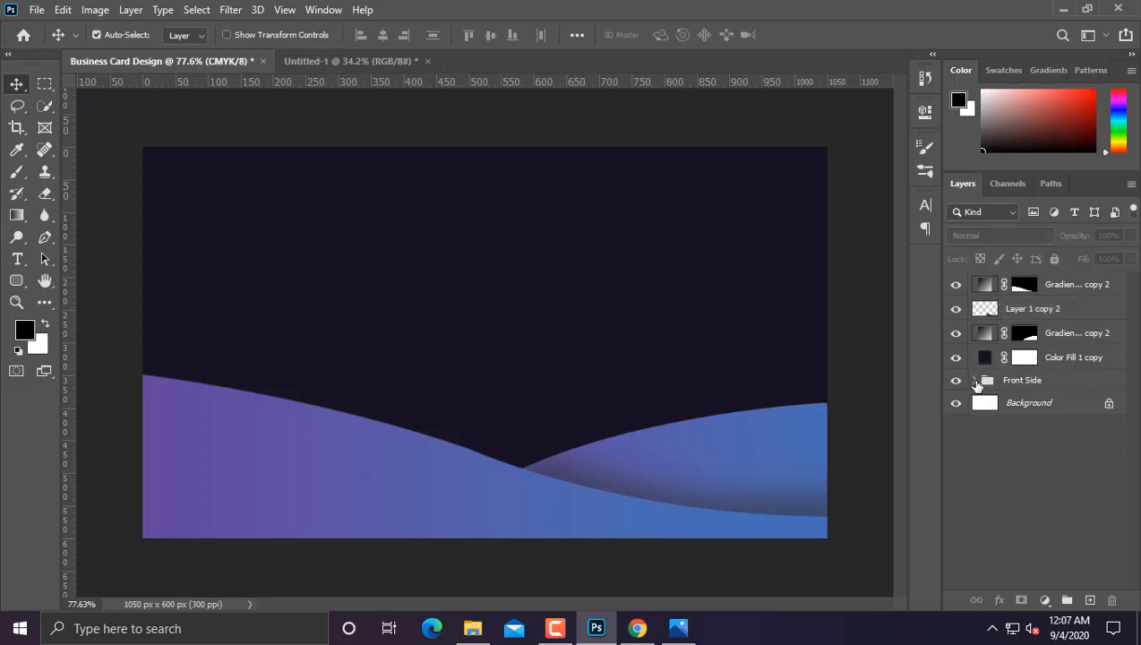
left_click(1055, 313)
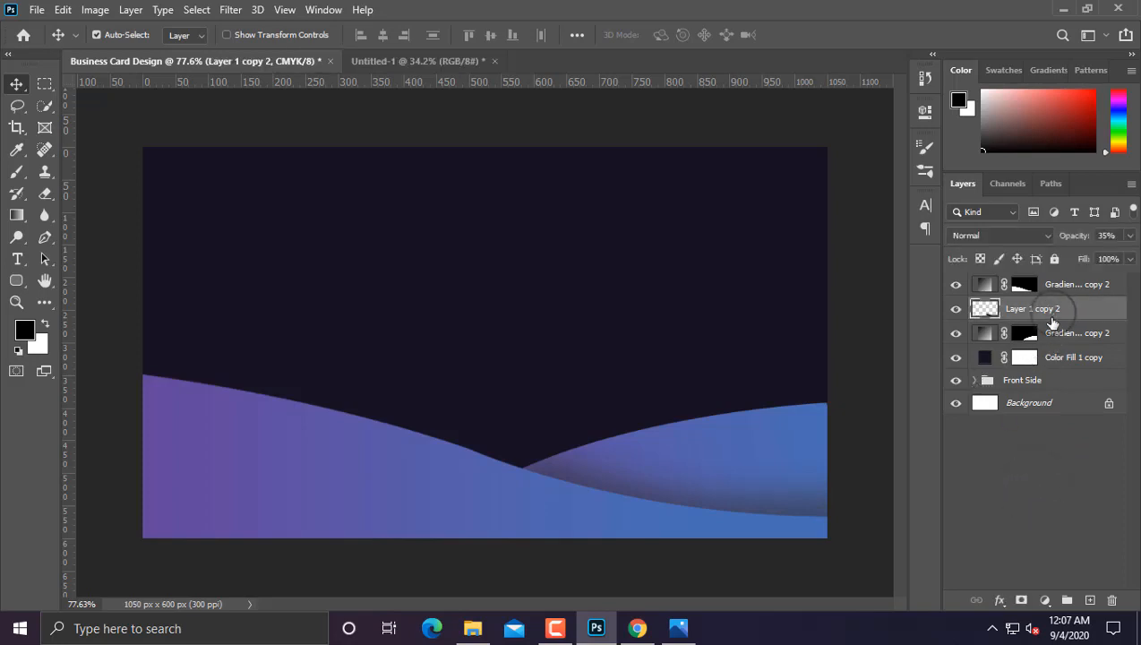
Step: Set the opacity of the shadow Layer 1 inside the Front Side group to 35% and collapse the group
left_click(975, 380)
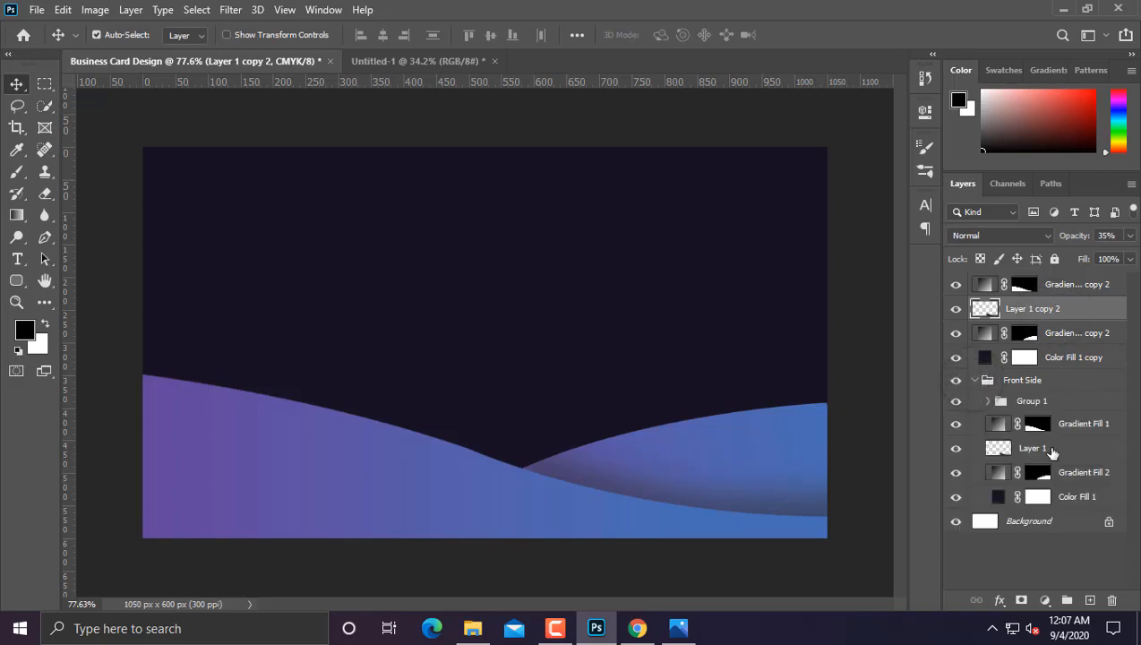
left_click(1039, 448)
left_click(1113, 235)
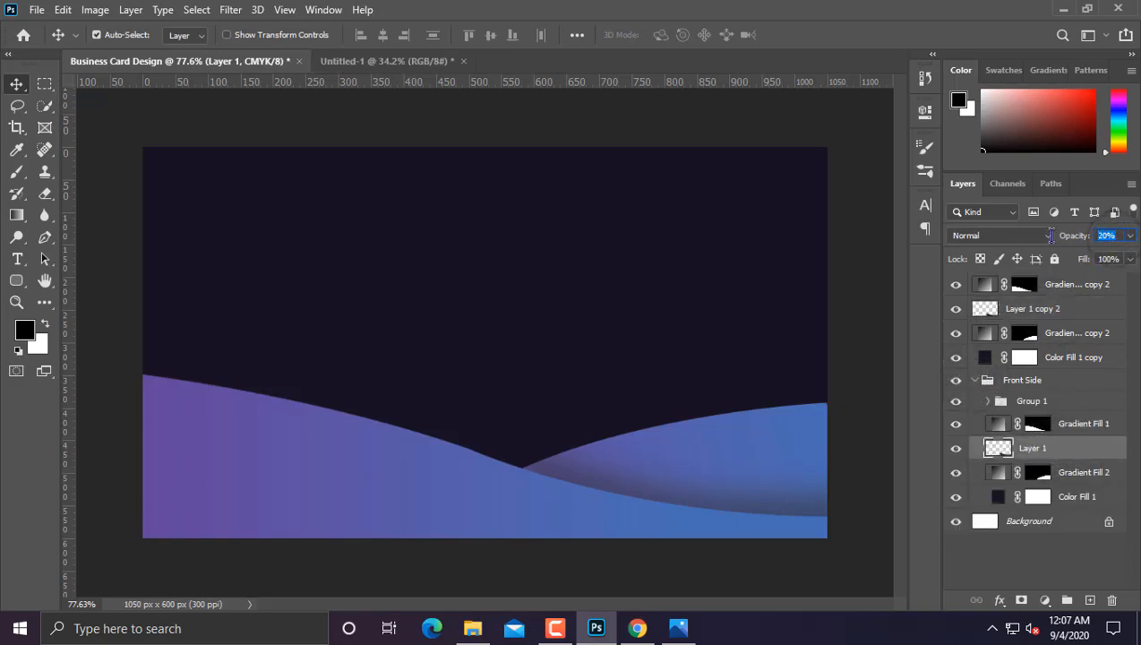
type("35")
key("Return")
left_click(994, 385)
left_click(974, 379)
Step: Move the Gradient Fill 1 copy 2 wave upward so its right end overlaps the back wave
left_click(1075, 285)
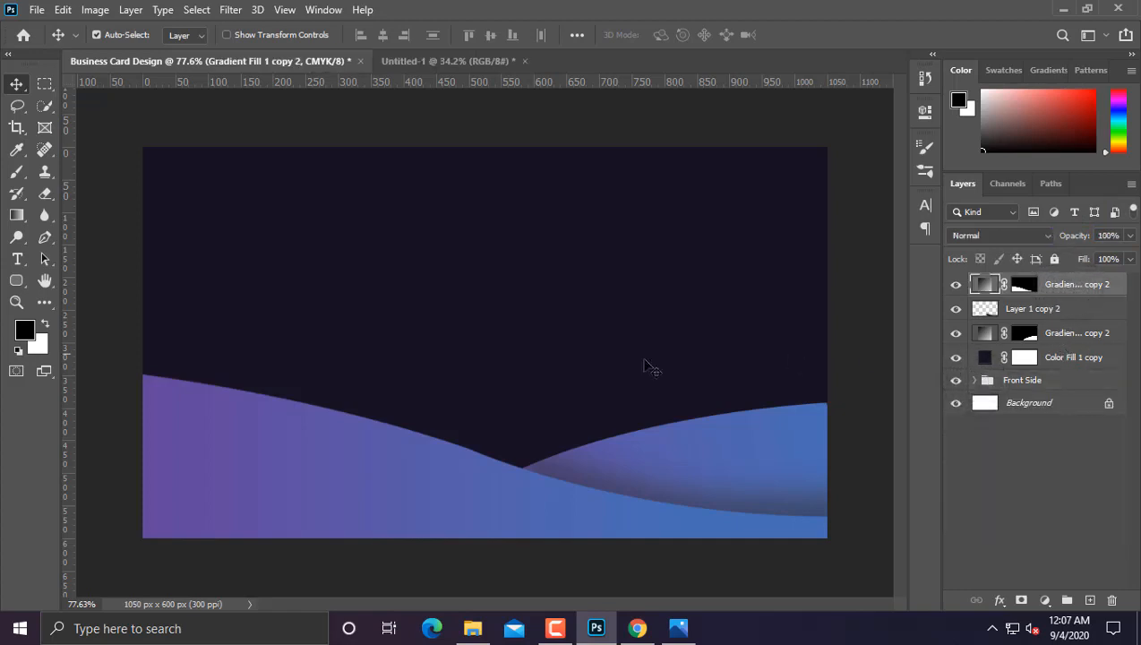
scroll(592, 424, "down", 2)
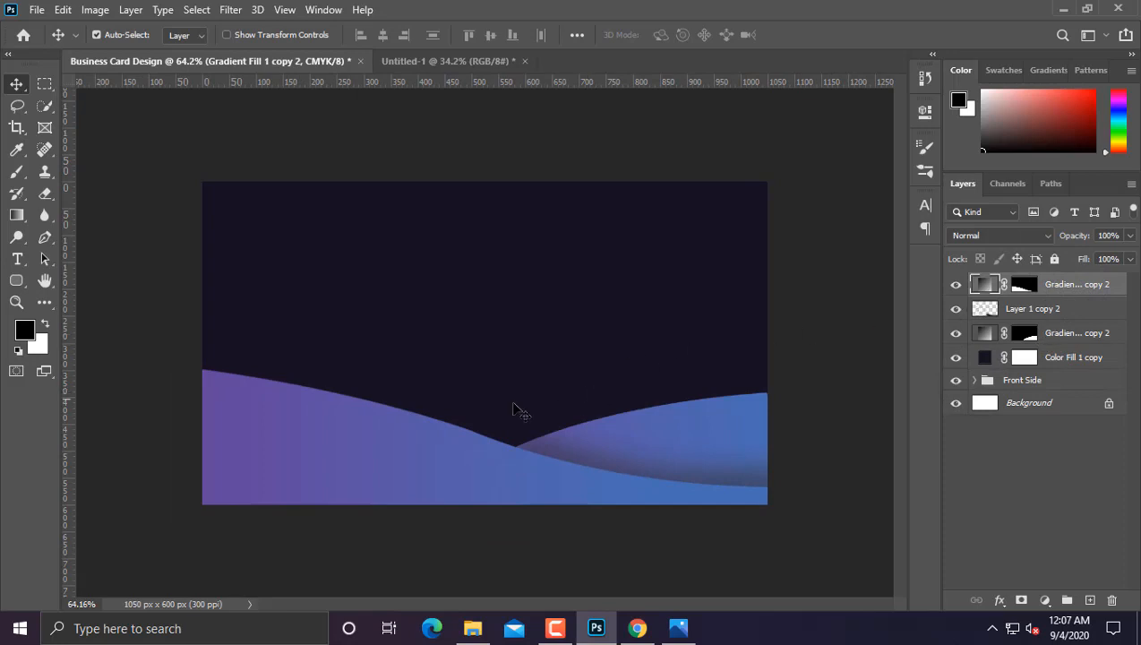
left_click_drag(431, 453, 438, 372)
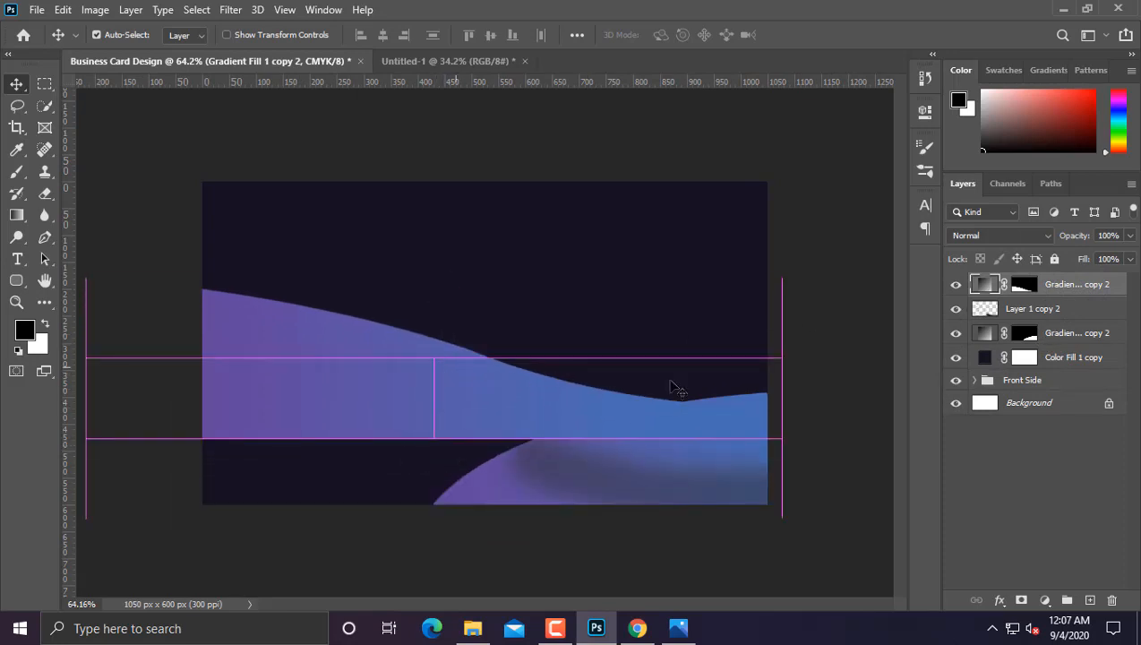
Step: Rasterize the Gradient Fill 1 copy 2 layer
left_click(1059, 283)
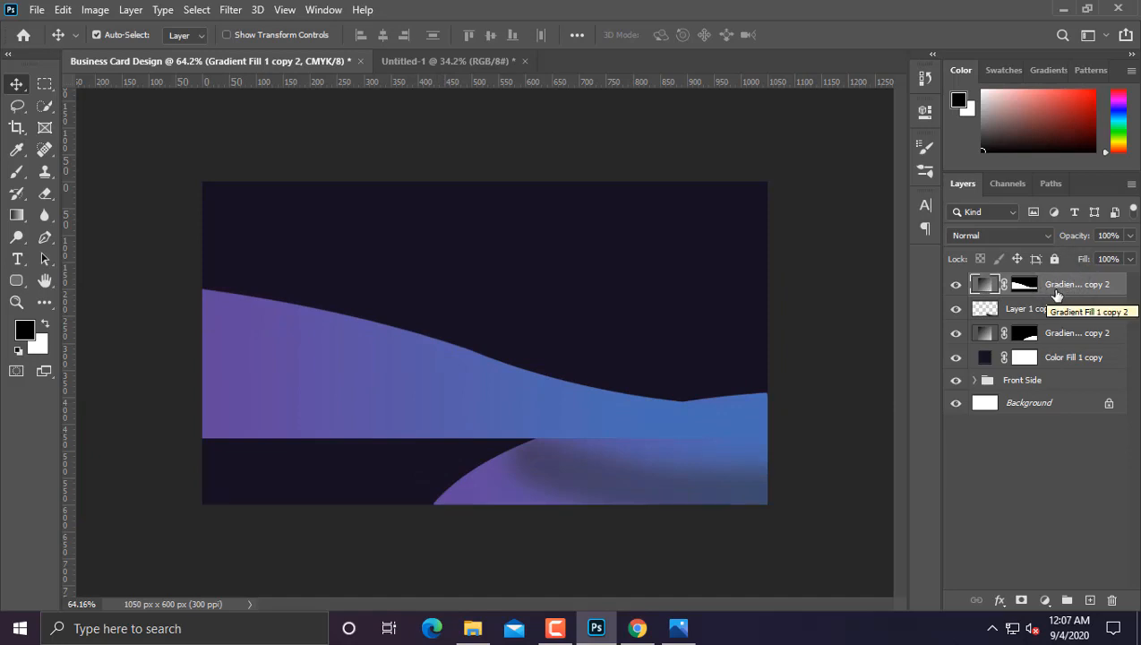
key("ctrl")
right_click(1034, 288)
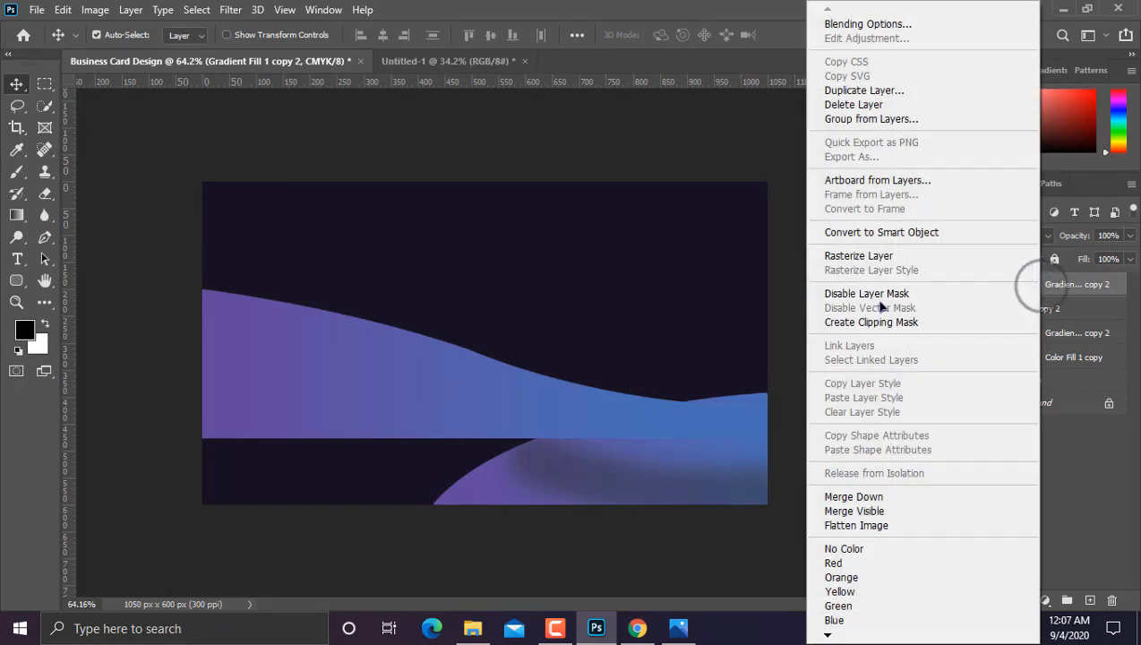
left_click(859, 256)
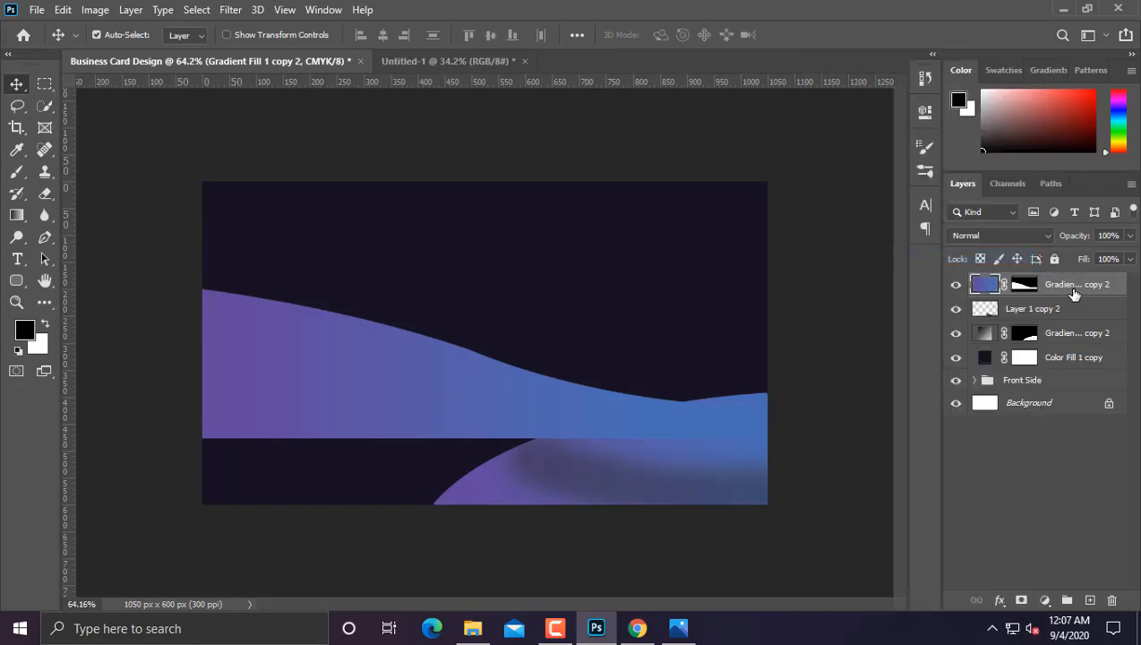
right_click(1034, 286)
left_click(1082, 280)
left_click_drag(1034, 289, 987, 284)
left_click(1025, 287)
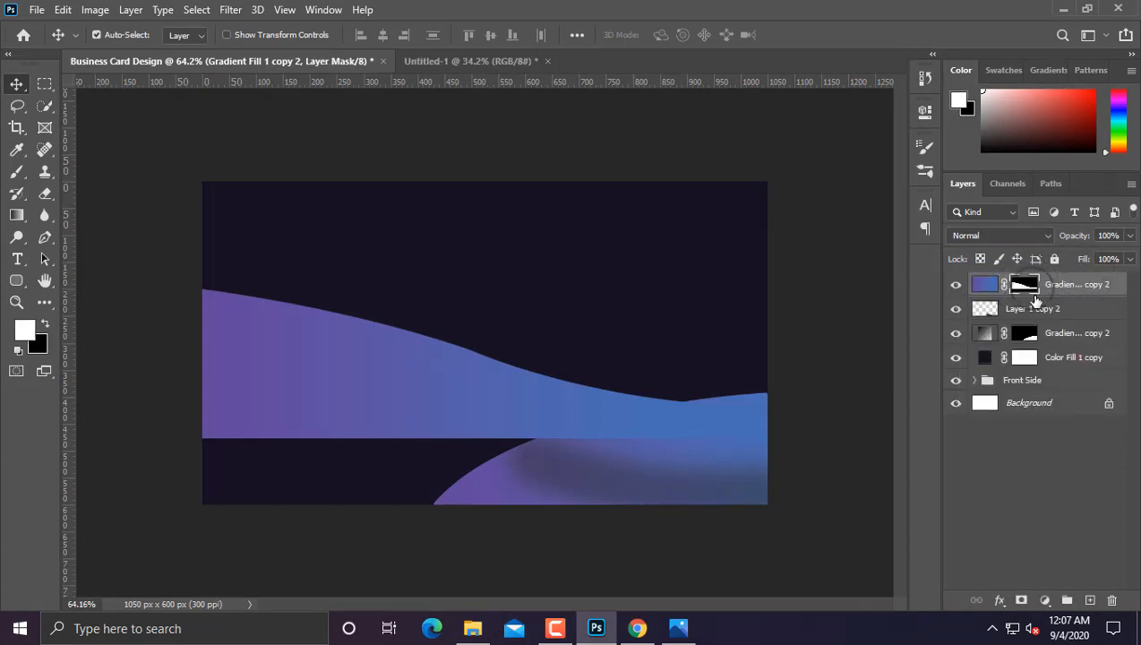
right_click(1032, 291)
left_click(1065, 284)
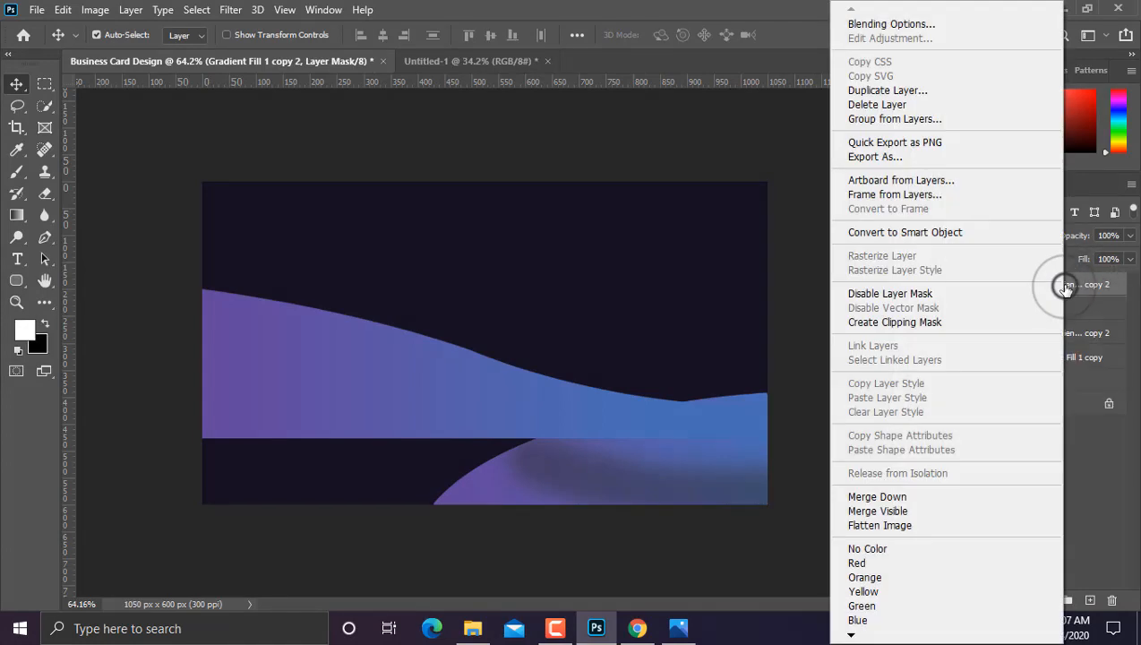
right_click(1061, 287)
left_click(1071, 286)
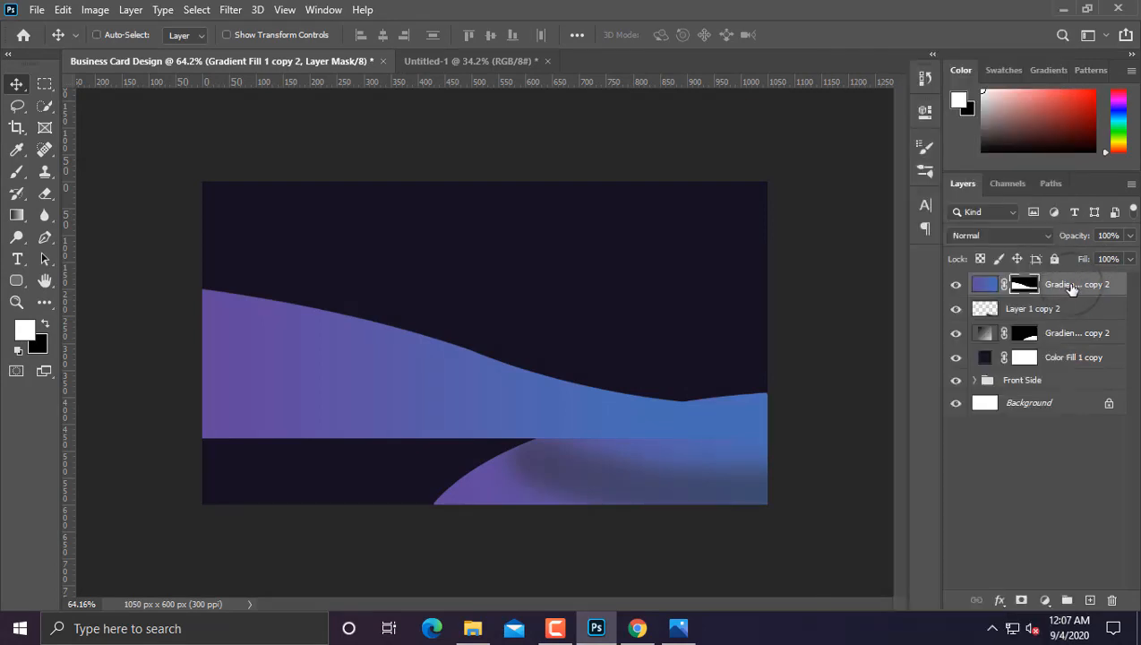
Step: Try to merge the Gradient Fill 1 copy 2 wave down into Layer 1 copy 2, toggle its visibility, and undo the merge
key("ctrl+e")
key("ctrl+z")
key("ctrl+e")
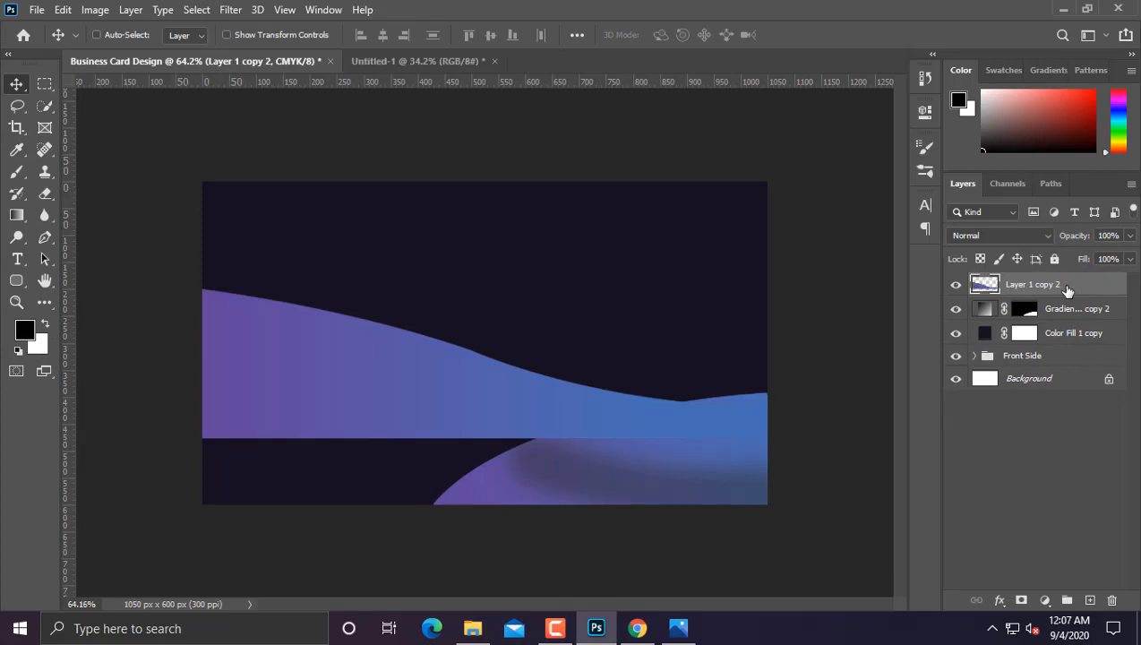
left_click(955, 285)
left_click(956, 285)
left_click(955, 285)
key("ctrl+z")
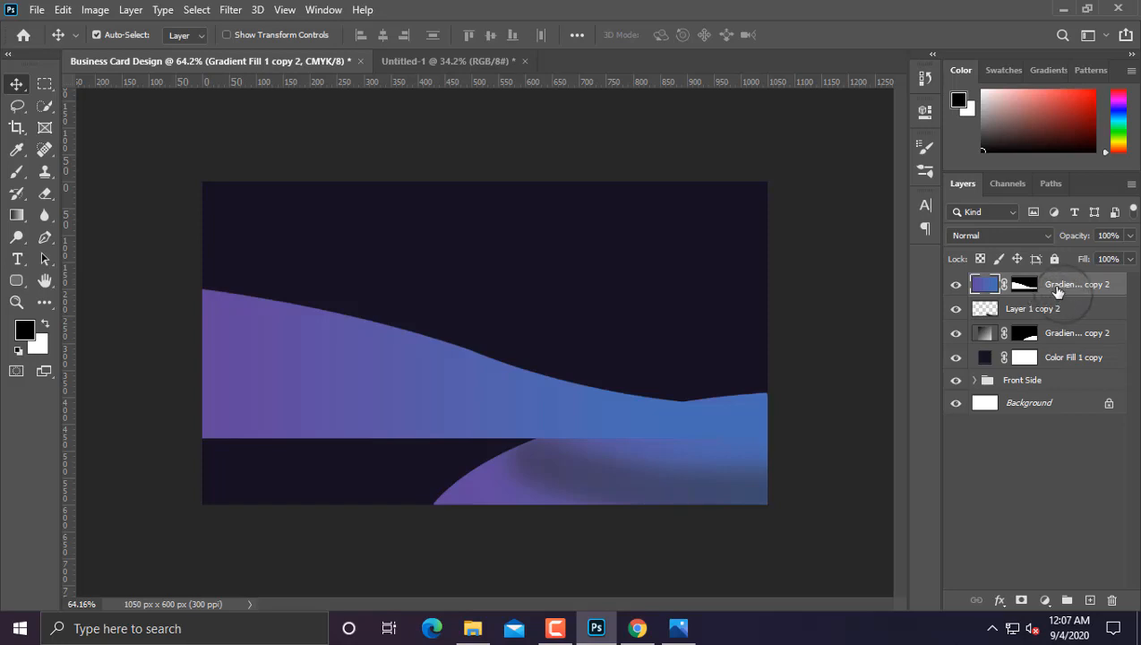
Step: Try to delete the layer mask of Gradient Fill 1 copy 2, and undo the deletion
left_click_drag(1037, 291, 1005, 280)
left_click_drag(979, 310, 1053, 280)
left_click(1026, 289)
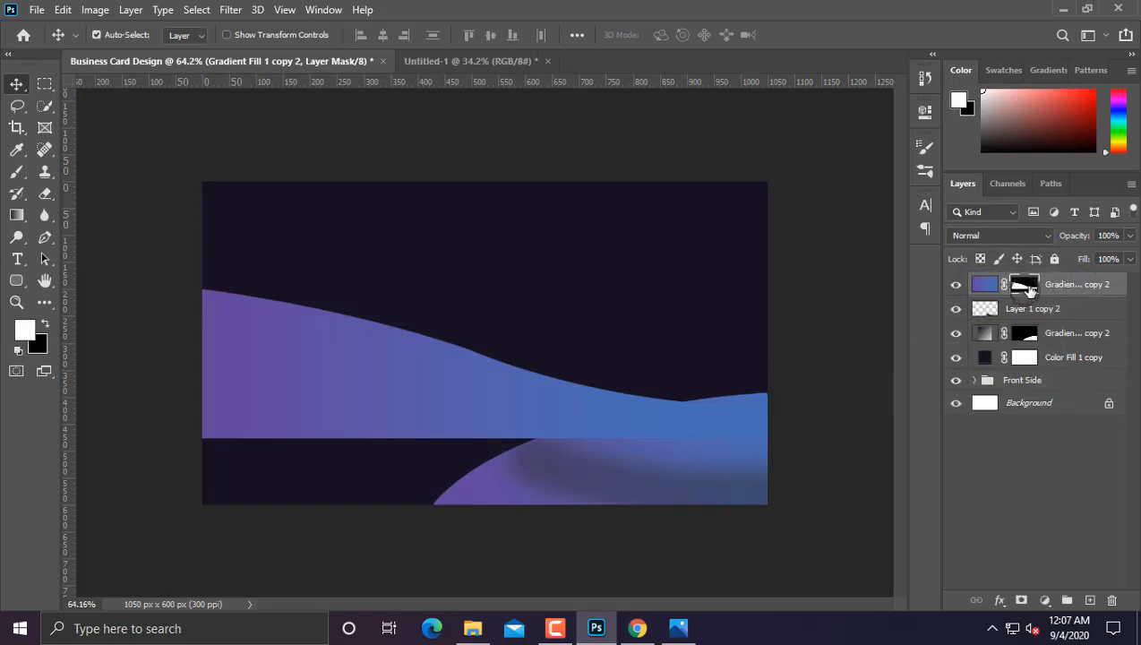
right_click(1026, 288)
left_click(1030, 319)
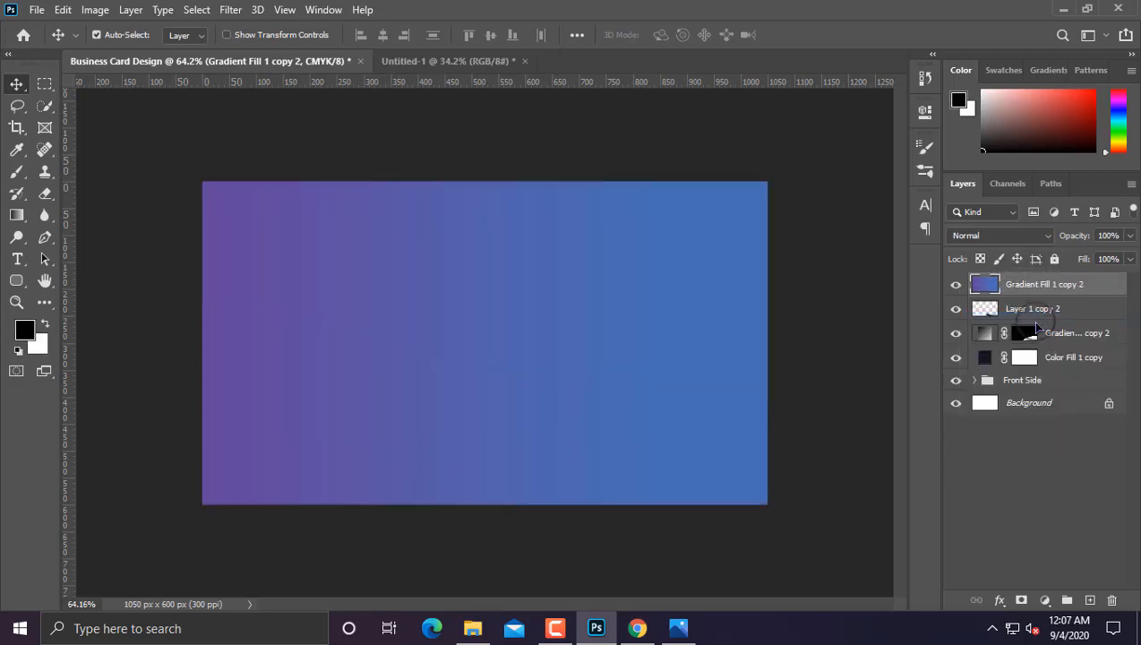
key("ctrl+z")
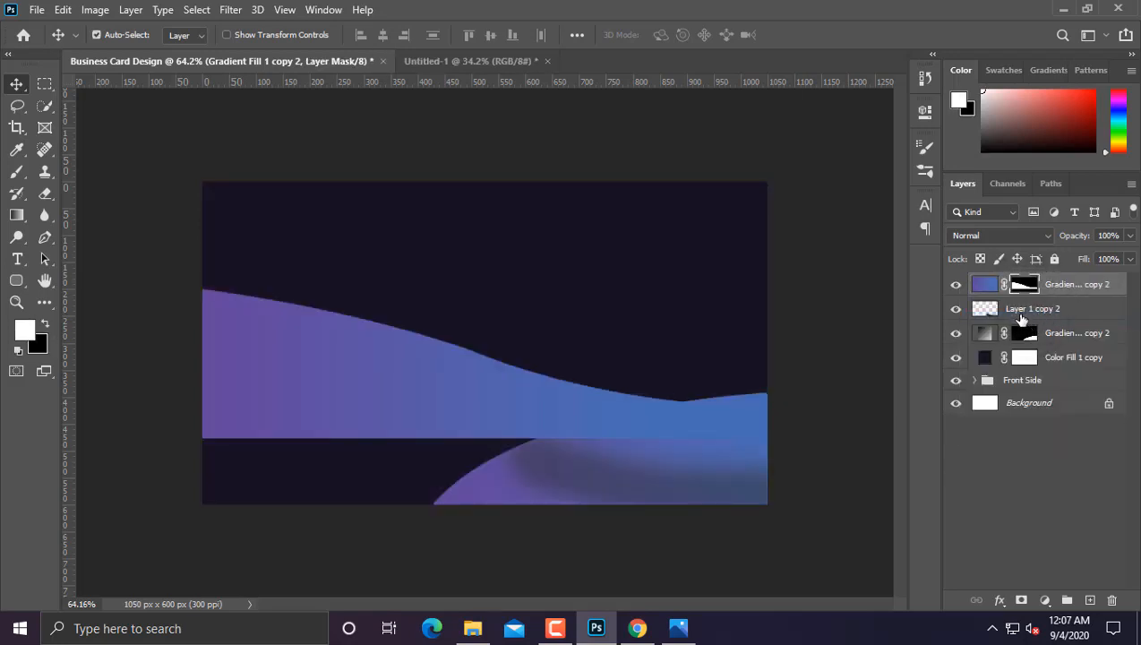
Step: Load the Gradient Fill 1 copy 2 mask as a selection, fill it with black on a new layer using the Paint Bucket, and deselect
key("w")
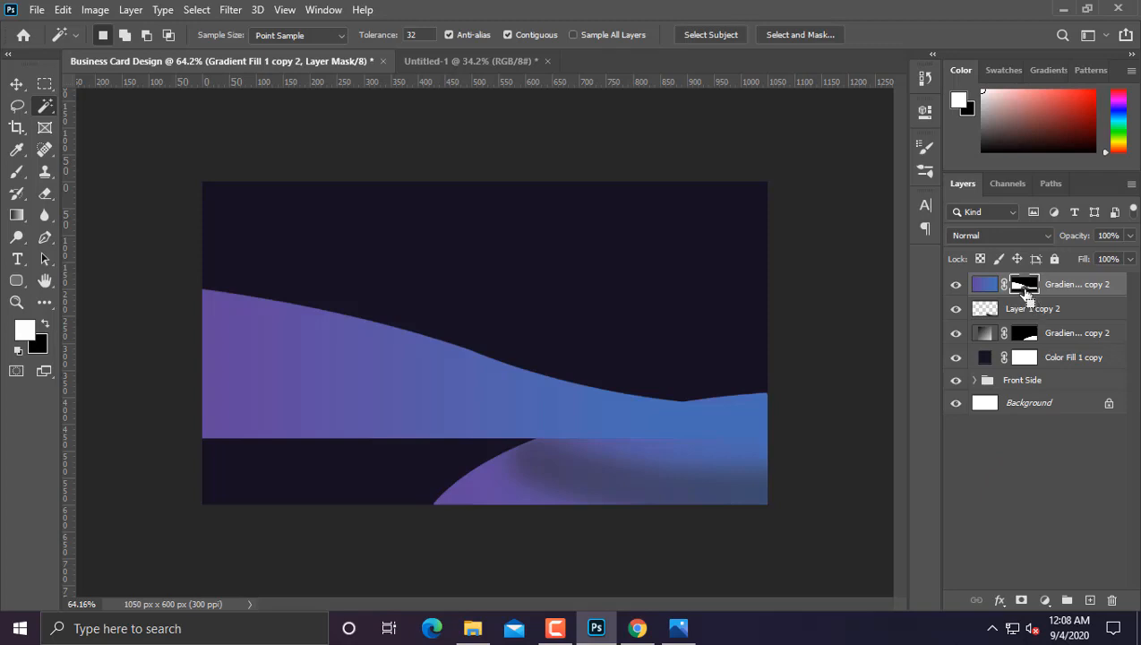
left_click(1028, 296, "ctrl")
left_click(1089, 600)
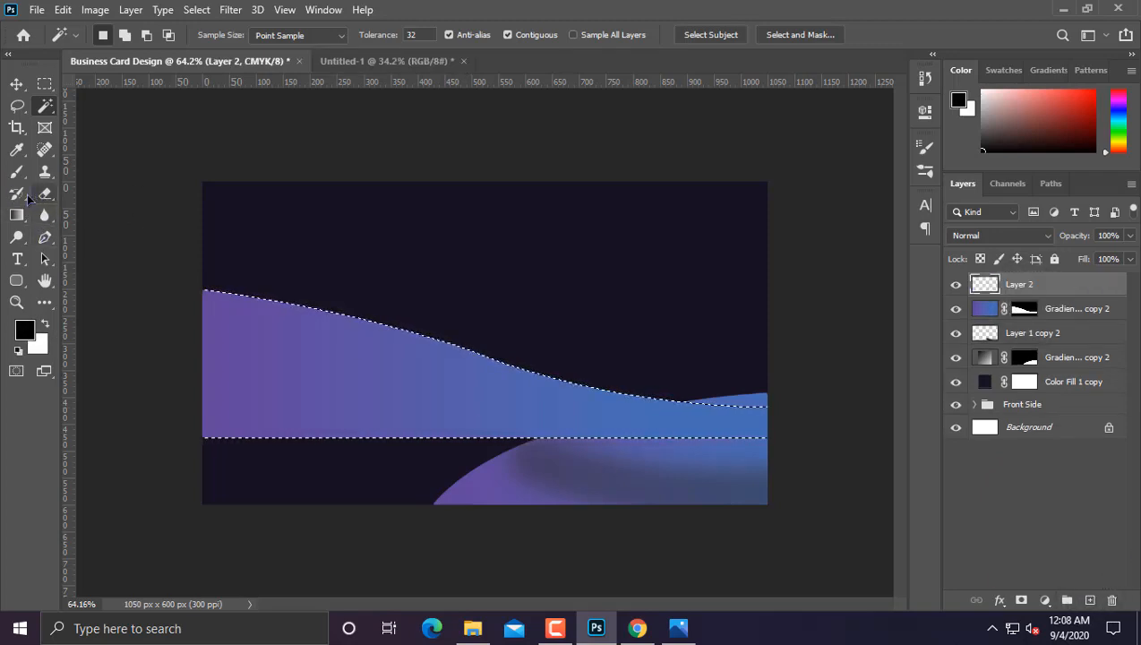
left_click(16, 215)
left_click(90, 230)
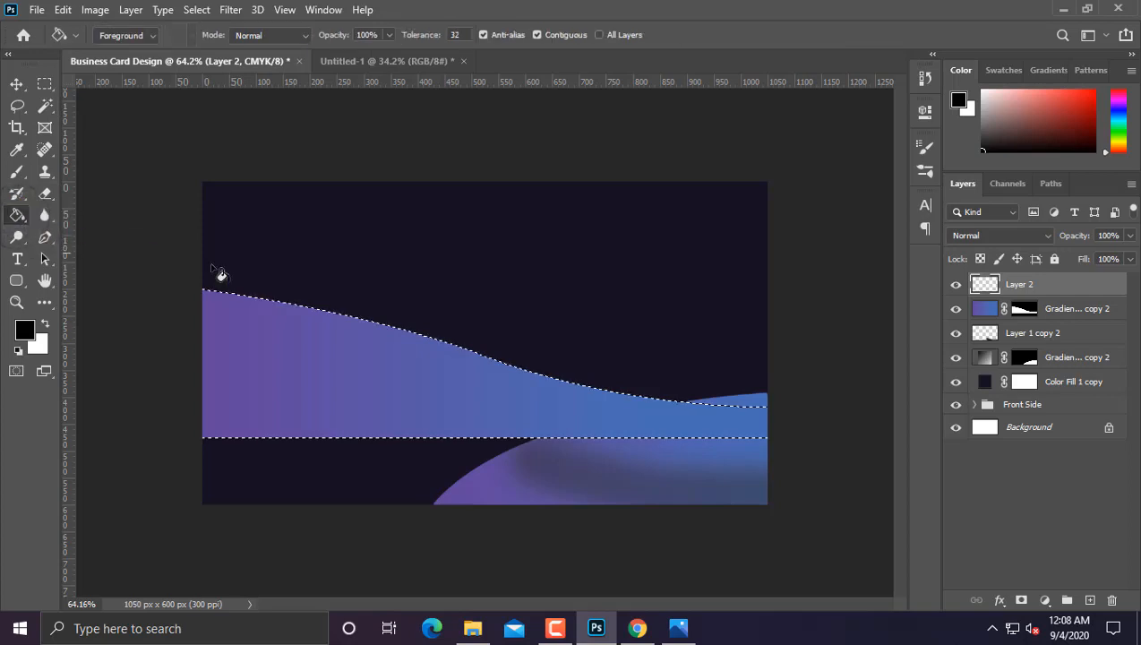
left_click(307, 350)
key("ctrl+d")
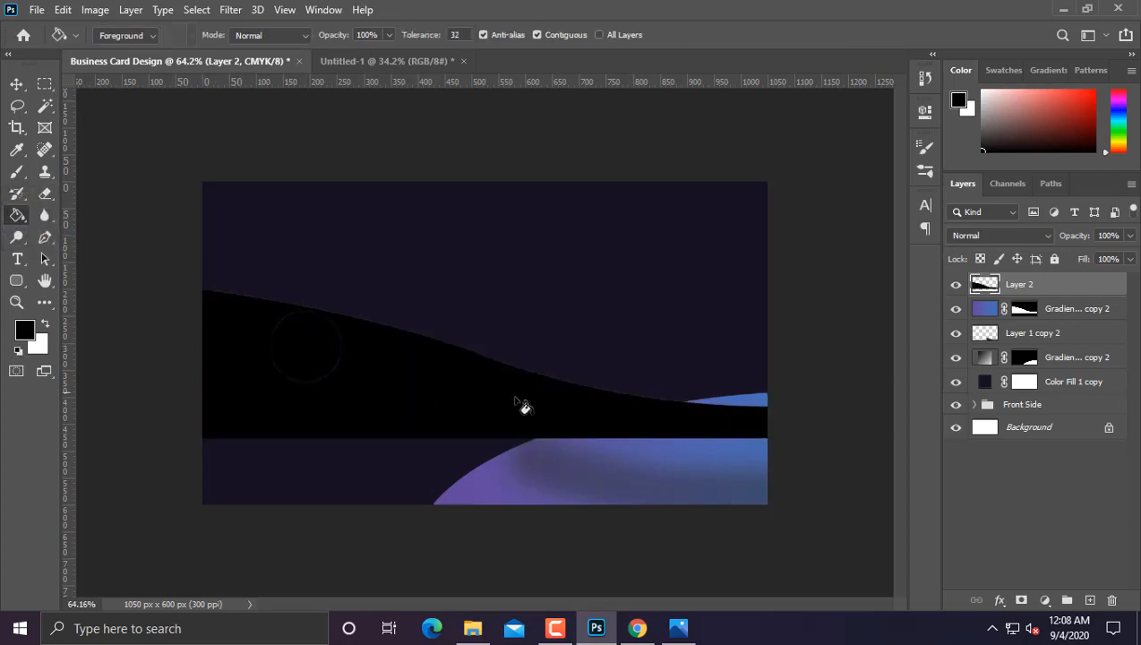
Step: Marquee-select the full-width strip at the card's lower edge, fill it with black on Layer 2, and deselect
left_click(46, 85)
left_click_drag(193, 424, 779, 507)
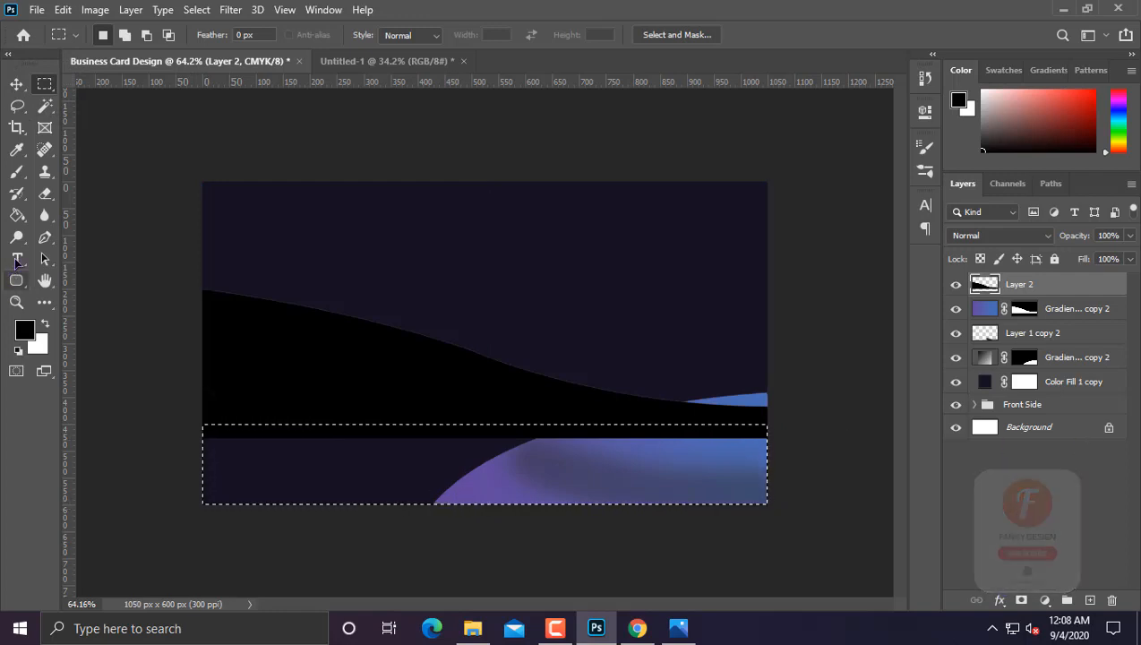
key("g")
left_click(438, 476)
key("ctrl+d")
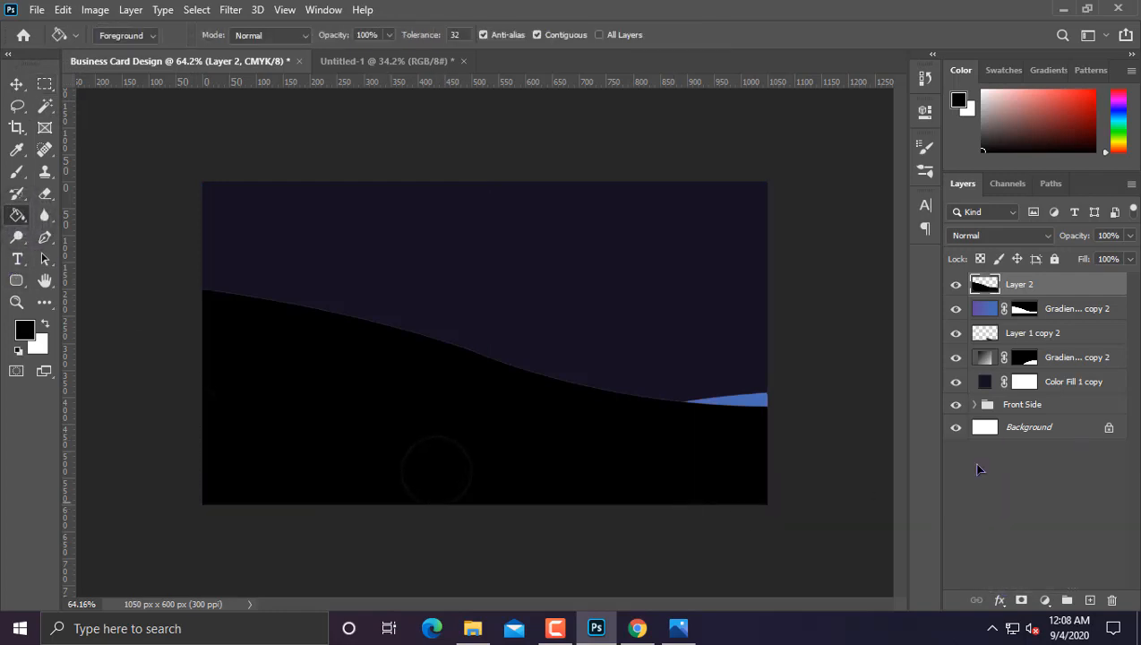
Step: Delete the Gradient Fill 1 copy 2 layer holding the old wave and select Layer 2
left_click(1082, 309)
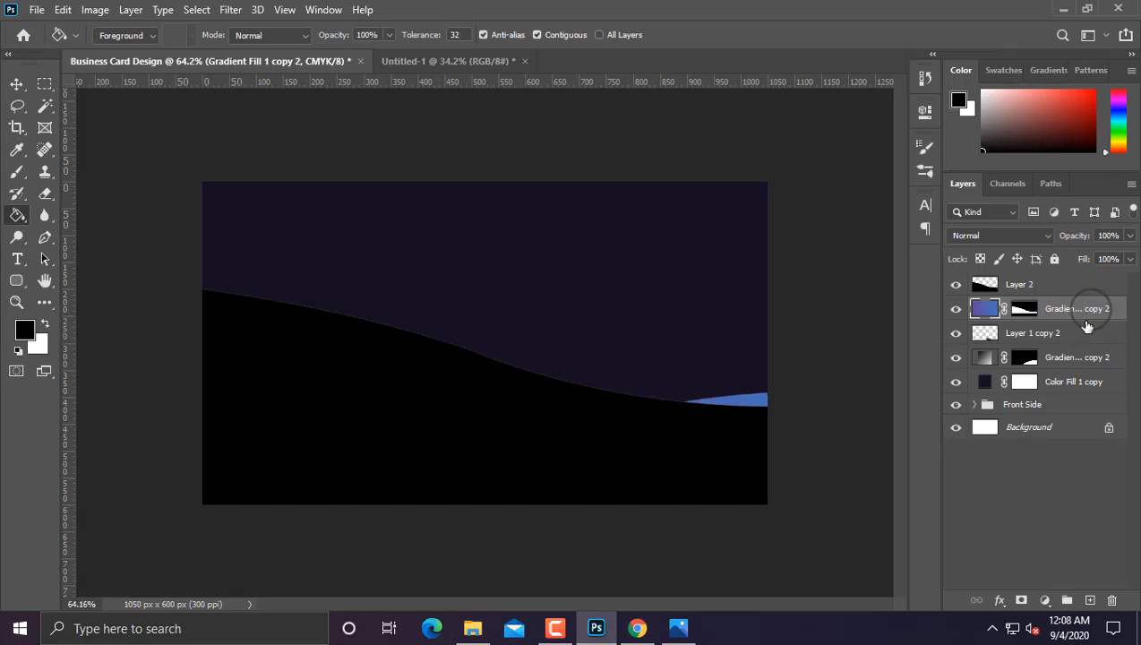
key("Delete")
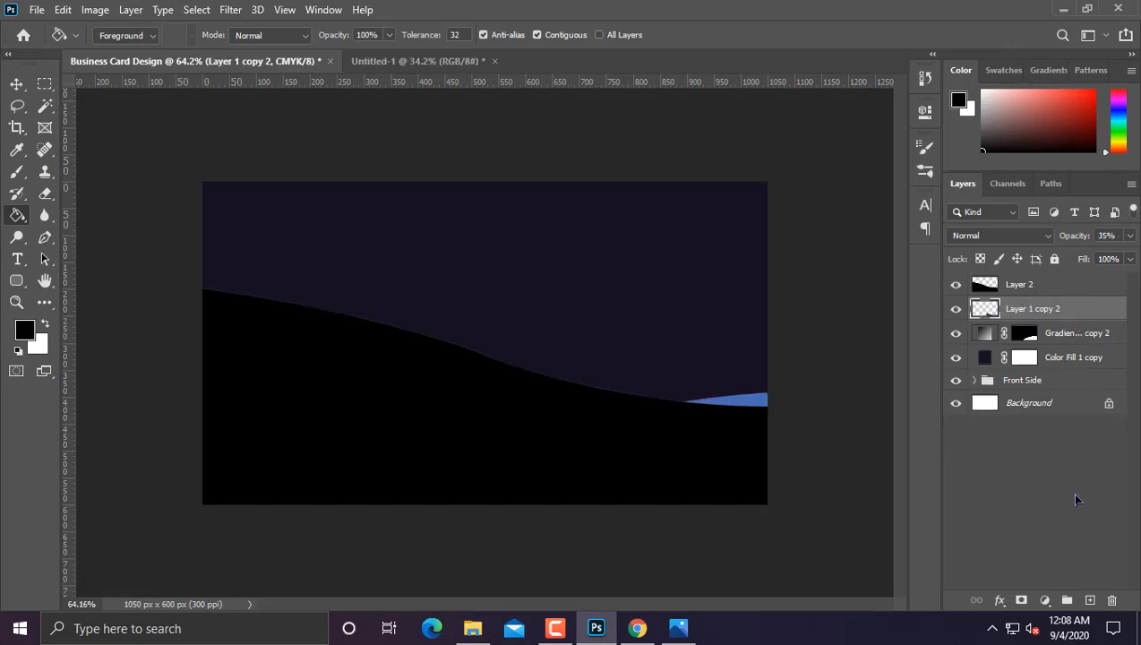
left_click(1024, 284)
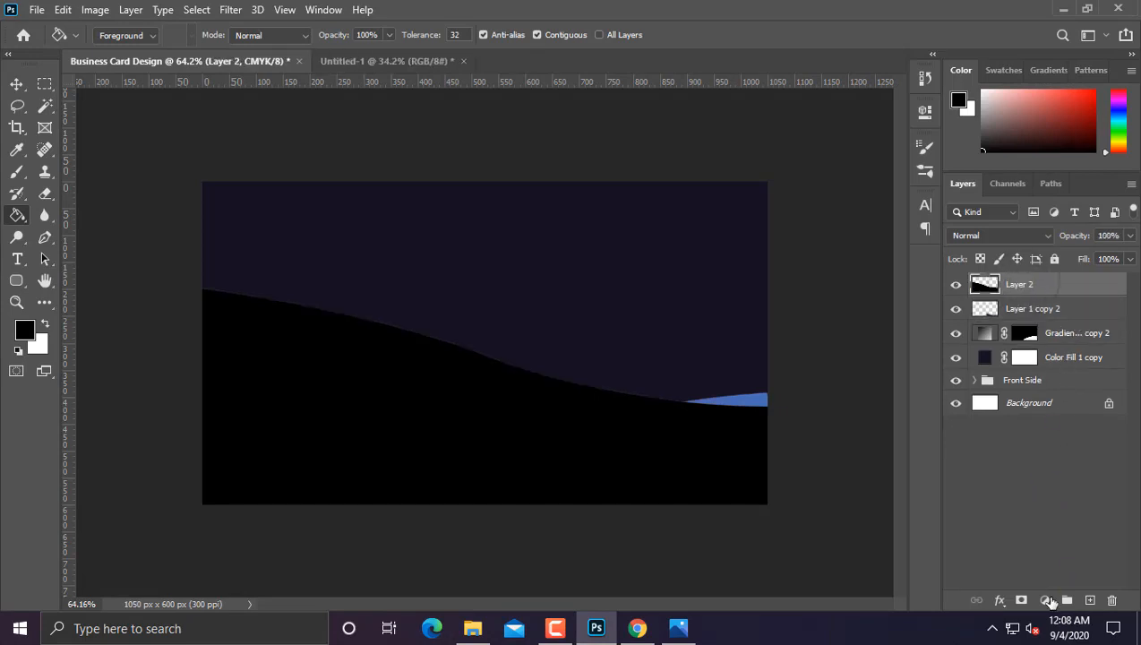
left_click(1045, 599)
left_click(1037, 316)
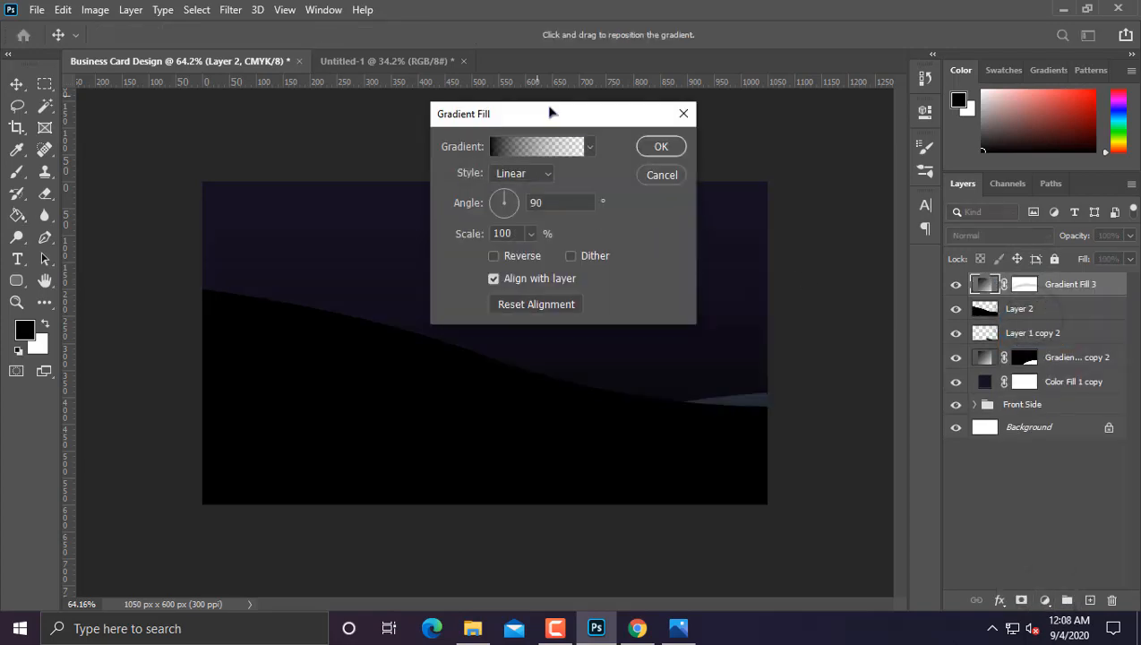
left_click(589, 144)
left_click(587, 144)
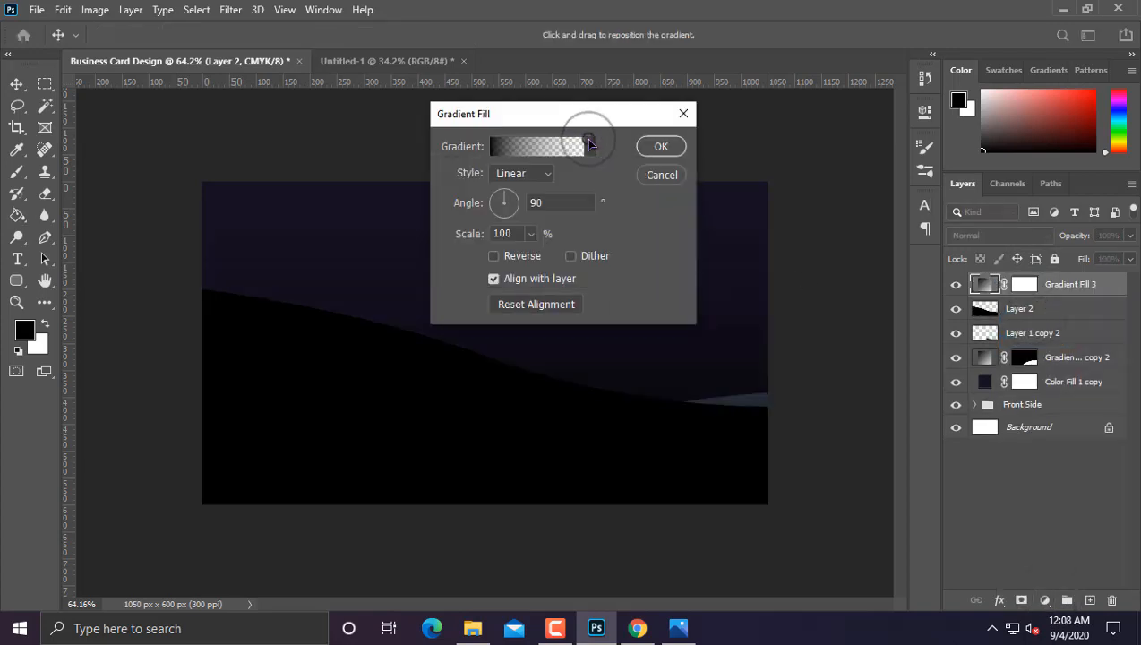
left_click(661, 175)
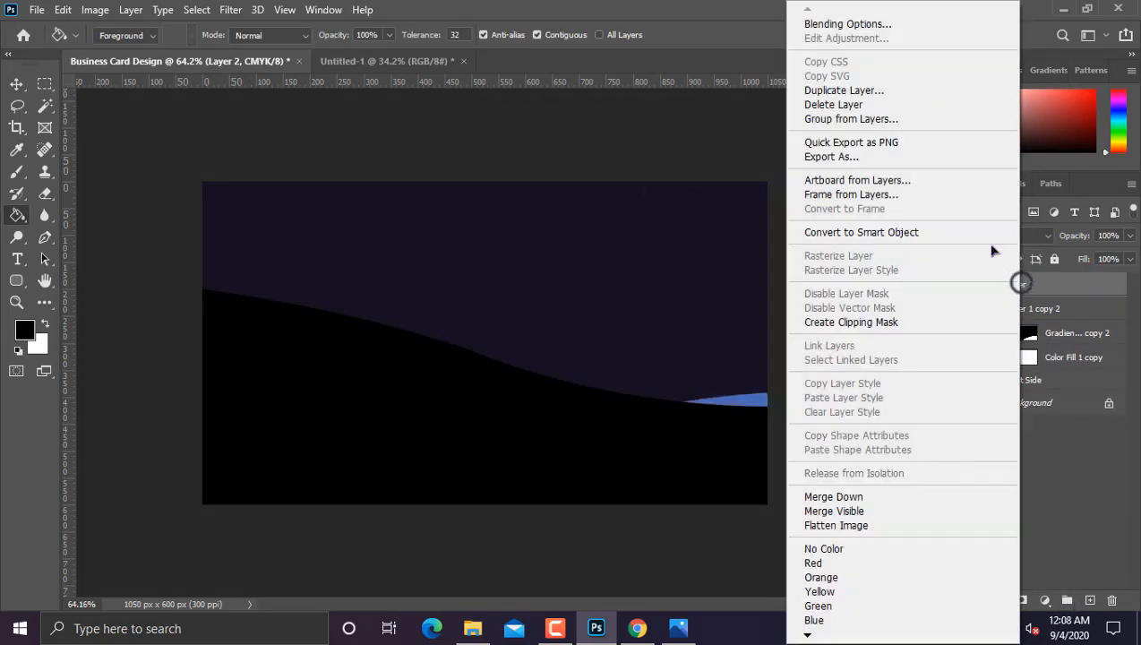
Step: Add a Gradient Overlay to Layer 2 with the purple-to-blue Blue_24 gradient, linear style, 90° angle and 100% scale
right_click(1018, 284)
left_click(829, 24)
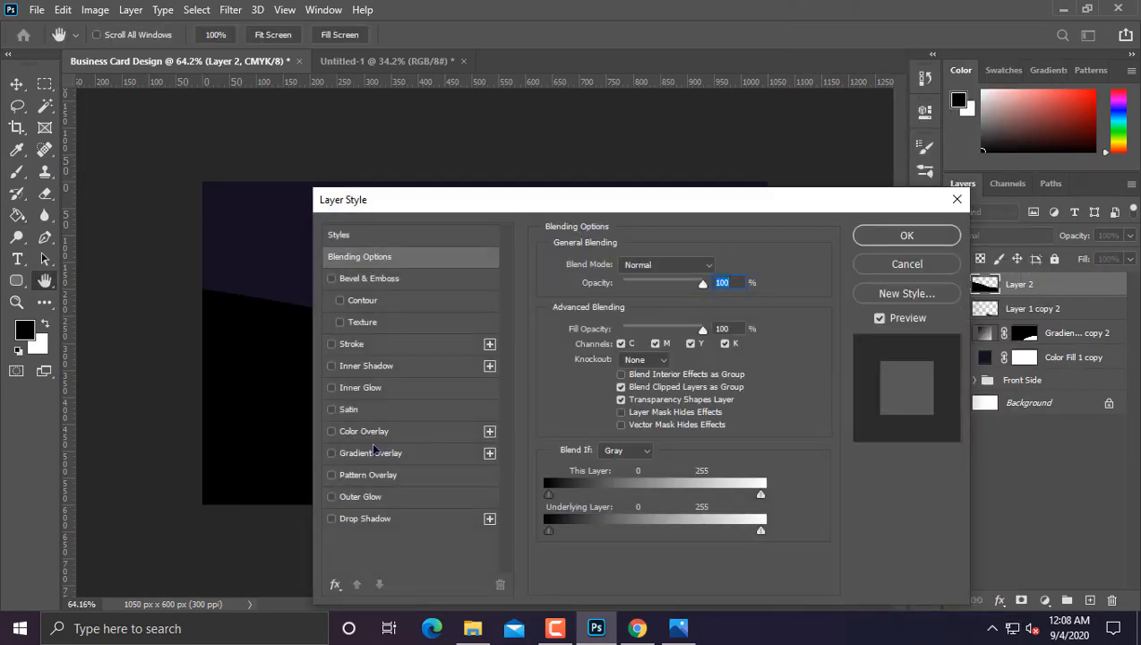
left_click(373, 453)
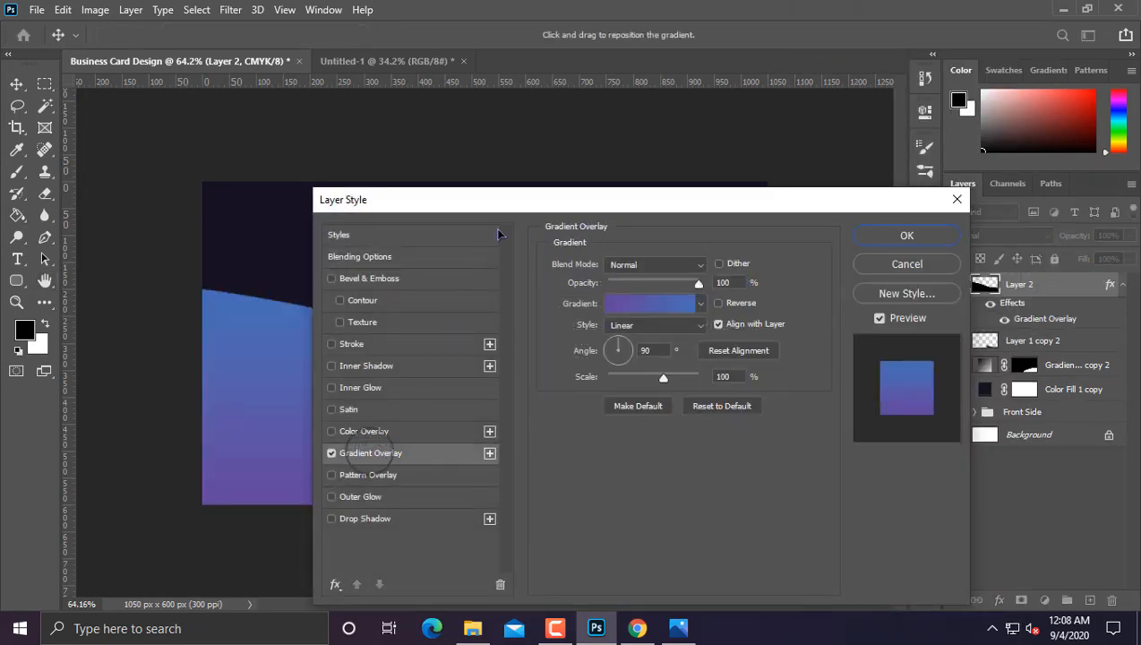
left_click_drag(592, 198, 721, 167)
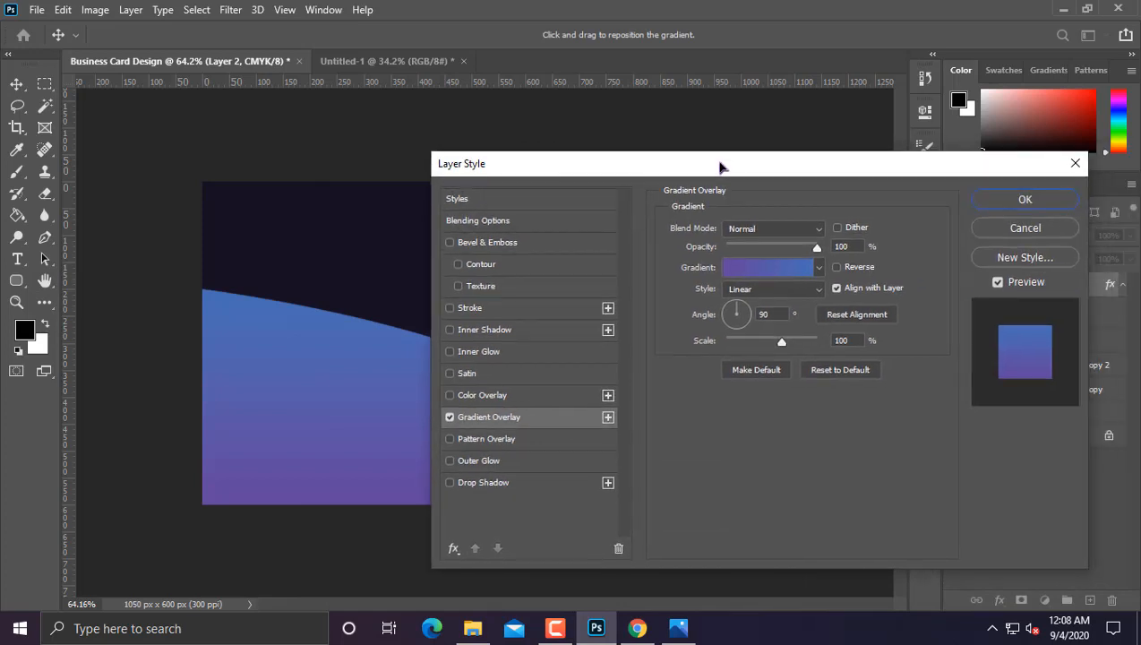
left_click(763, 271)
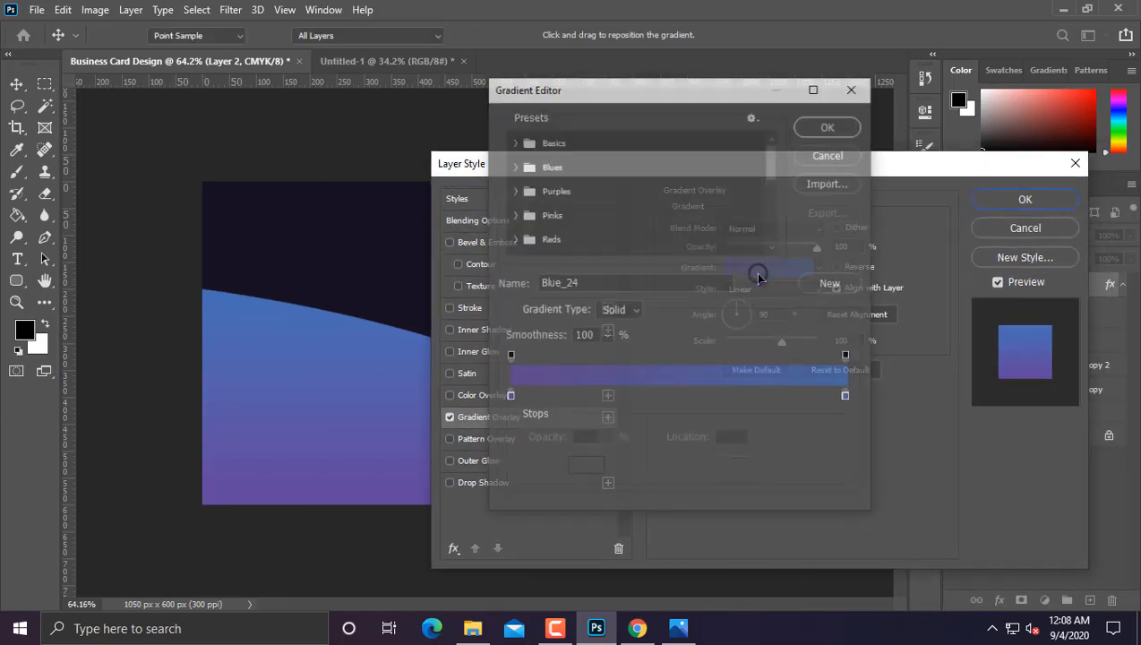
left_click(829, 126)
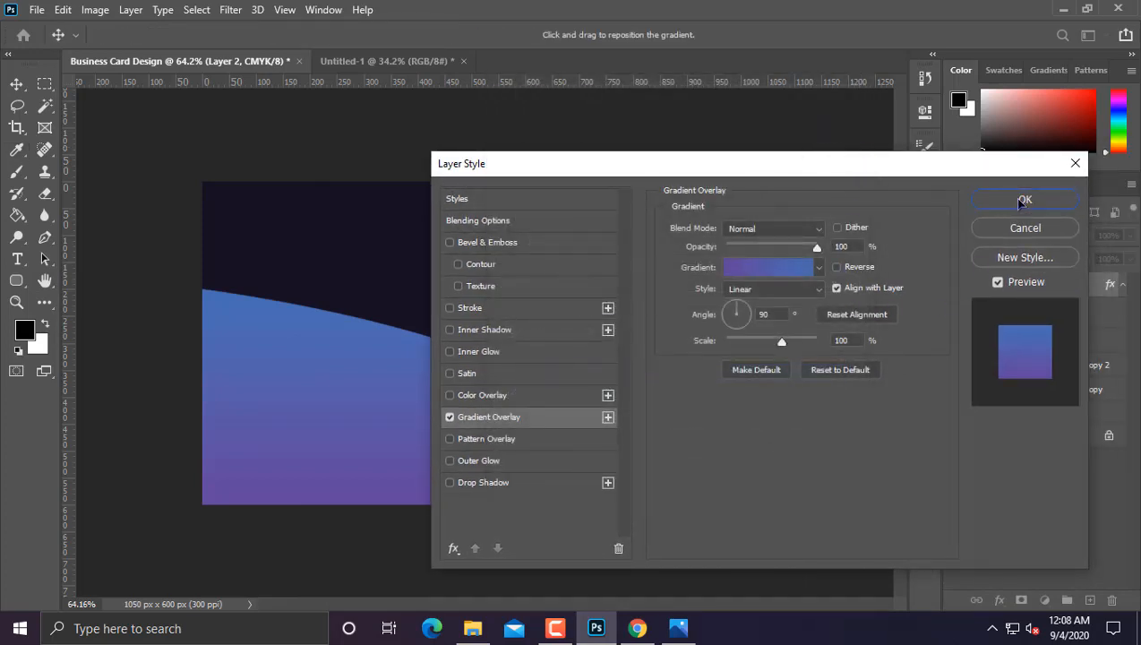
left_click(763, 269)
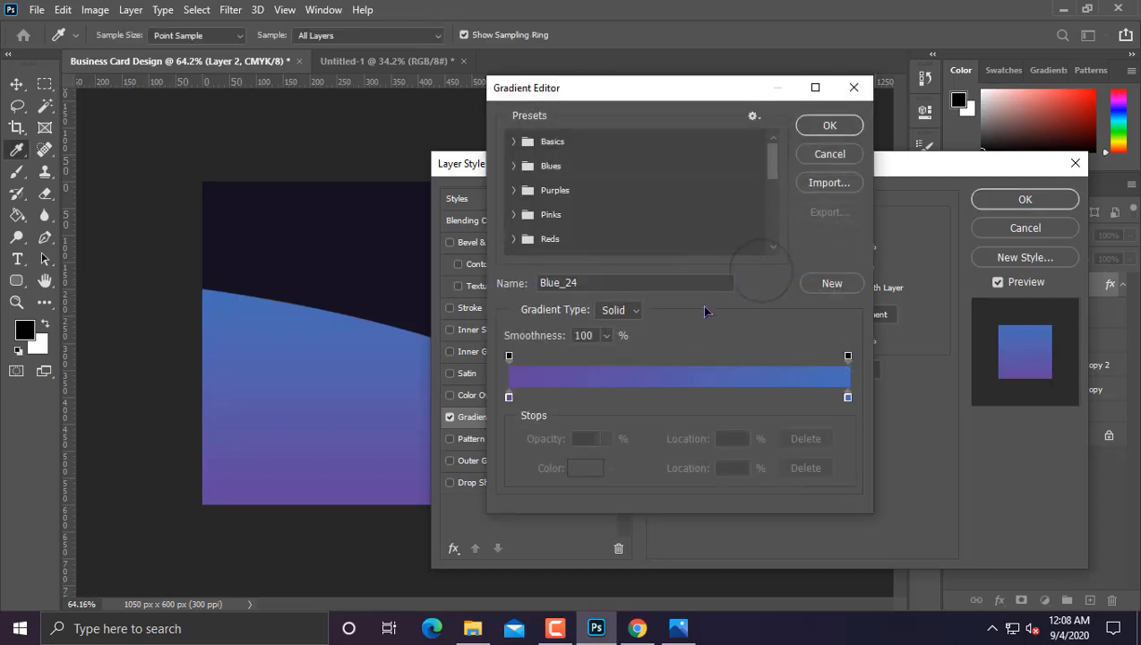
left_click(822, 126)
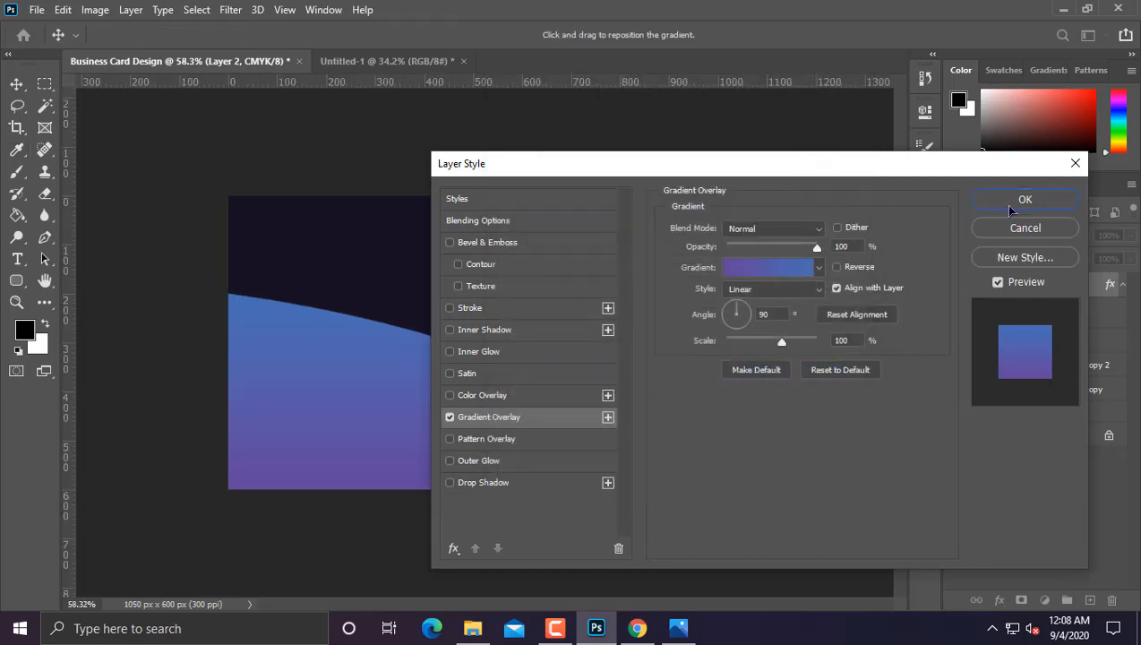
left_click(1024, 200)
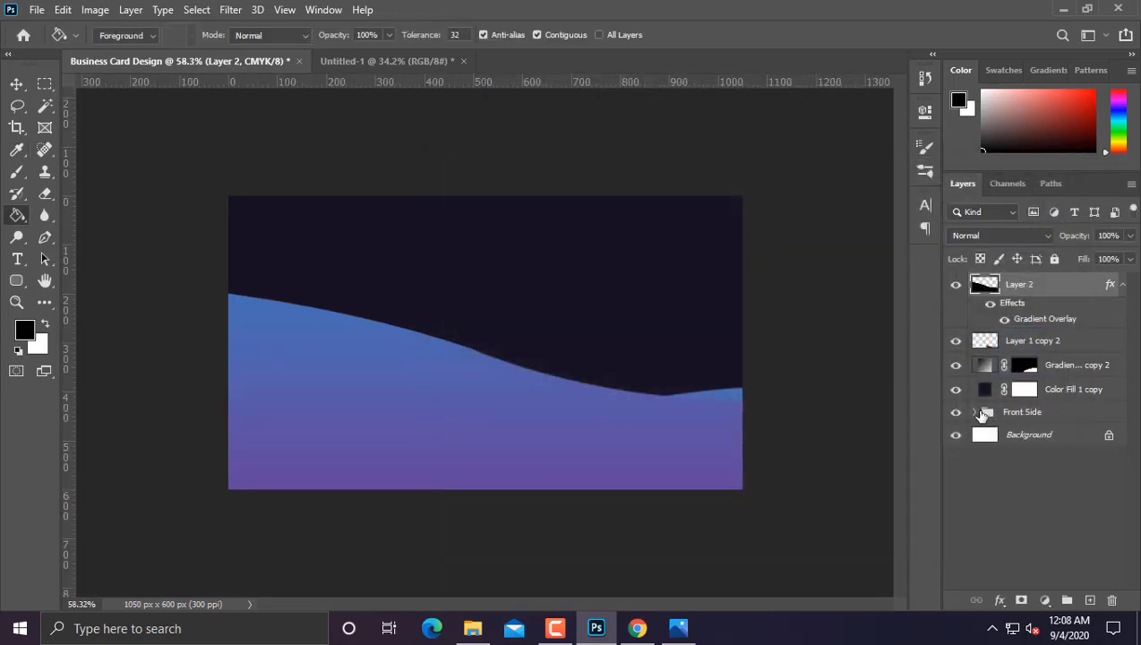
Step: Expand the Front Side group and check the gradient settings of its Gradient Fill 1 layer
left_click(979, 412)
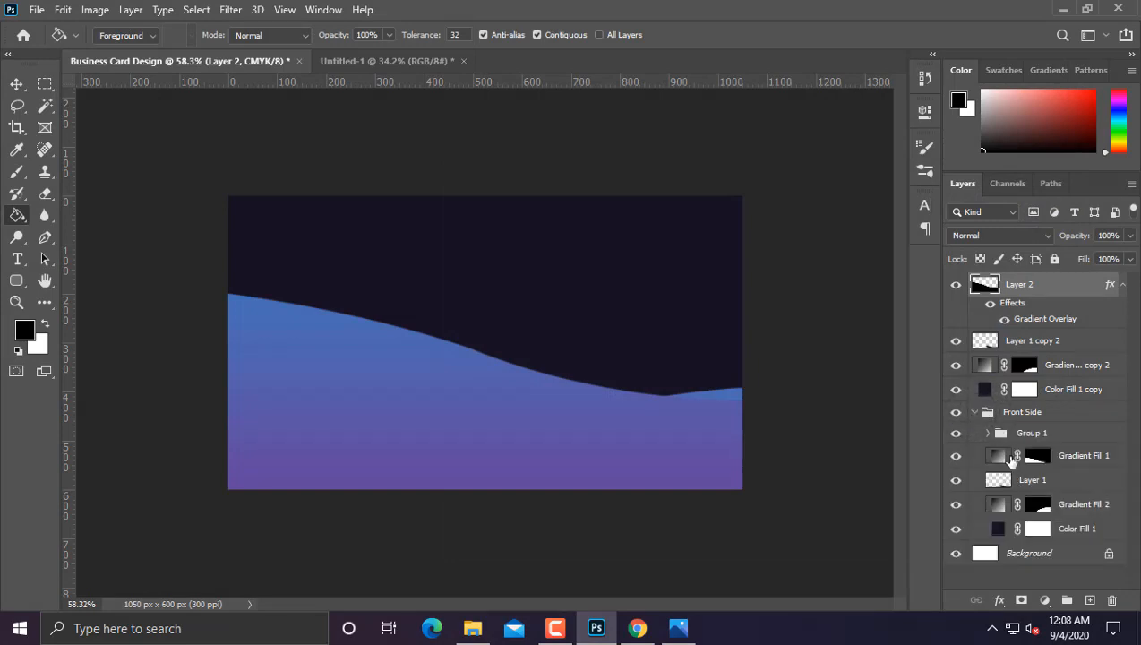
double_click(998, 457)
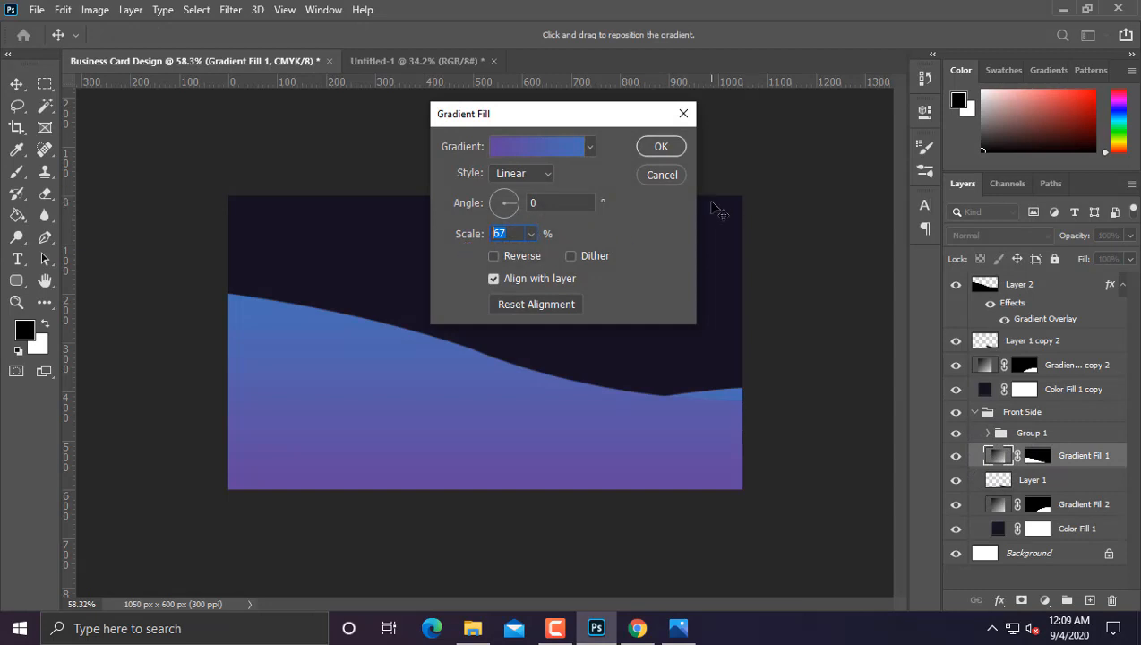
left_click(670, 151)
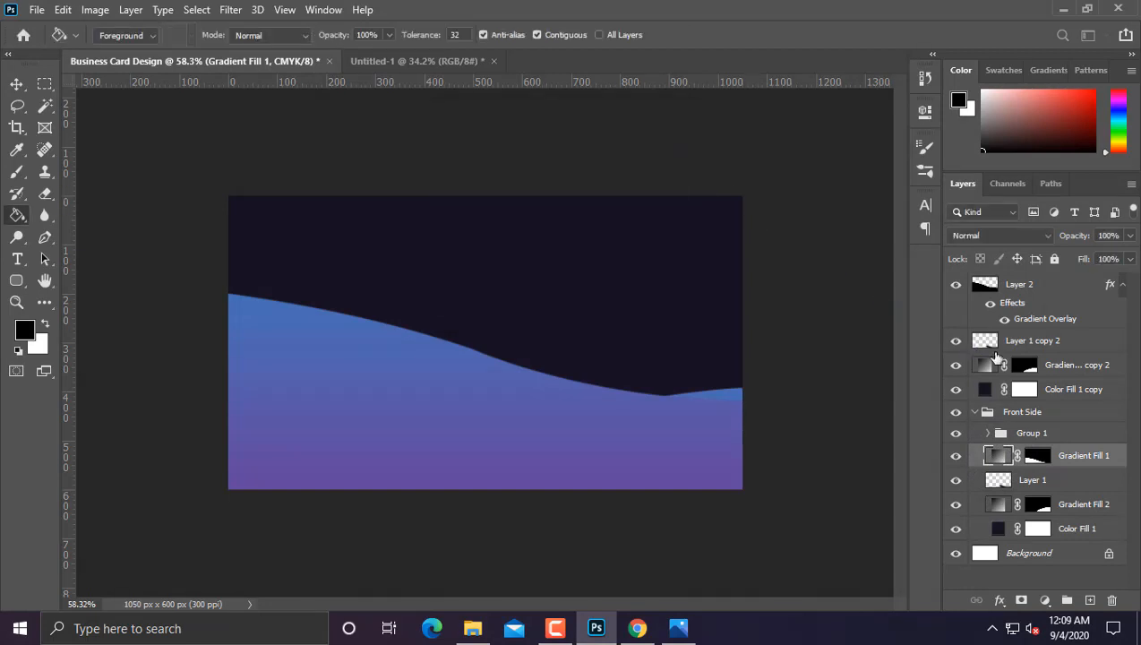
Step: Set the angle of Layer 2's Gradient Overlay to 67° and select the Layer 1 copy 2 shadow layer
double_click(1012, 304)
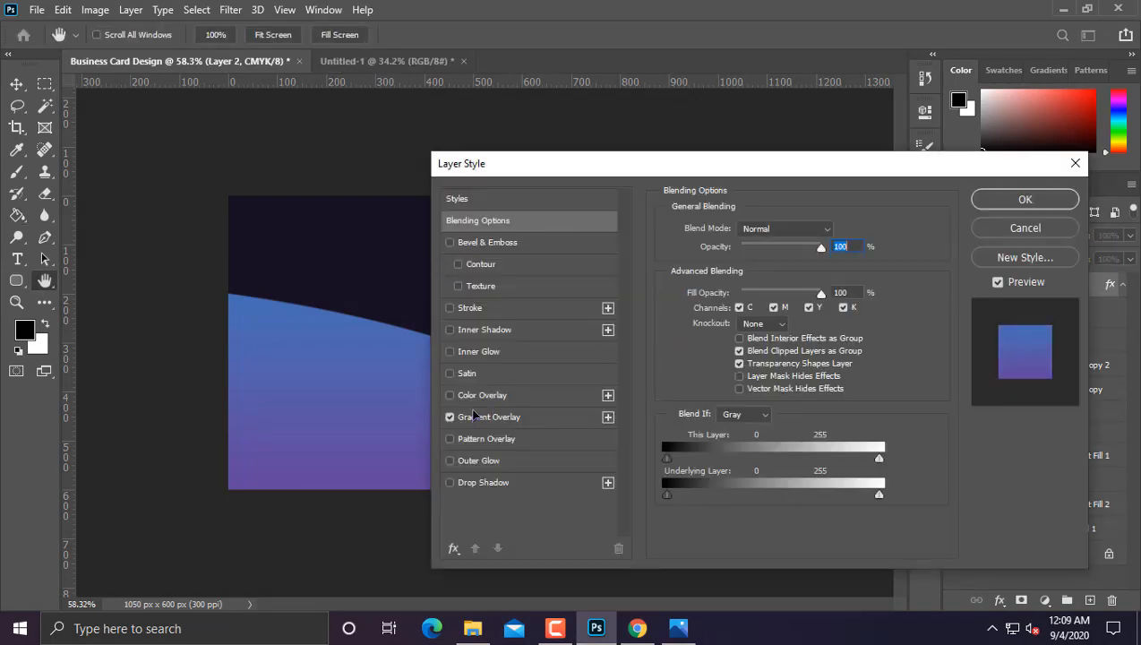
left_click(480, 417)
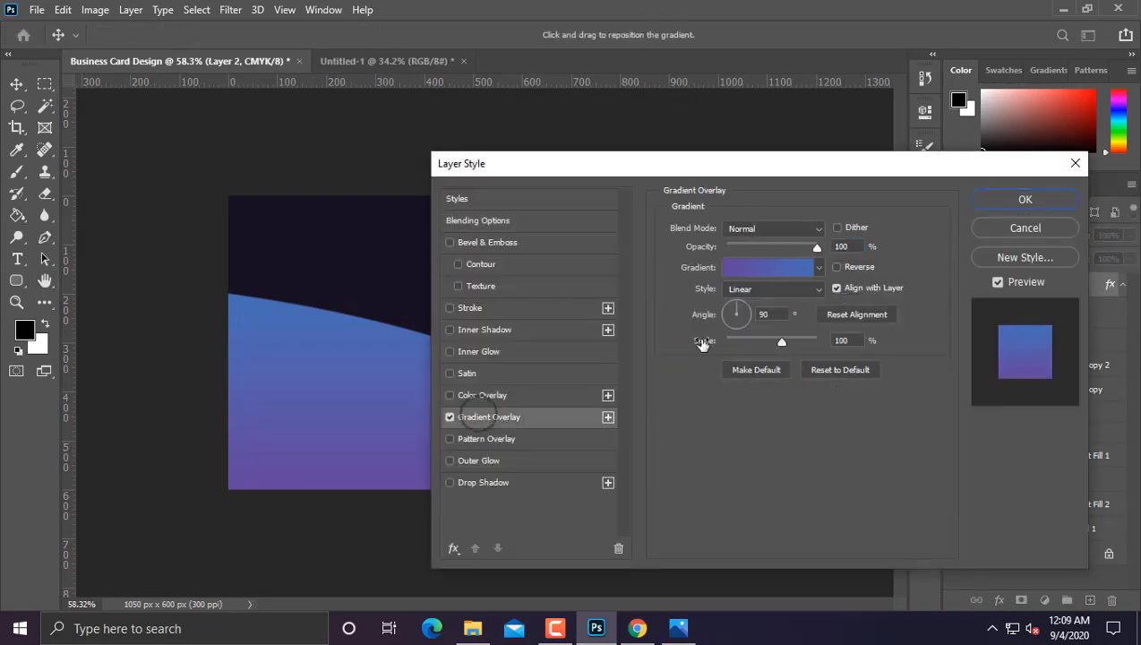
left_click(770, 314)
type("67")
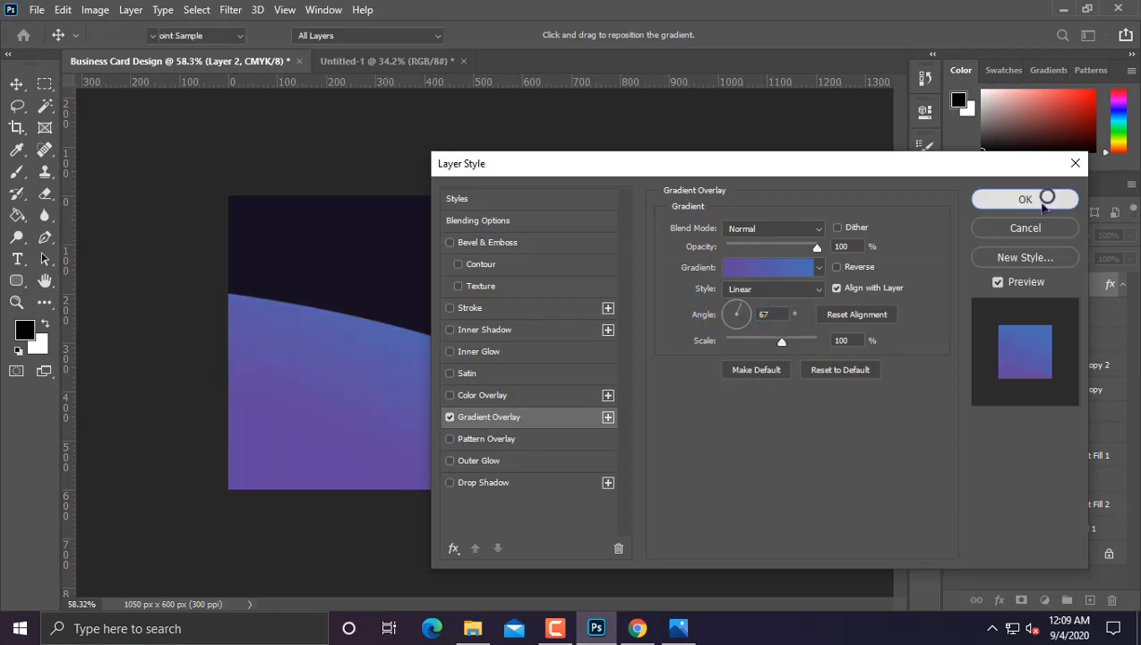
left_click(1044, 201)
left_click(1039, 347)
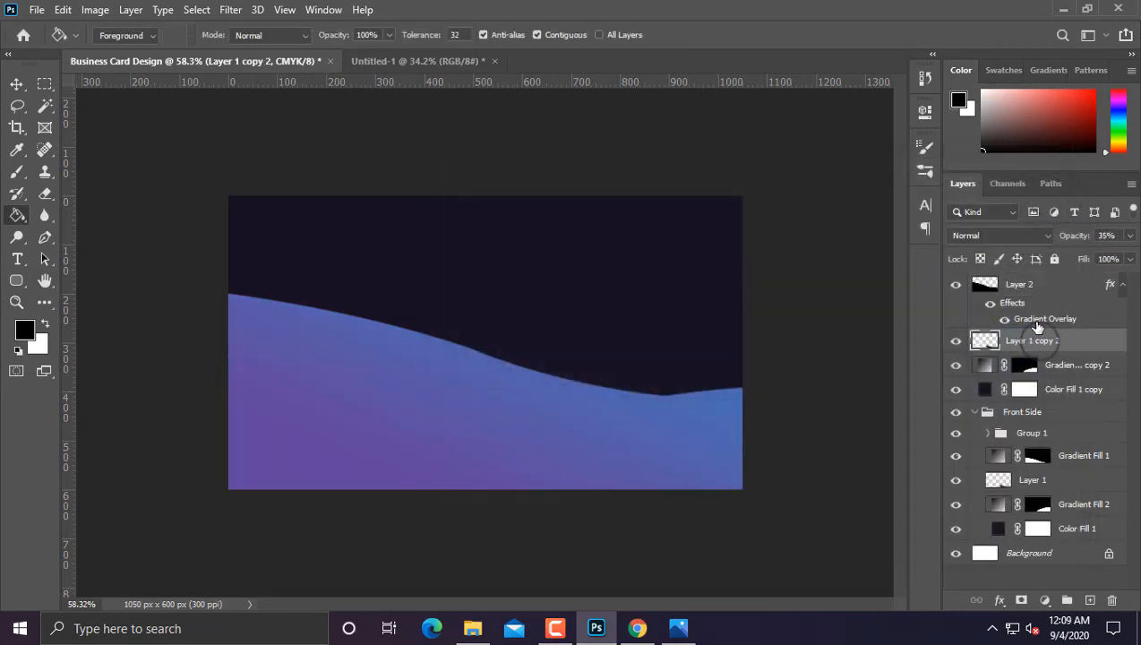
Step: Restack the layers so that Layer 2 sits above the Gradient Fill 2 copy 2 and Layer 1 copy 2 layers
left_click_drag(1019, 286, 1052, 279)
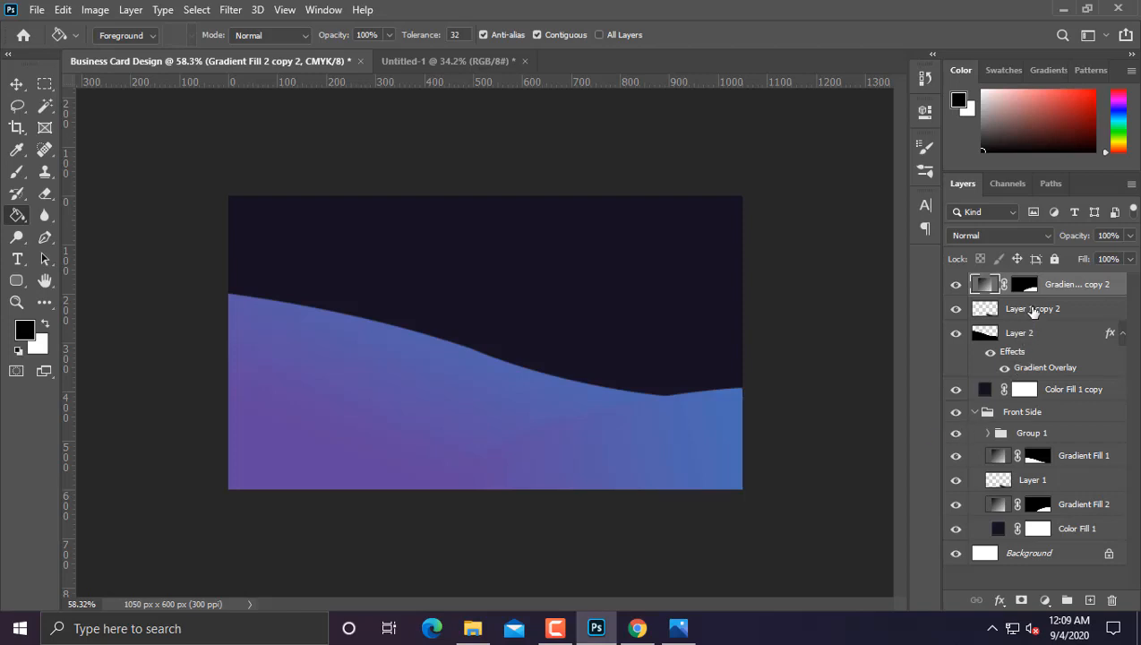
left_click(1033, 310, "shift")
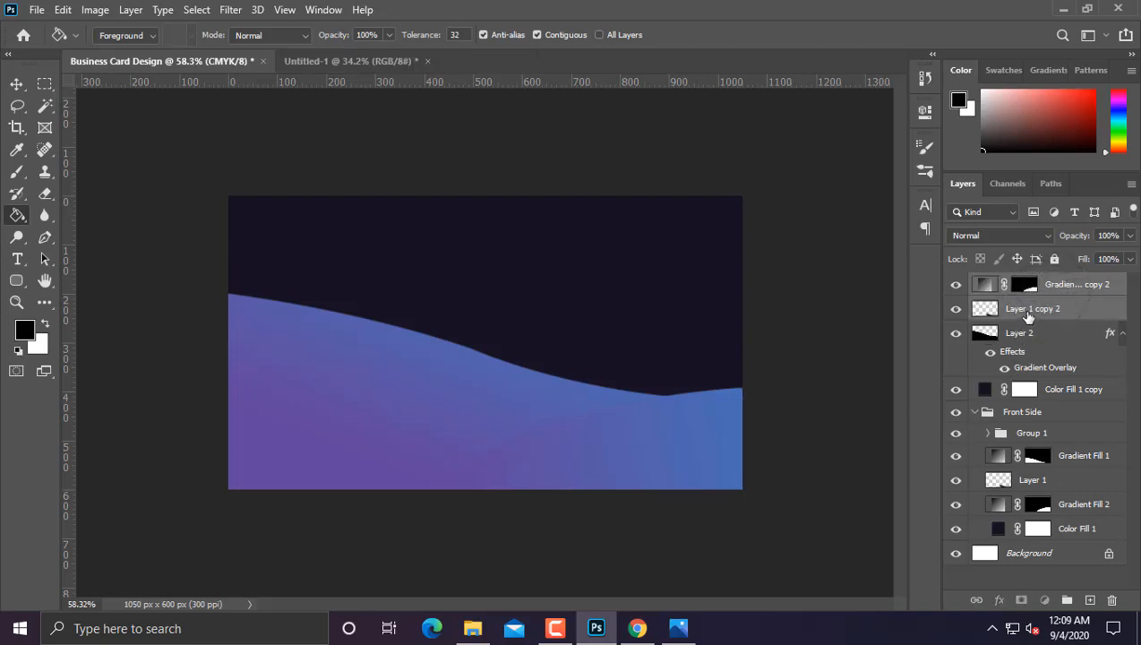
left_click_drag(1027, 335, 1028, 345)
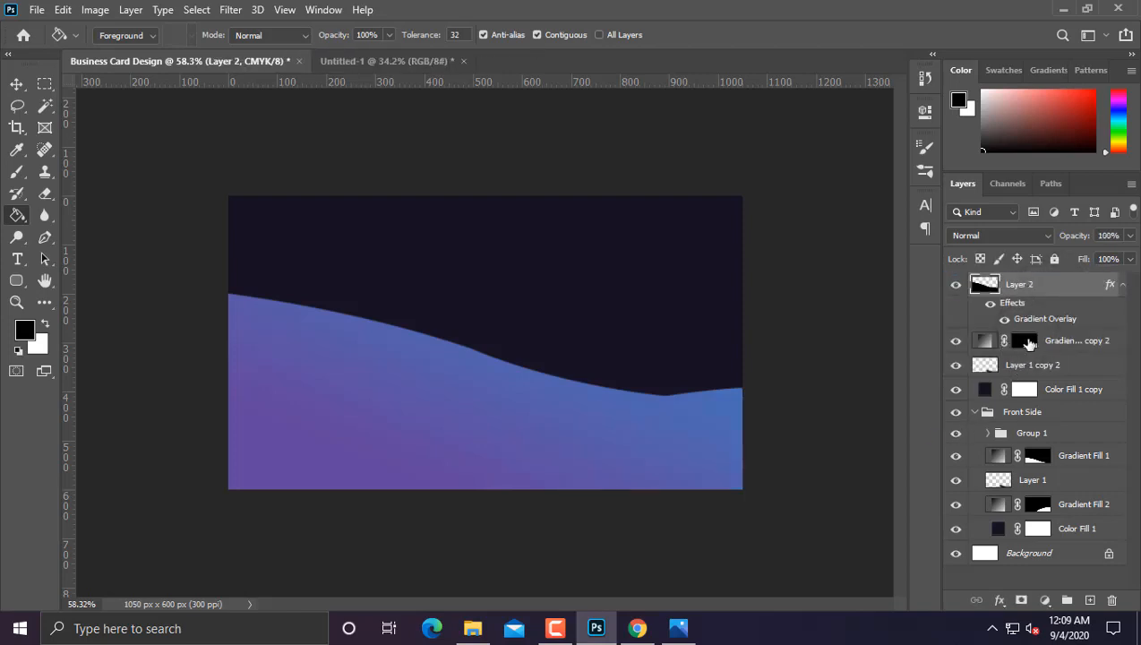
Step: Move the Gradient Fill 2 copy 2 and Layer 1 copy 2 layers up together so the small wave rises behind Layer 2
left_click(1046, 346)
left_click(1028, 367, "shift")
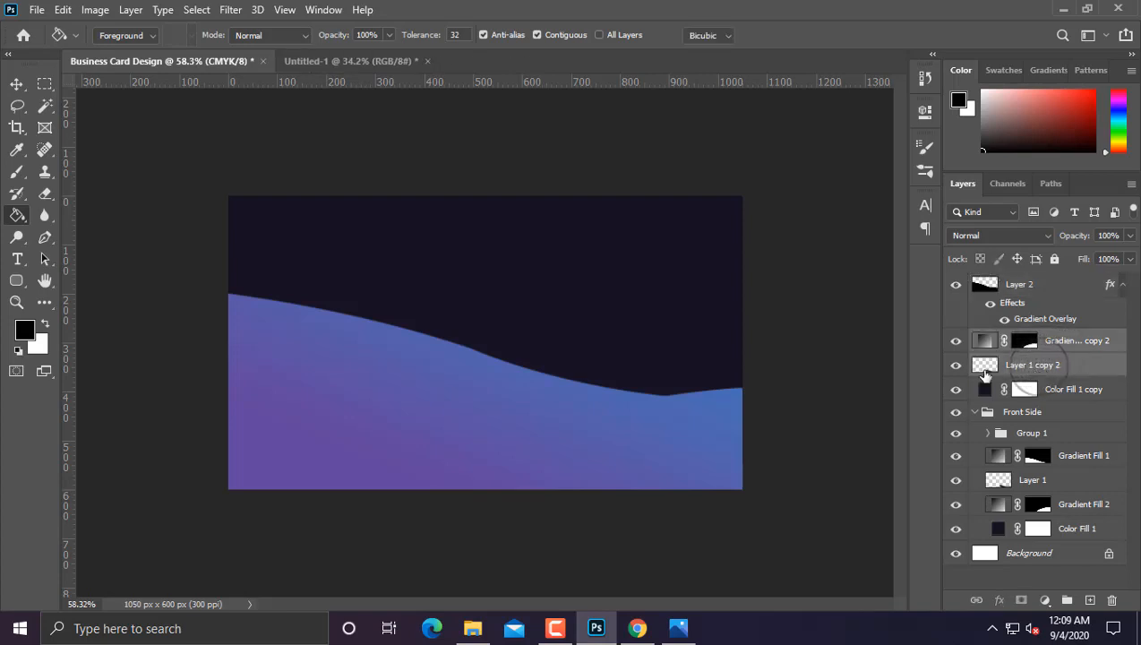
key("ctrl+t")
left_click_drag(737, 442, 747, 350)
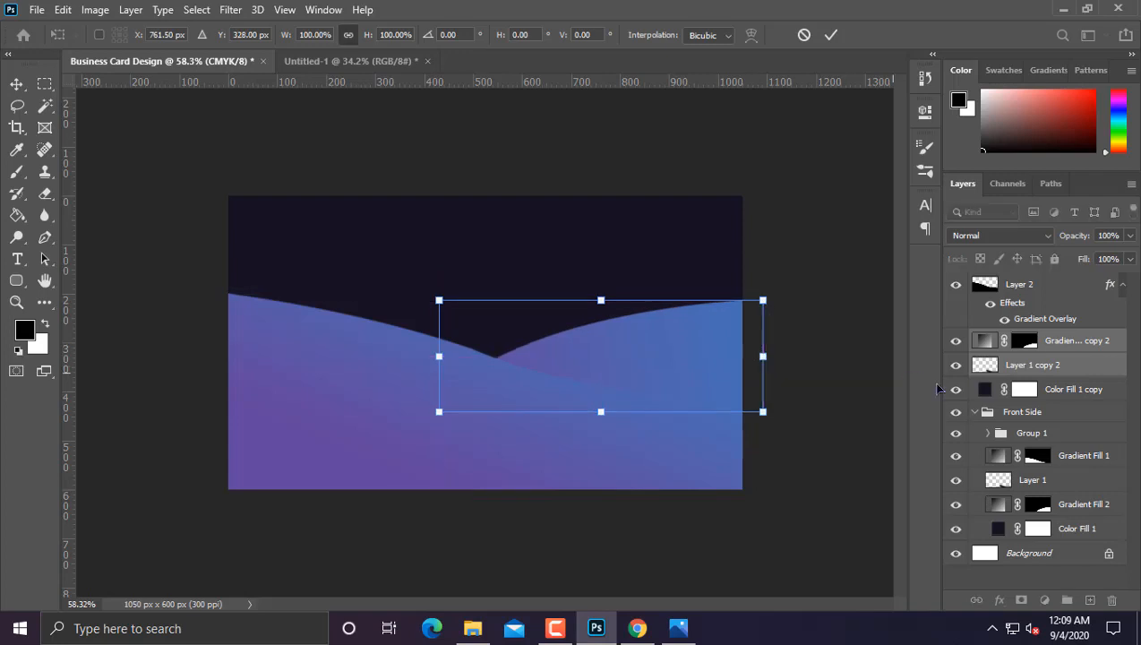
key("Return")
Step: Place the Layer 1 copy 2 shadow above the Gradient Fill 2 copy 2 layer and nudge it slightly over the small wave
left_click(1075, 366)
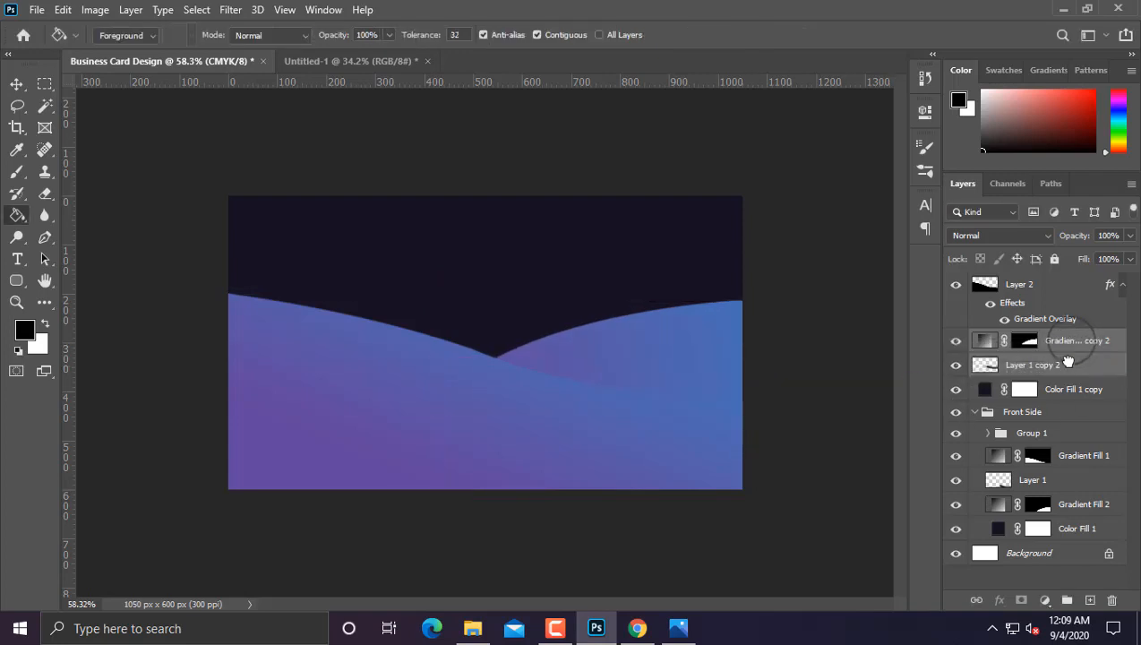
left_click_drag(1072, 369, 1071, 335)
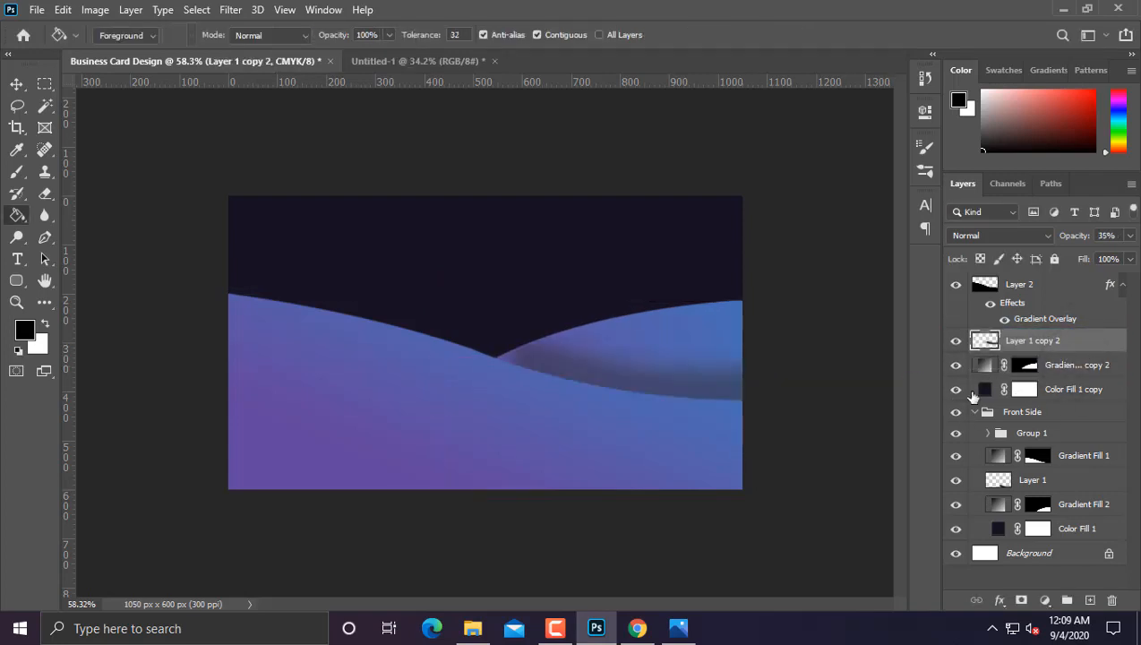
key("ctrl+t")
left_click_drag(667, 371, 672, 364)
Step: Move the small wave and its Layer 1 copy 2 shadow down together to Y 362.5 px
left_click(1060, 364, "shift")
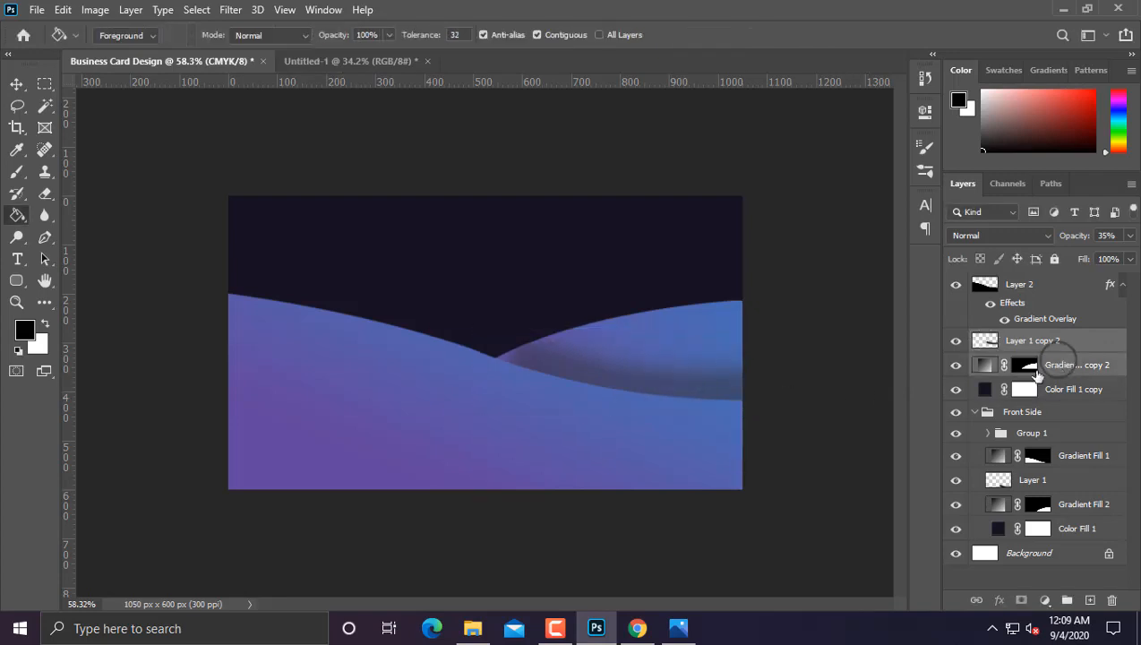
key("ctrl+t")
key("ctrl+plus")
scroll(670, 385, "up", 2)
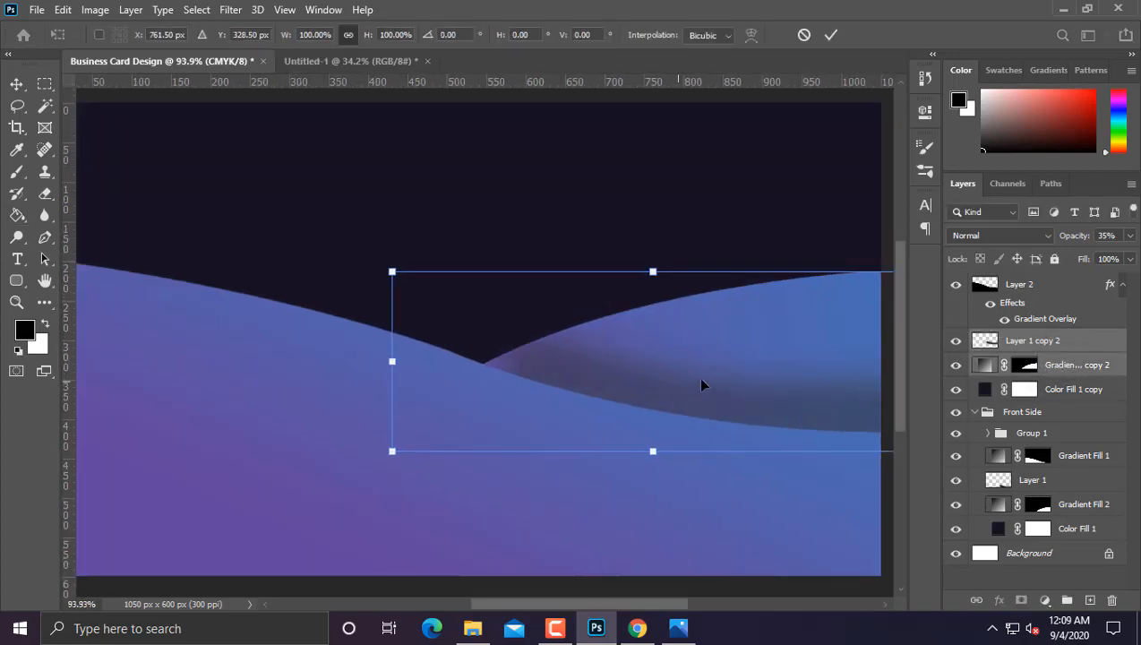
key("Return")
key("g")
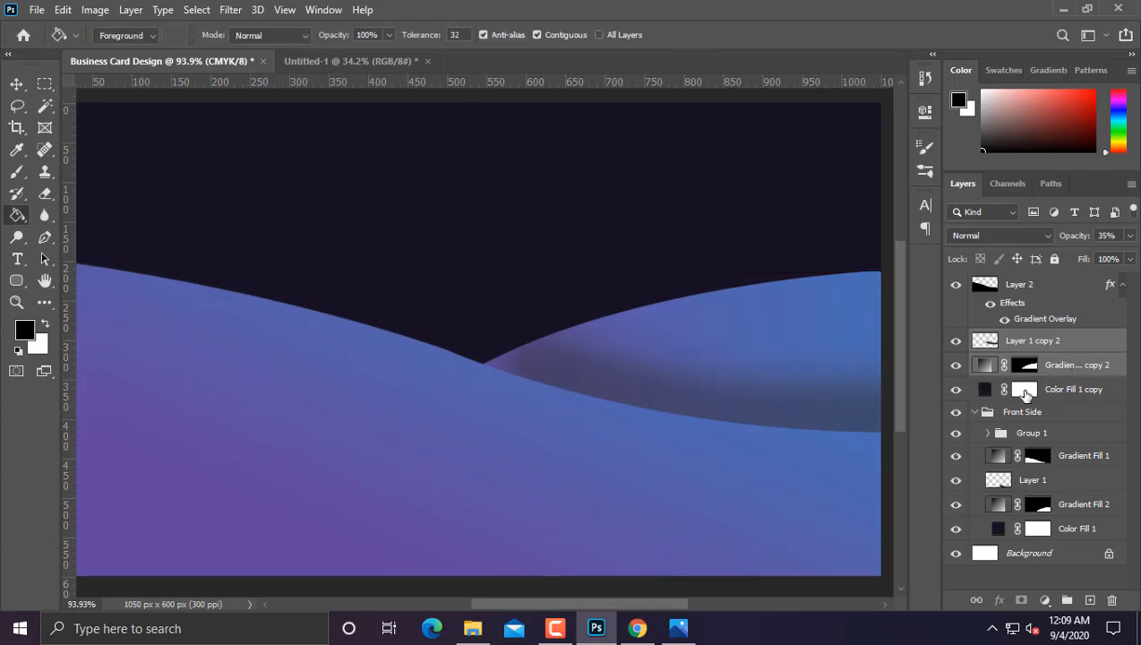
key("ctrl+t")
left_click_drag(789, 371, 772, 392)
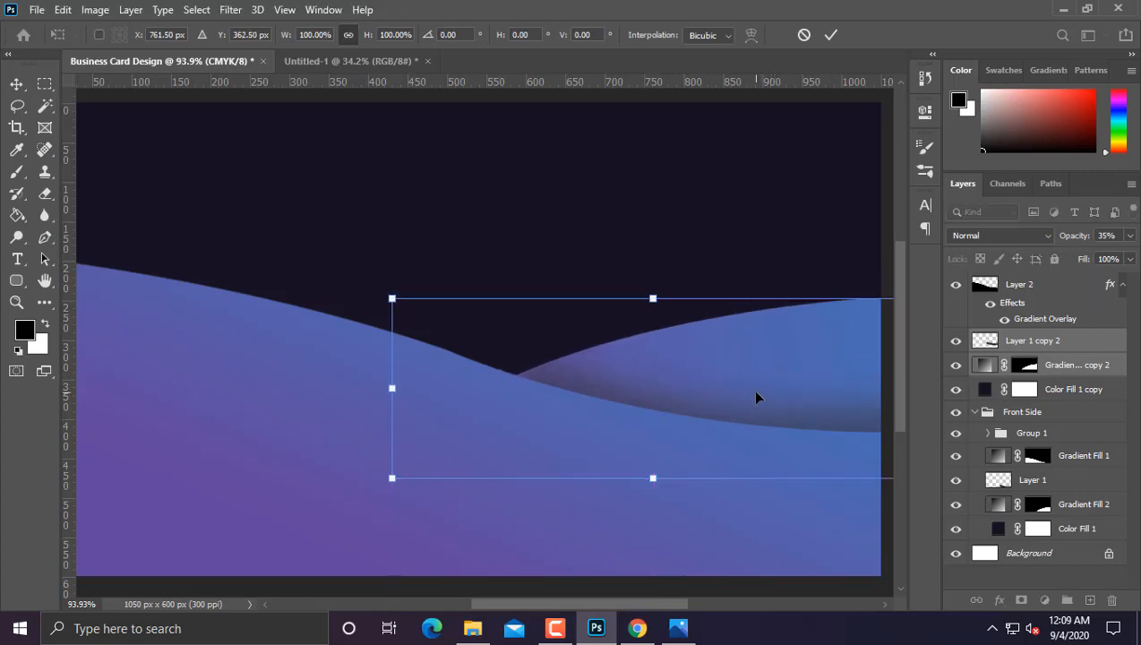
scroll(755, 397, "down", 3)
key("Return")
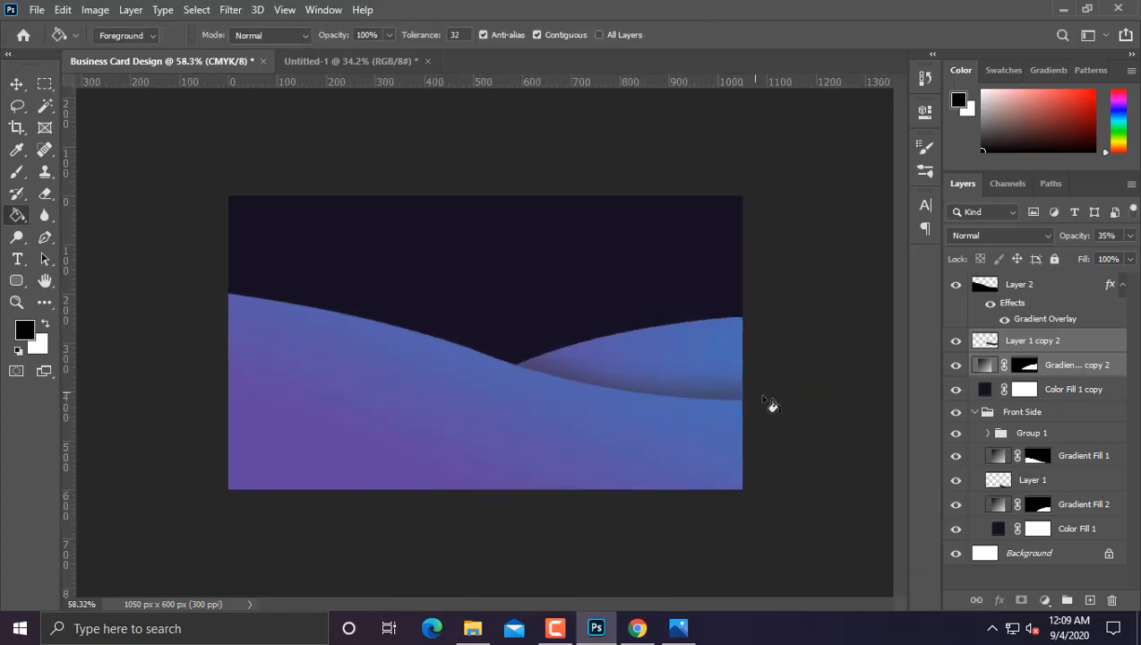
Step: Move Layer 2, Layer 1 copy 2 and Gradient Fill 2 copy 2 together down by about 50 px
scroll(770, 403, "up", 2)
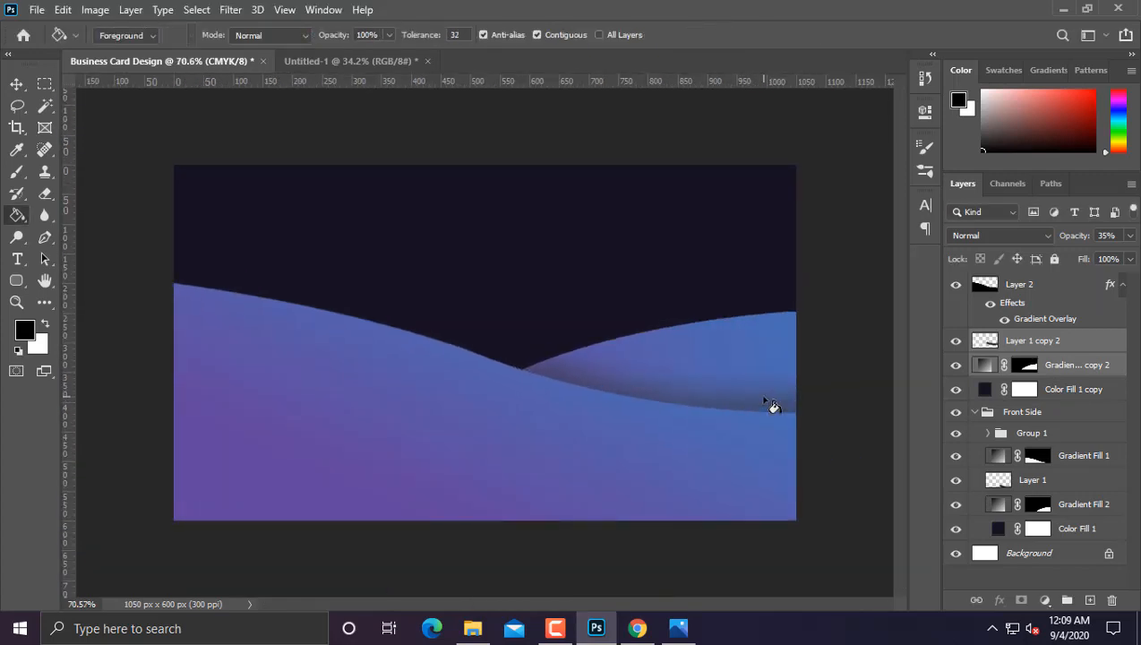
left_click(1031, 287)
key("ctrl+t")
left_click_drag(557, 348, 558, 383)
key("Return")
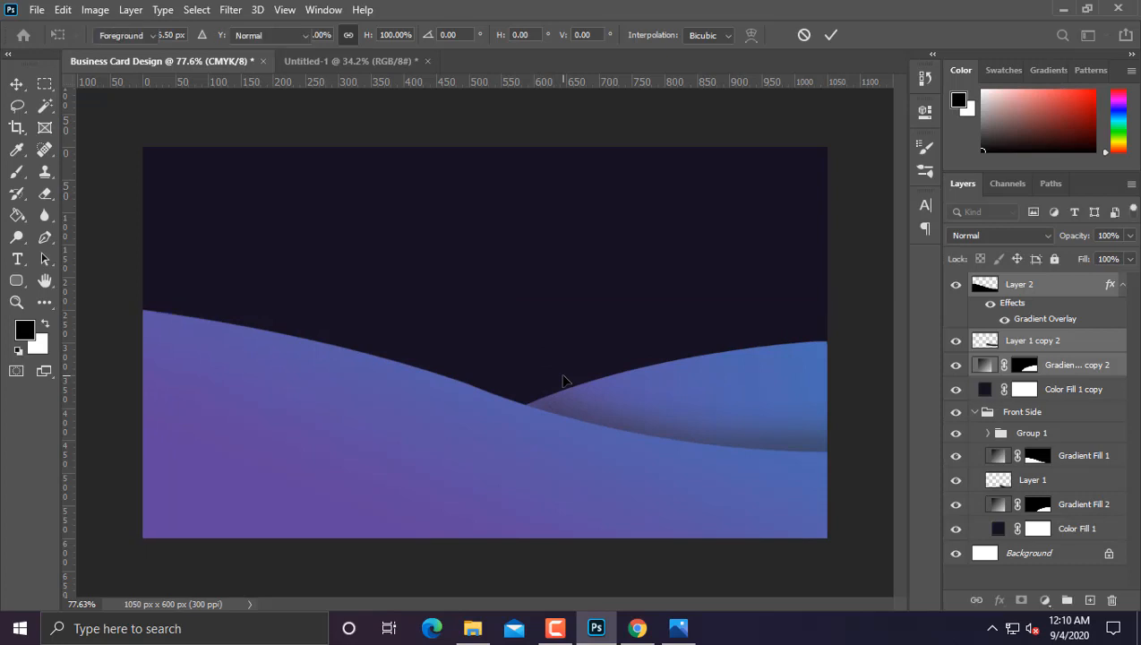
key("g")
Step: Copy the Group 2 contact details from Untitled-1 into Business Card Design and position them across the lower wave
left_click(363, 61)
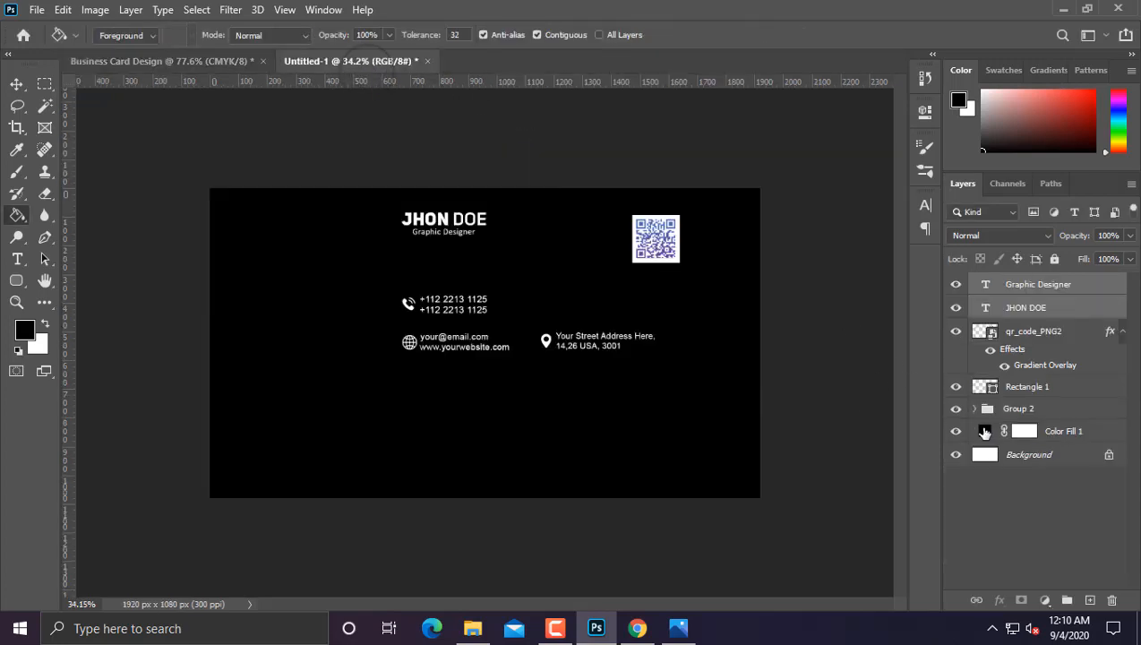
left_click(1030, 339)
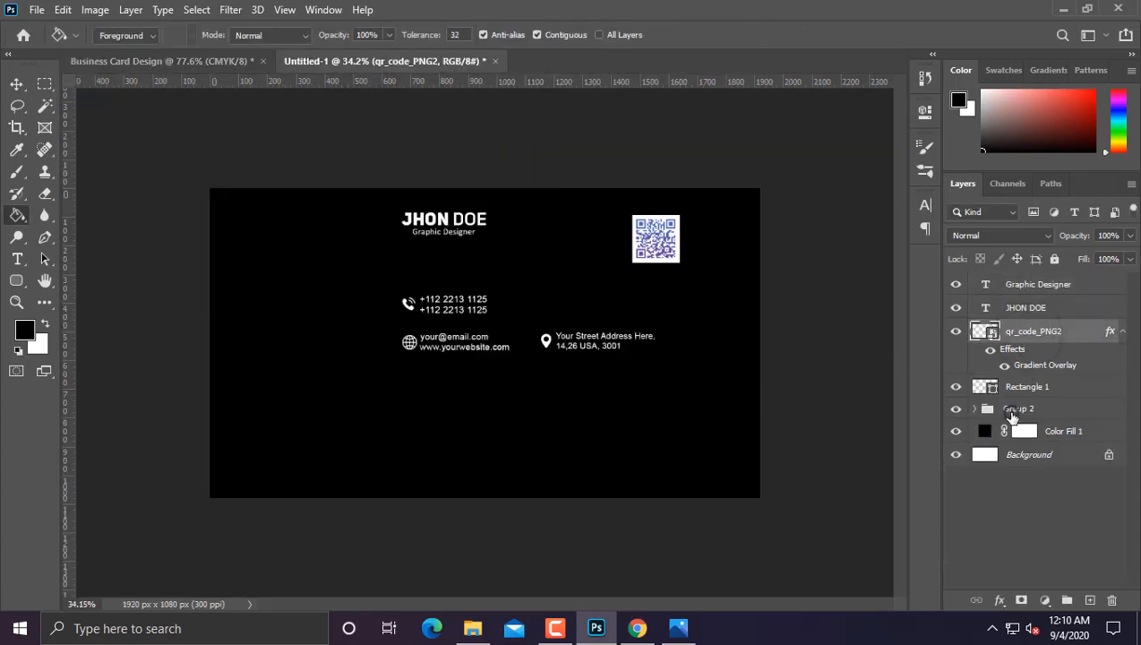
left_click_drag(1012, 408, 372, 448)
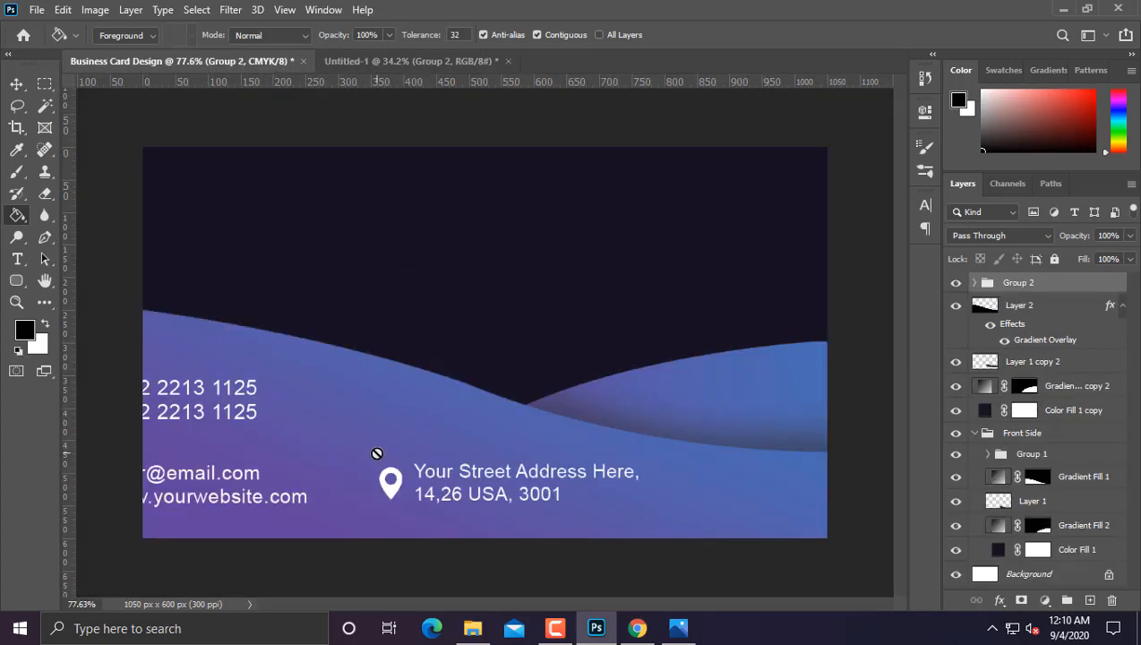
key("ctrl+t")
mouse_move(472, 466)
left_mouse_down()
mouse_move(613, 478)
mouse_move(641, 466)
mouse_move(560, 479)
mouse_move(577, 479)
mouse_move(573, 462)
mouse_move(581, 472)
left_mouse_up()
key("Return")
key("g")
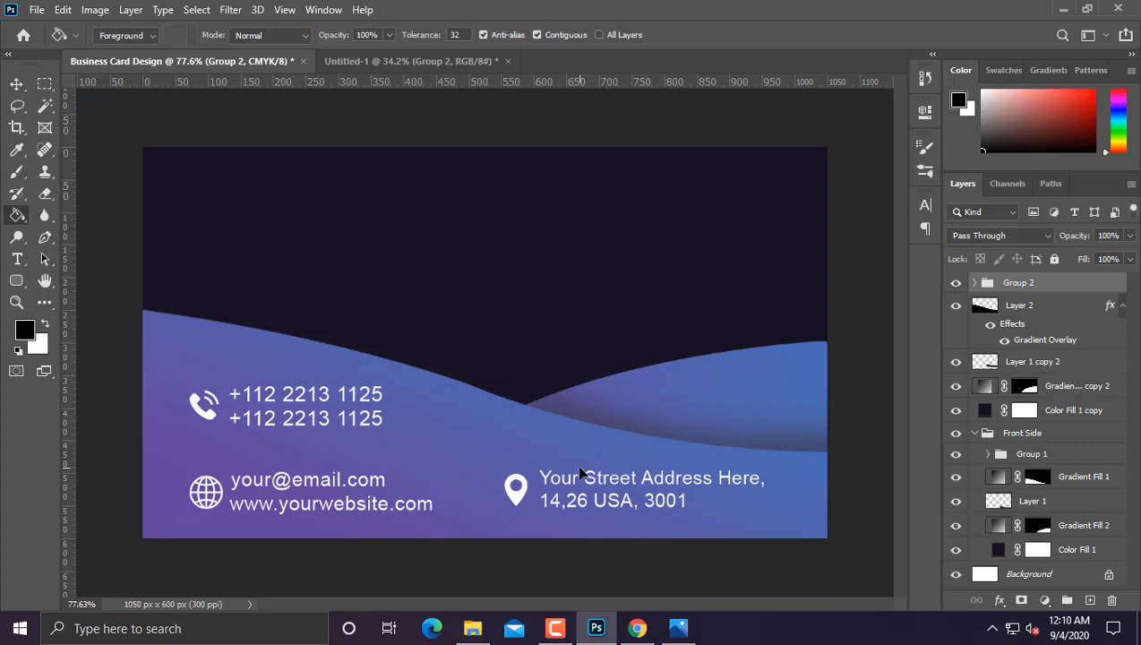
Step: Nudge the Group 2 contact details down by about 10 px
key("ctrl+t")
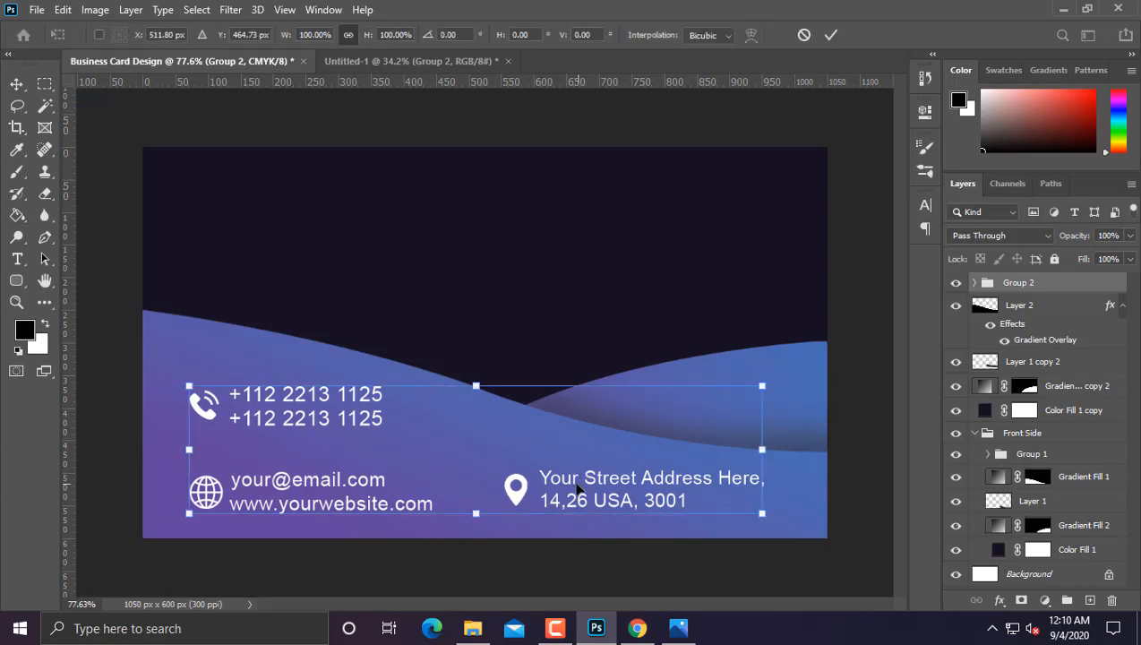
key("Down")
key("Down")
key("Down")
key("Down")
key("Down")
key("Down")
key("Down")
key("Down")
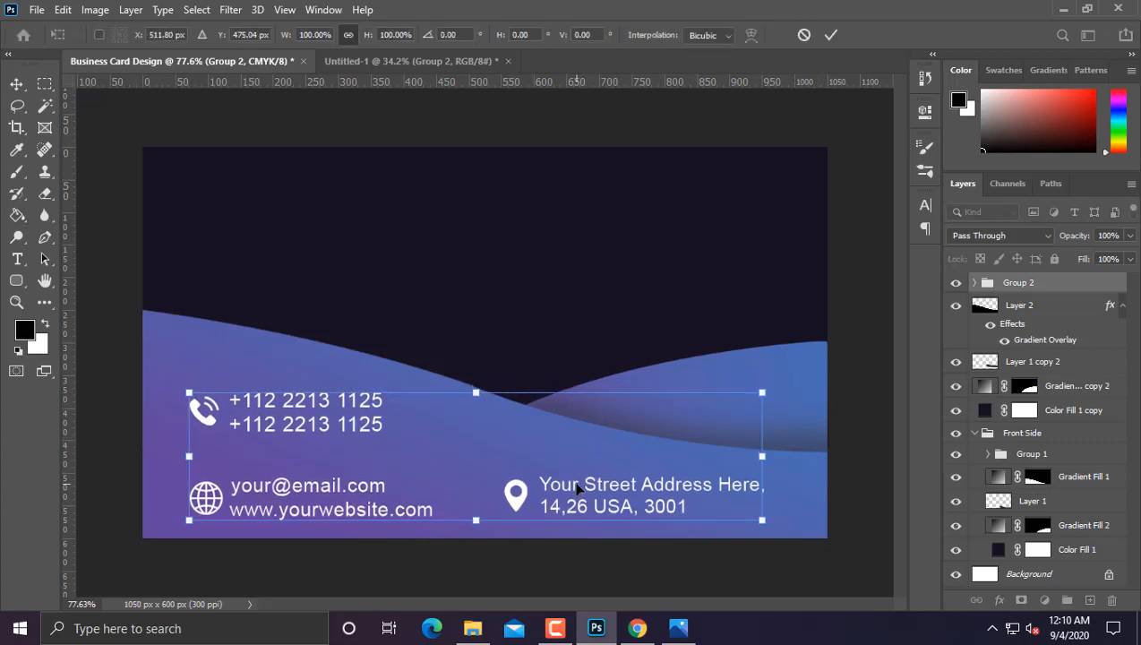
key("Return")
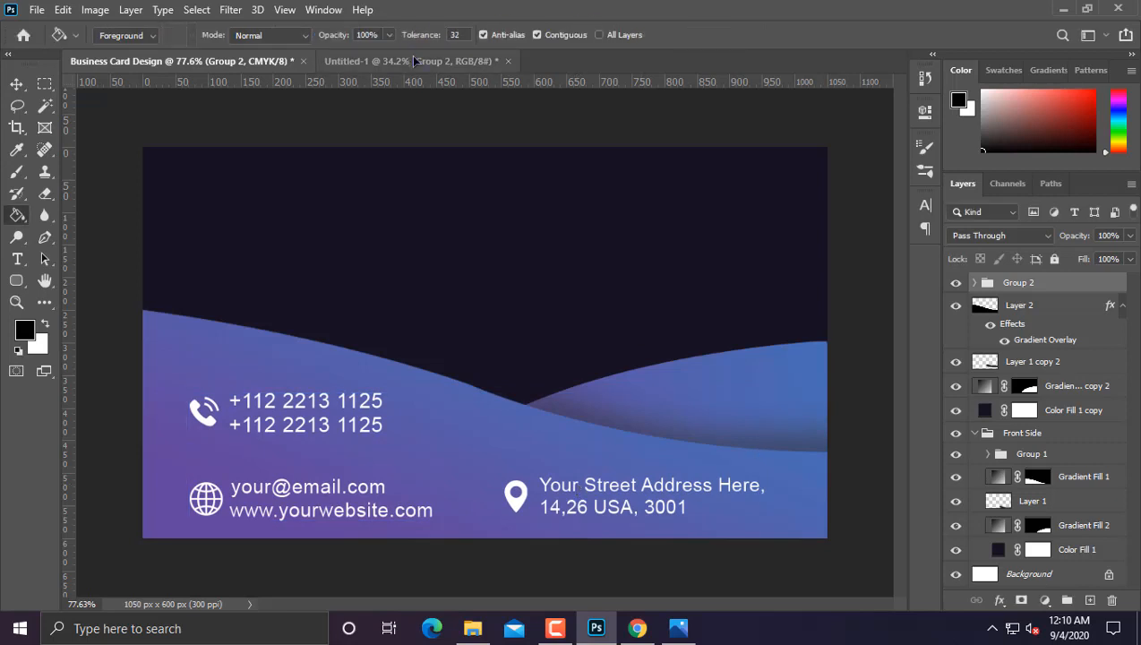
Step: In Untitled-1, move the qr_code_PNG2 and Rectangle 1 layers together to just right of the name heading
left_click(424, 63)
left_click(1012, 387)
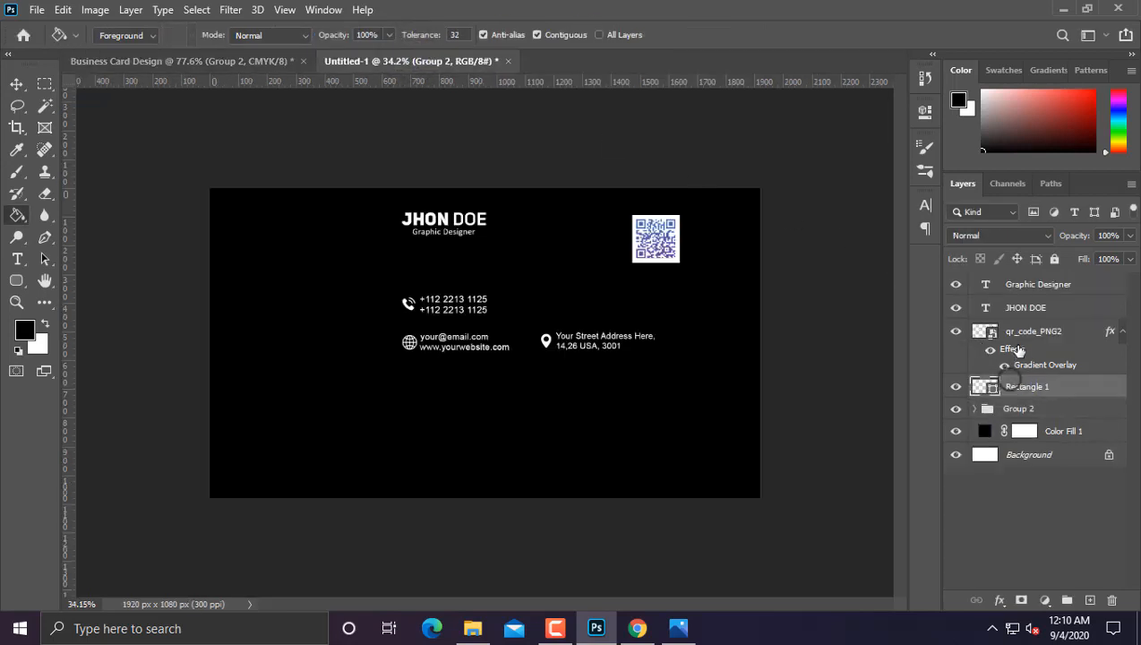
left_click(1030, 331, "ctrl")
key("ctrl+t")
mouse_move(660, 255)
left_mouse_down()
mouse_move(412, 210)
mouse_move(215, 96)
mouse_move(219, 72)
mouse_move(537, 224)
left_mouse_up()
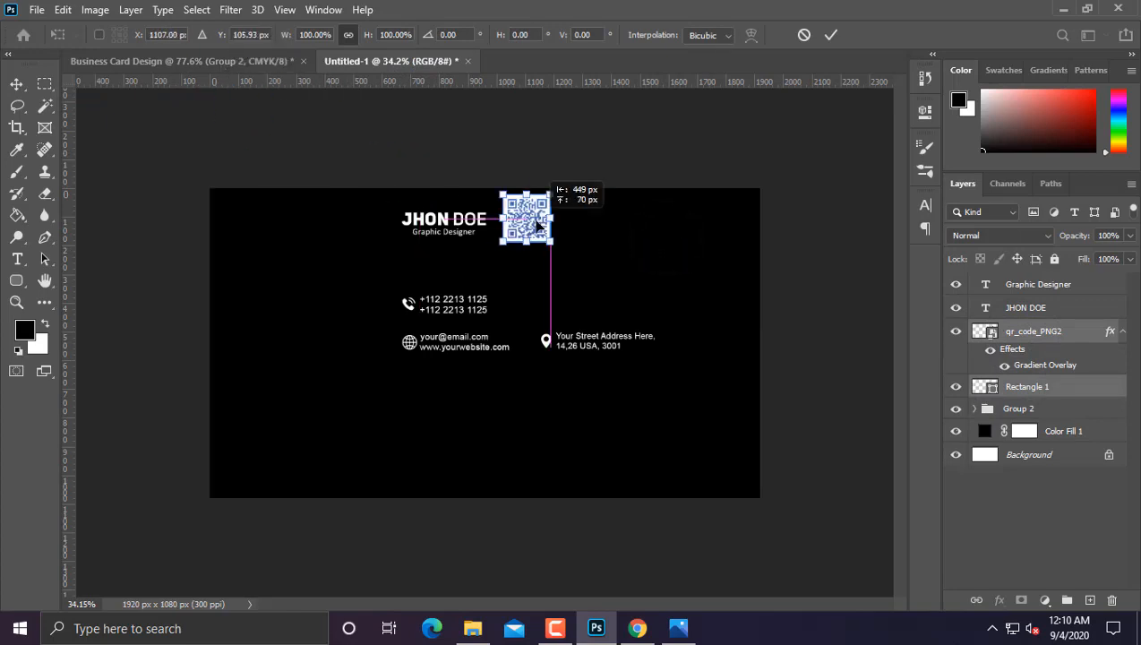
key("Return")
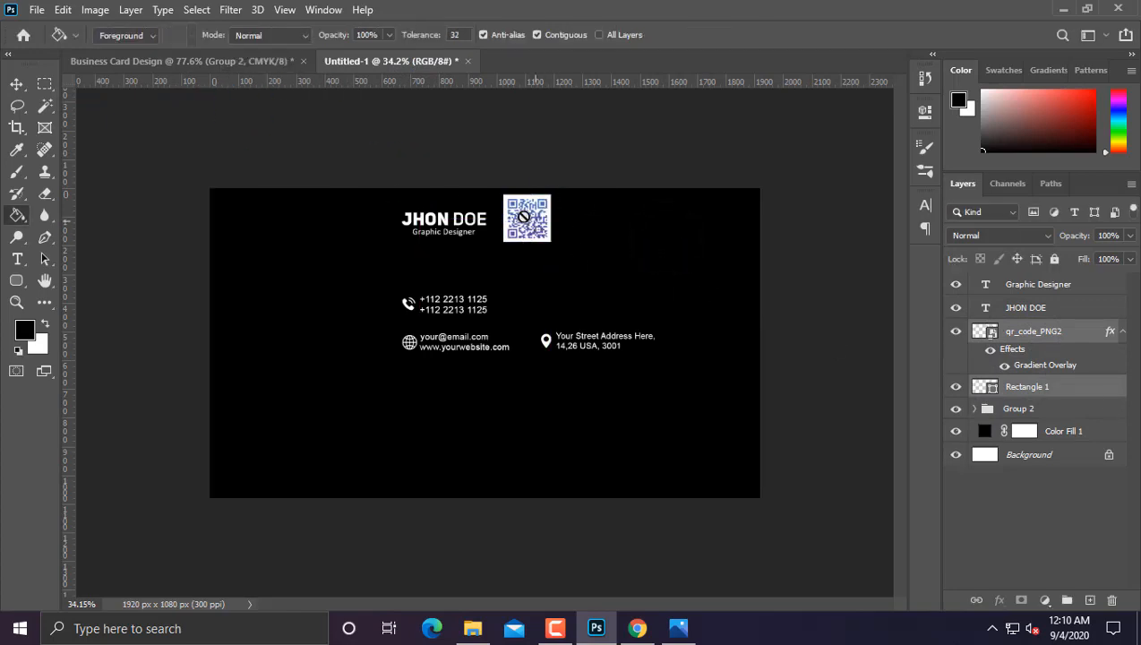
Step: Copy the QR code with its white rectangle into Business Card Design and place it in the card's upper-right corner
left_click(17, 84)
left_click_drag(540, 229, 728, 243)
key("ctrl+t")
key("Return")
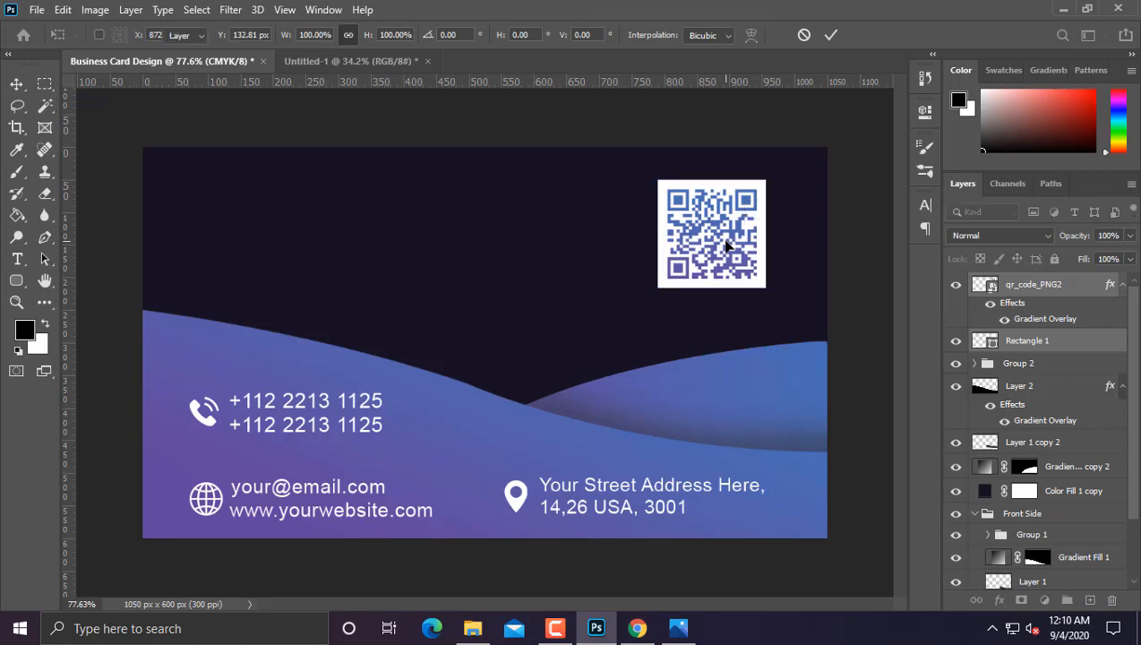
Step: Copy the name and Graphic Designer text layers from Untitled-1 into the upper-left area of the business card
left_click(380, 61)
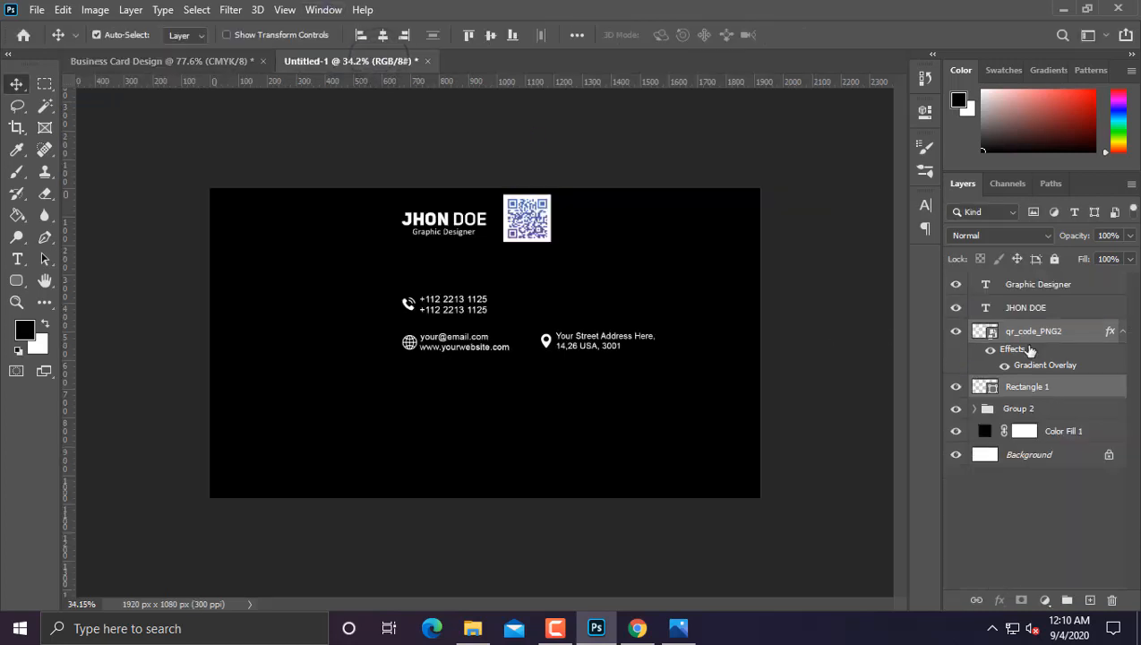
left_click(1027, 306)
left_click(1045, 286, "shift")
left_click_drag(1046, 287, 298, 219)
key("ctrl+t")
key("Return")
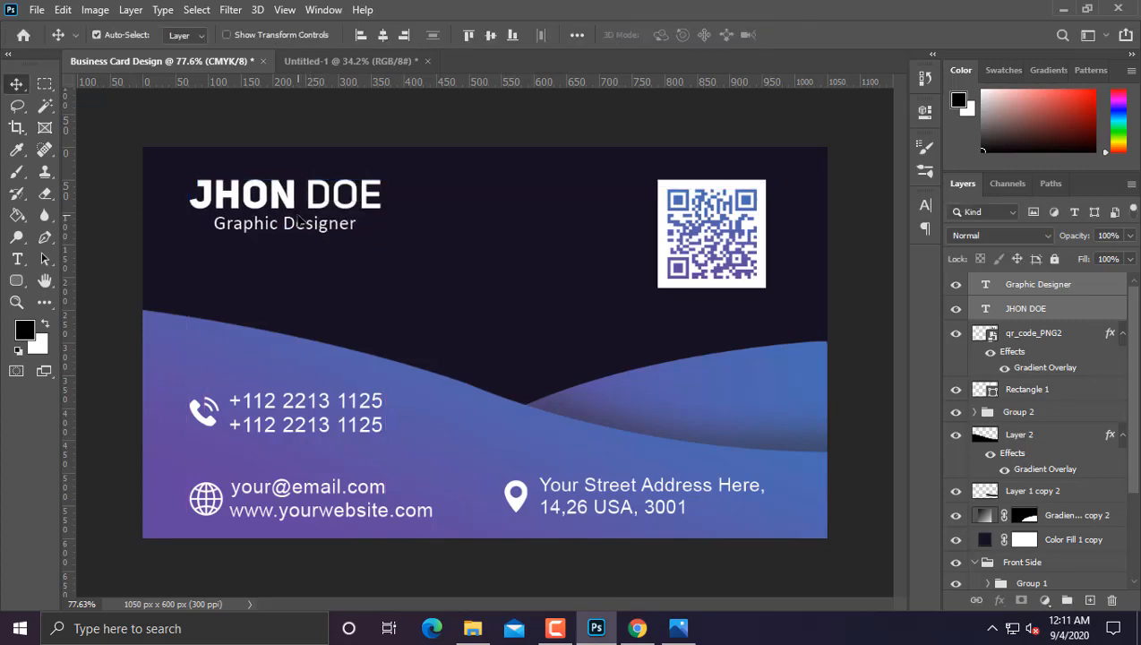
Step: Group all layers of the card's second side, from the Graphic Designer text down to Color Fill 1 copy
scroll(543, 308, "down", 2)
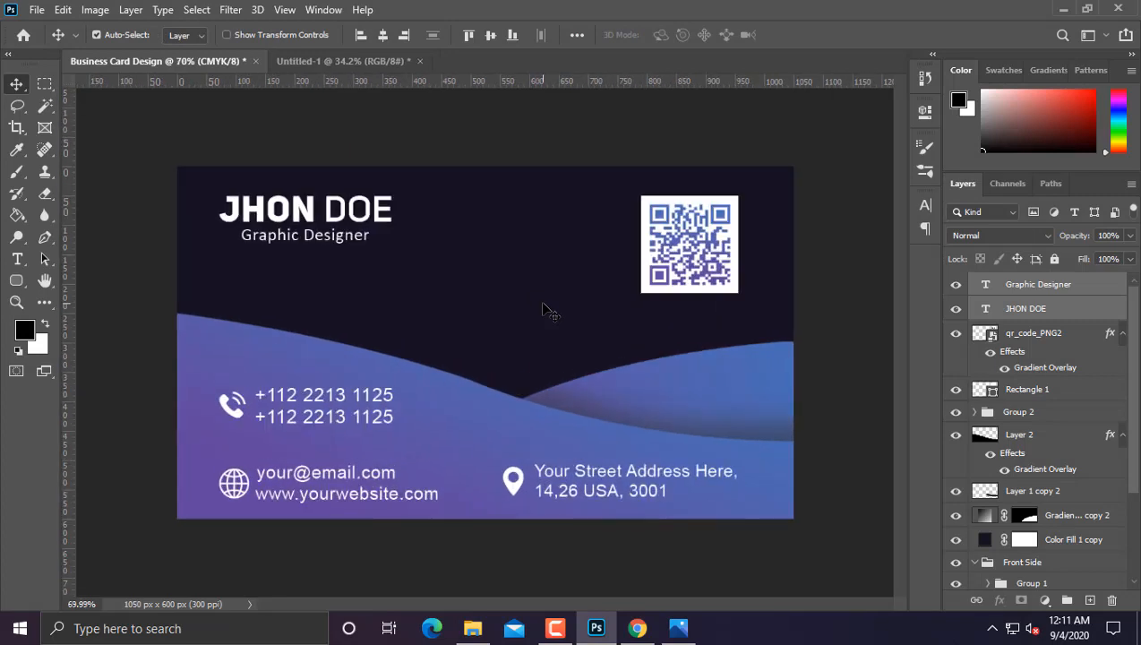
scroll(546, 403, "down", 1)
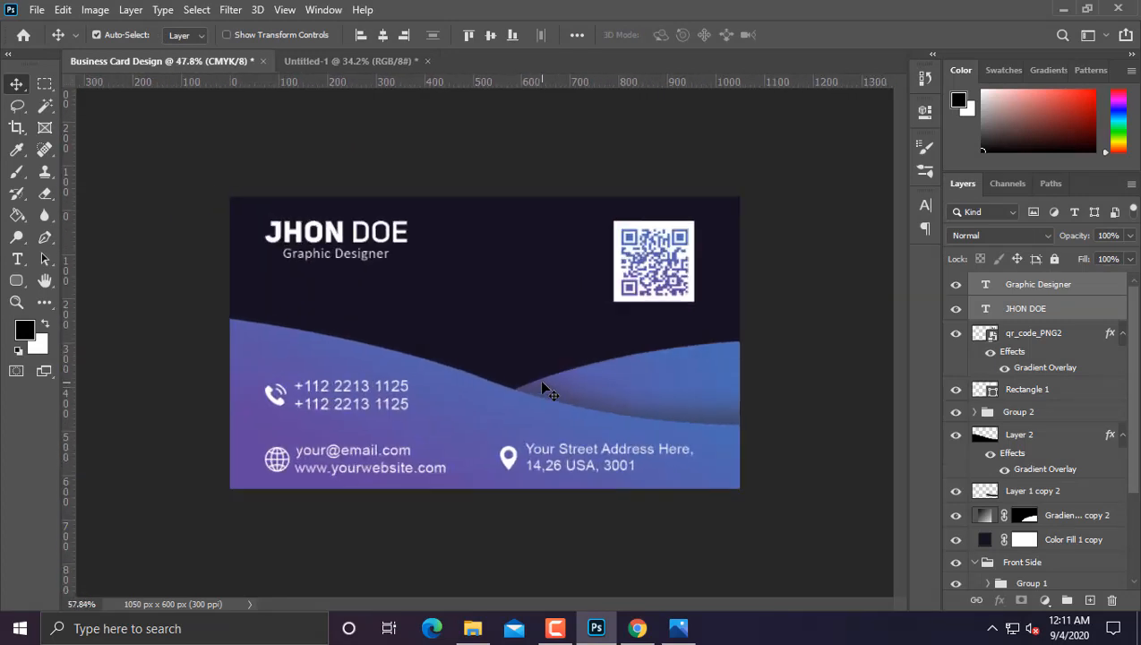
scroll(543, 390, "up", 3)
scroll(1031, 475, "down", 3)
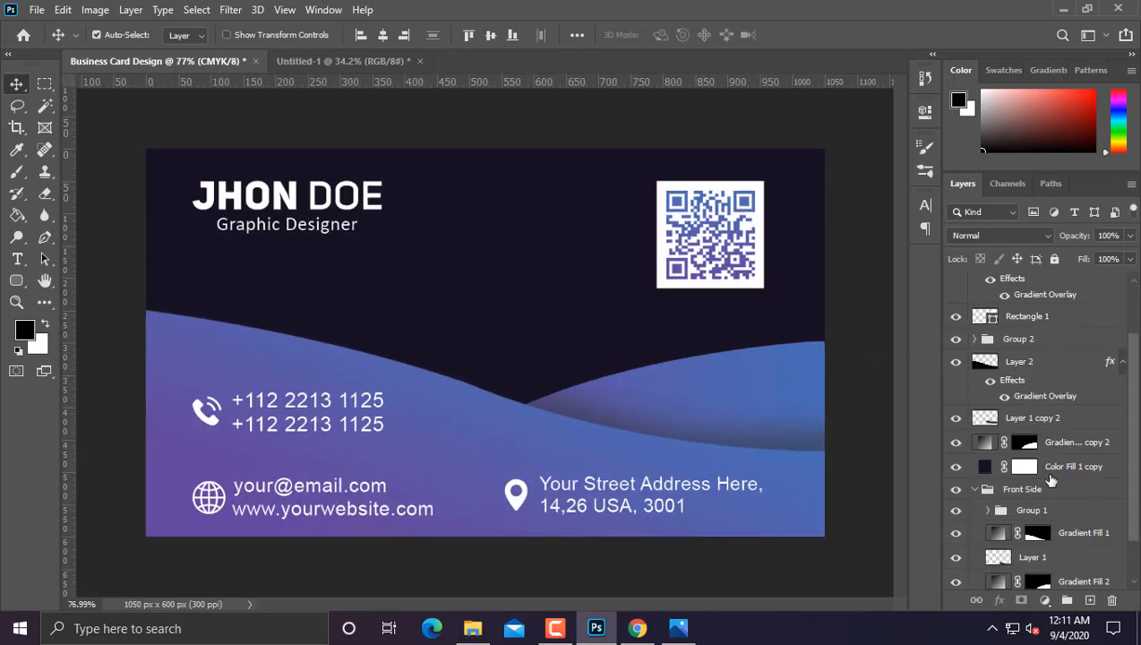
left_click(1050, 474, "shift")
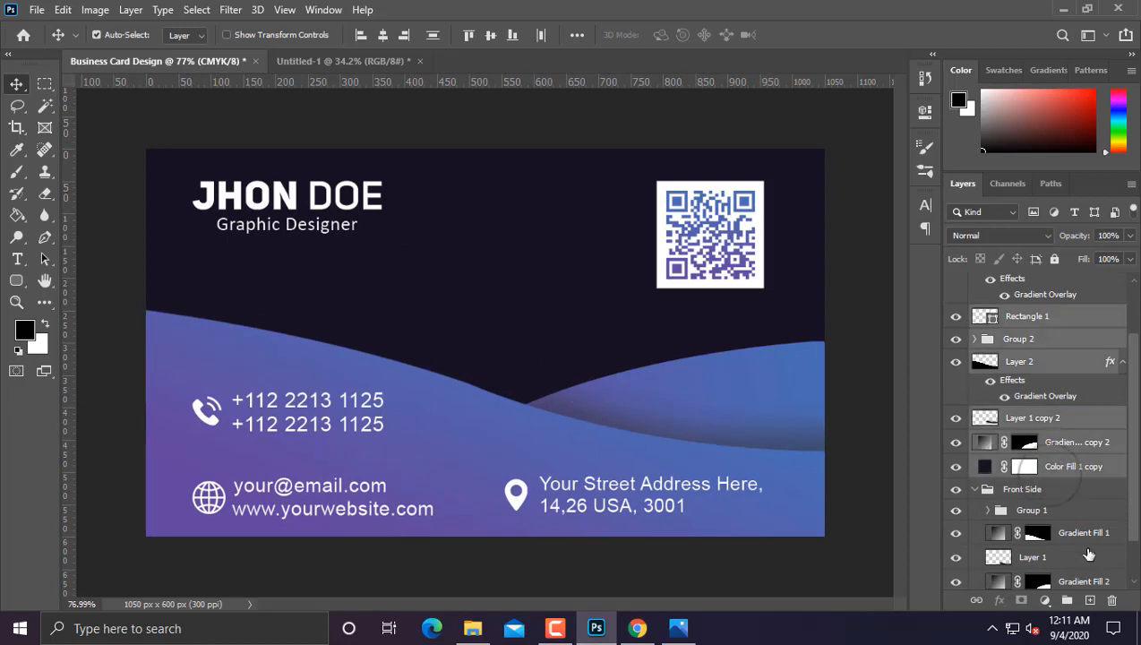
left_click(1067, 601)
left_click_drag(1044, 294, 1044, 313)
Step: Rename the new layer group as Back Side and collapse the Front Side group
double_click(1021, 283)
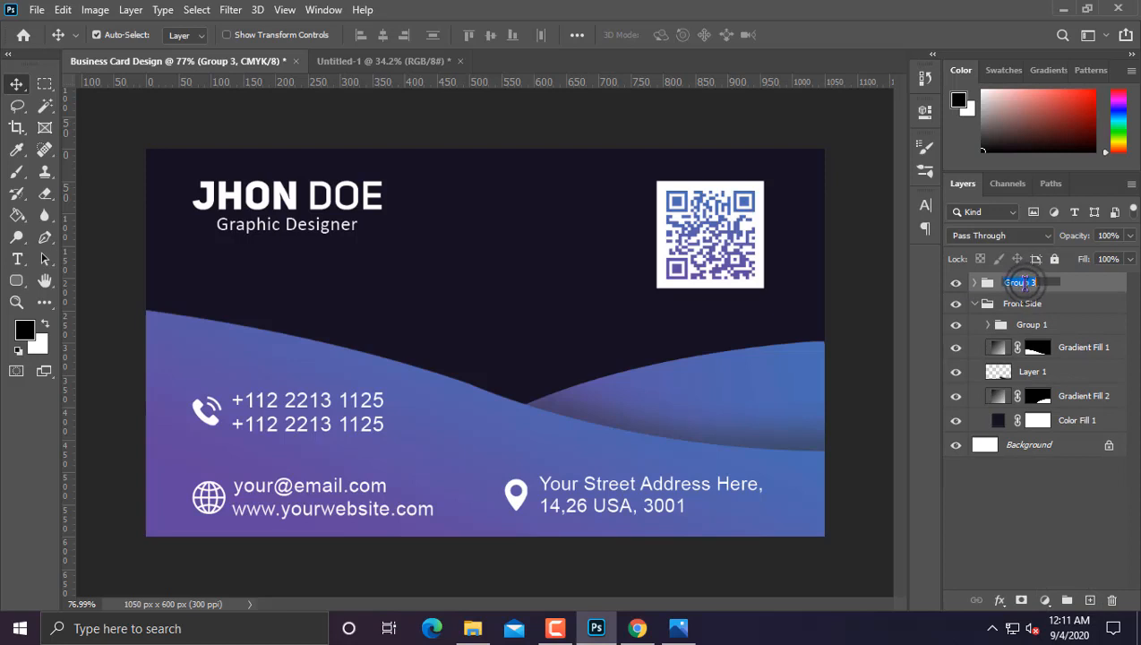
type("Back")
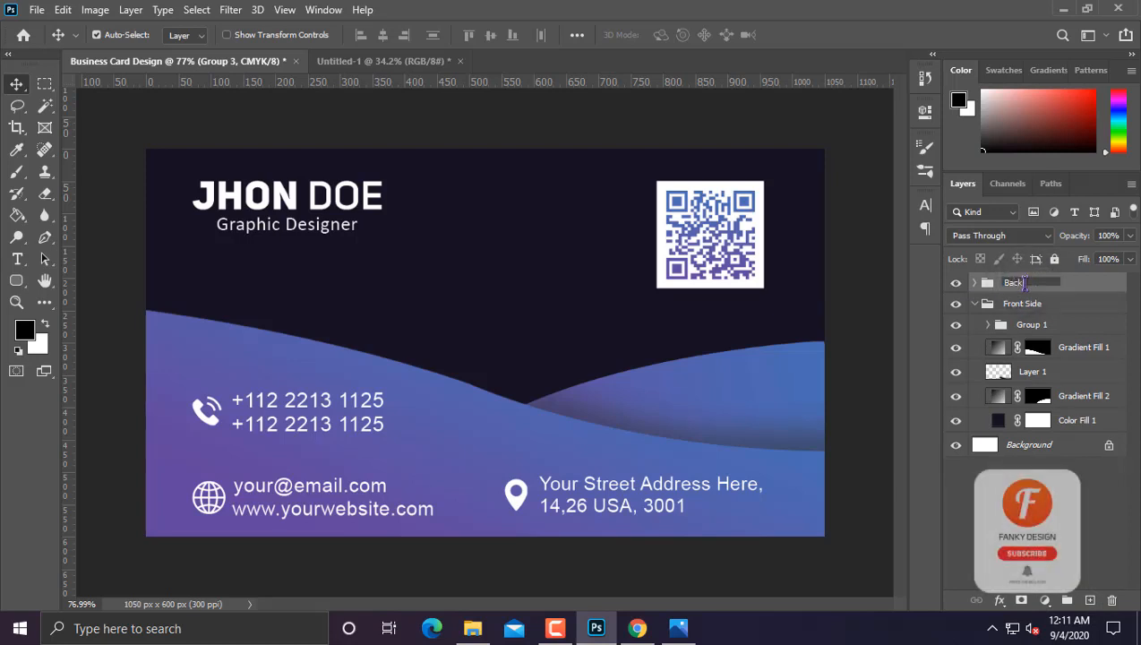
type(" Side")
key("Return")
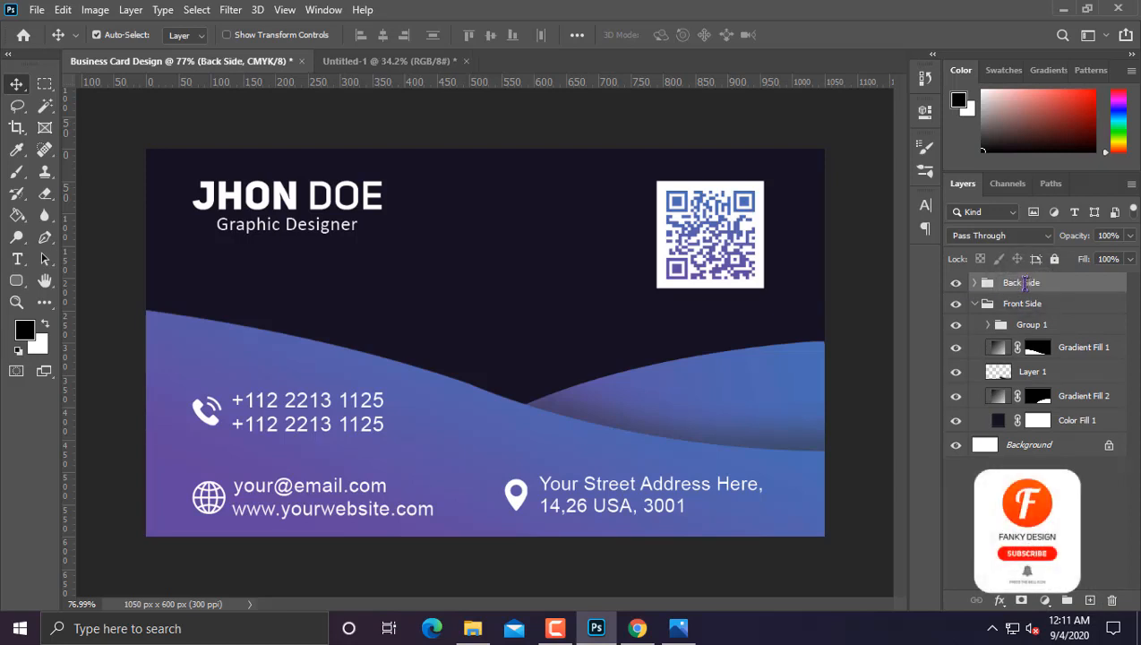
left_click(975, 304)
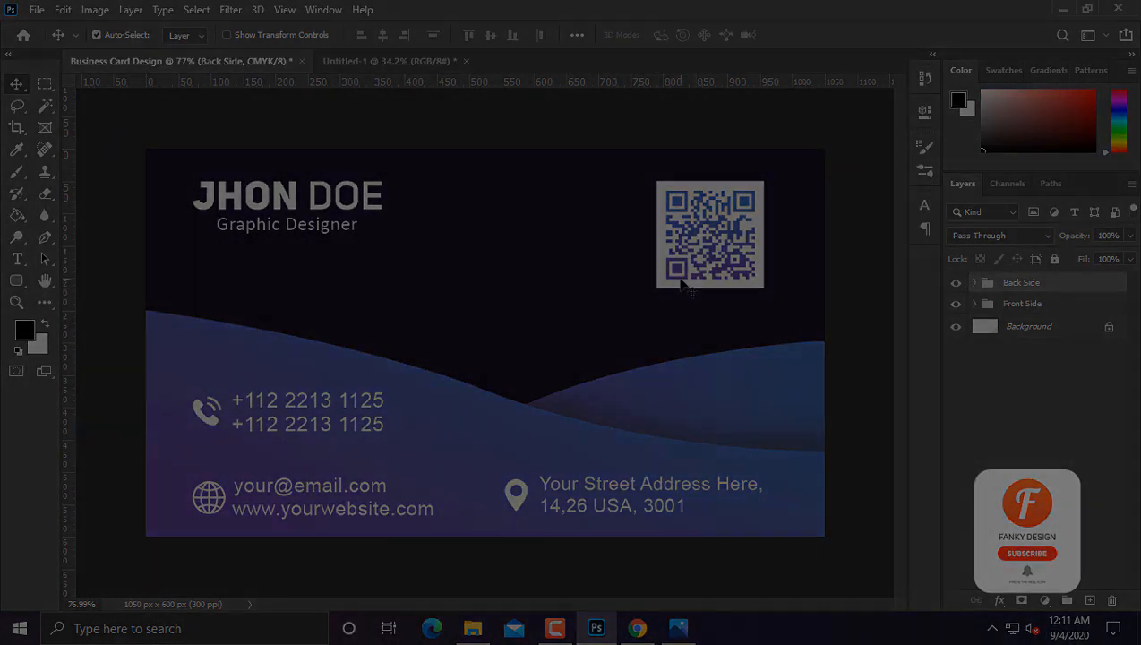